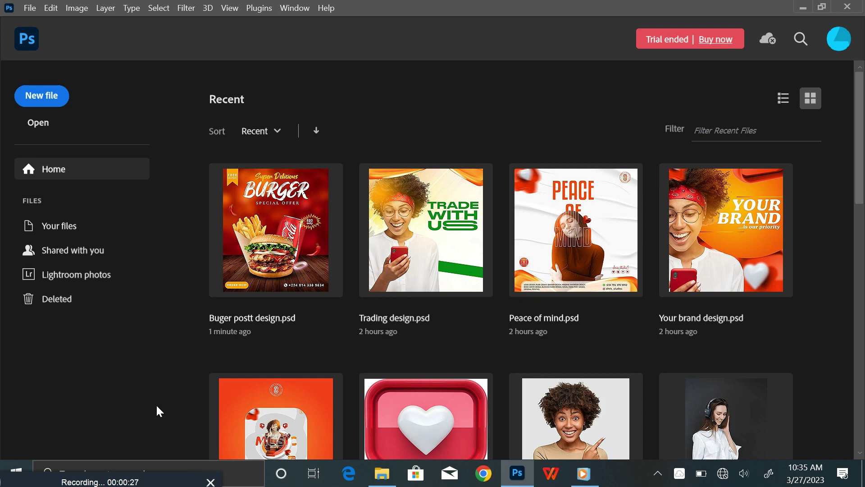
# Create Untitled-1 at 12 × 14 in, 300 ppi (3600 × 4200 px), white background
pyautogui.click(41, 96)
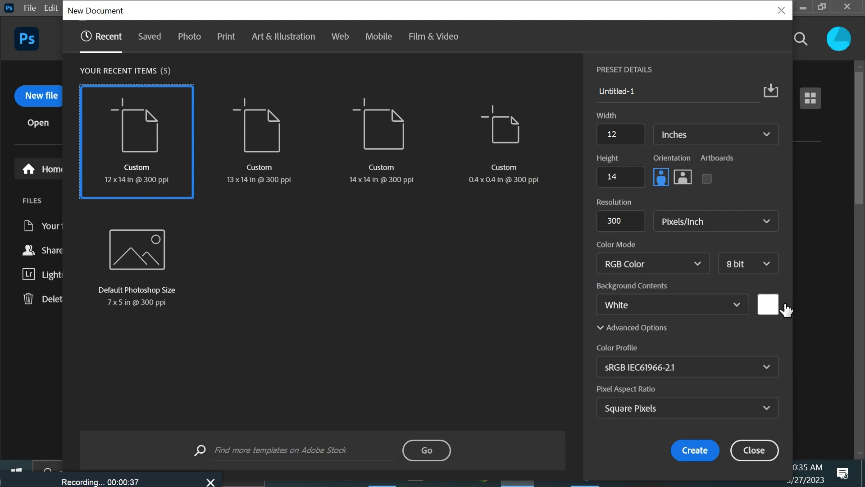
pyautogui.click(619, 135)
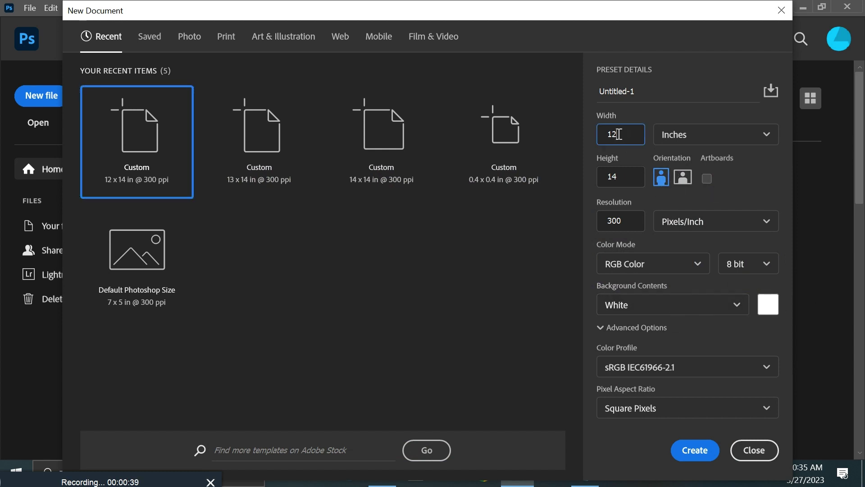
pyautogui.doubleClick(621, 176)
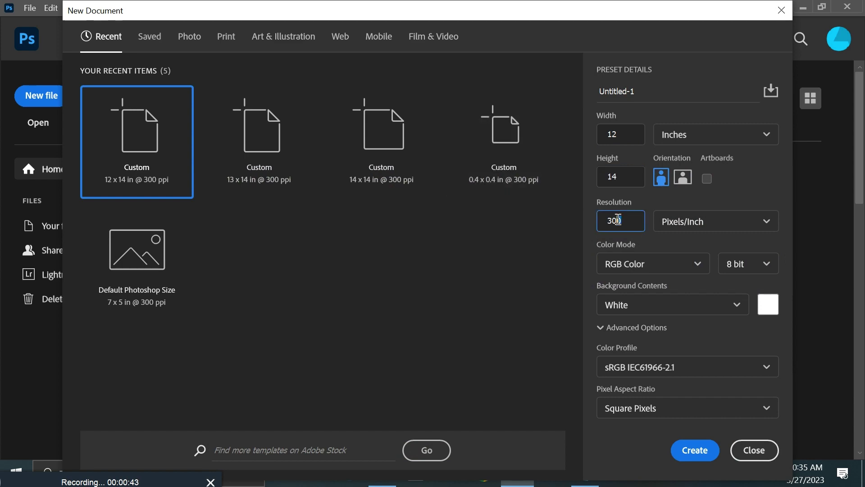
pyautogui.doubleClick(641, 226)
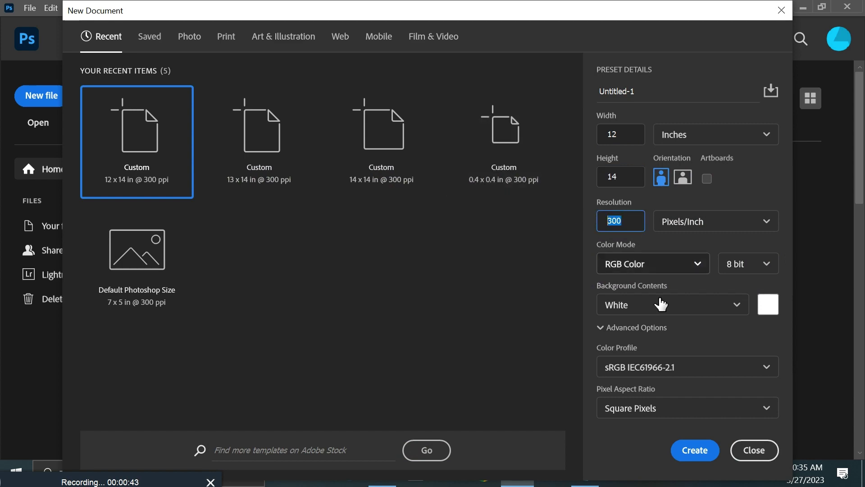
pyautogui.click(694, 450)
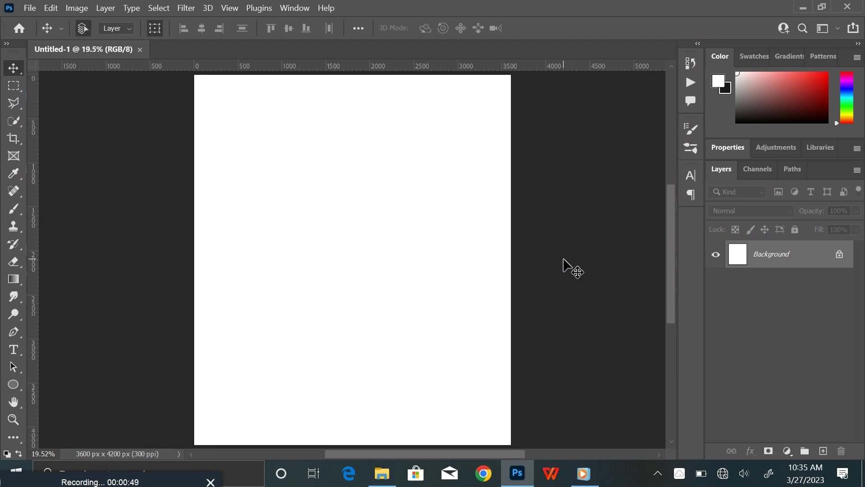
# Drag the red bokeh image 60284d903b66b into the document and scale it to fill the canvas
pyautogui.hotkey('ctrl', '-')
pyautogui.hotkey('ctrl', '-')
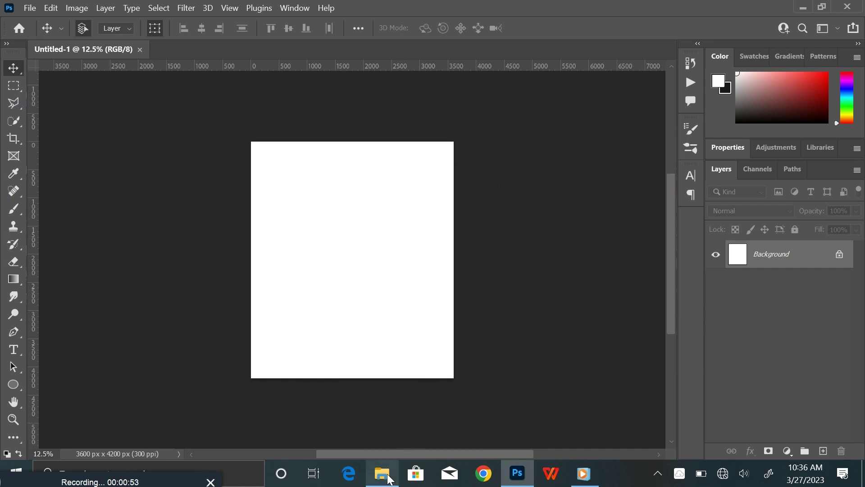
pyautogui.click(383, 474)
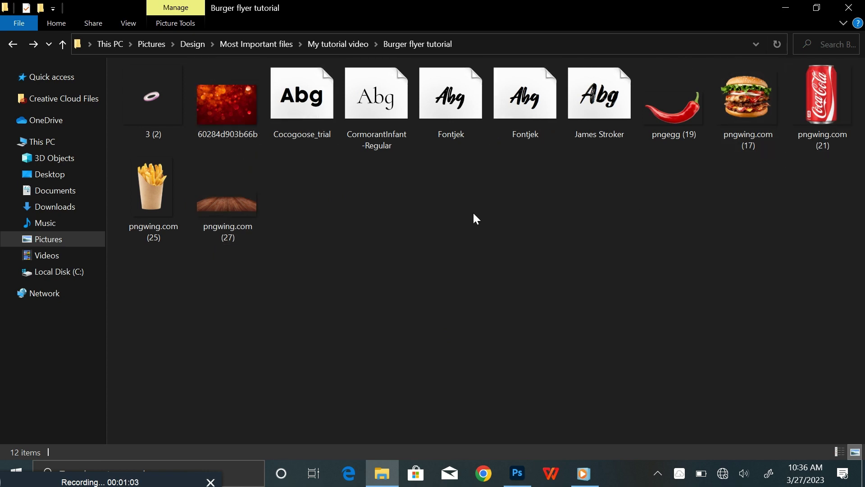
pyautogui.moveTo(241, 131); pyautogui.dragTo(258, 137)
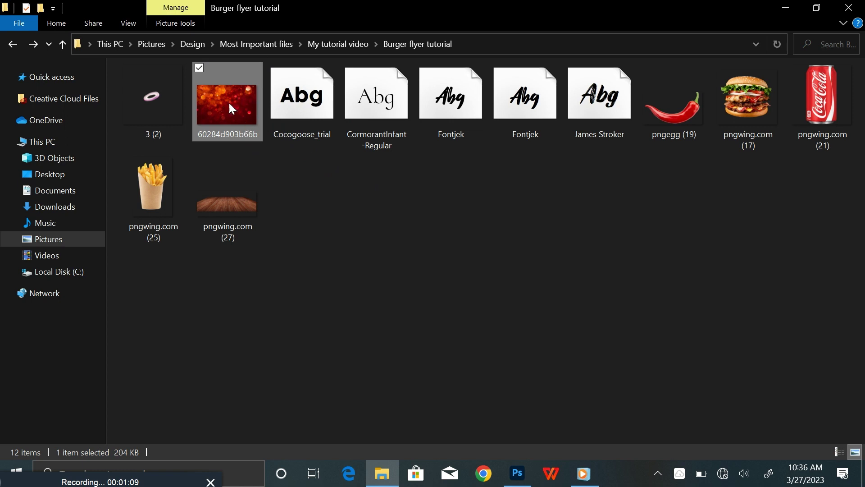
pyautogui.moveTo(226, 104); pyautogui.dragTo(359, 309)
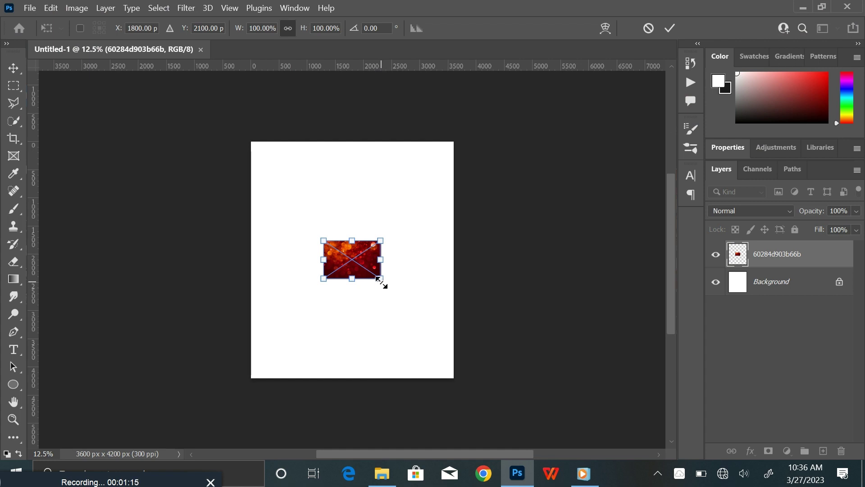
pyautogui.moveTo(383, 283); pyautogui.dragTo(518, 410)
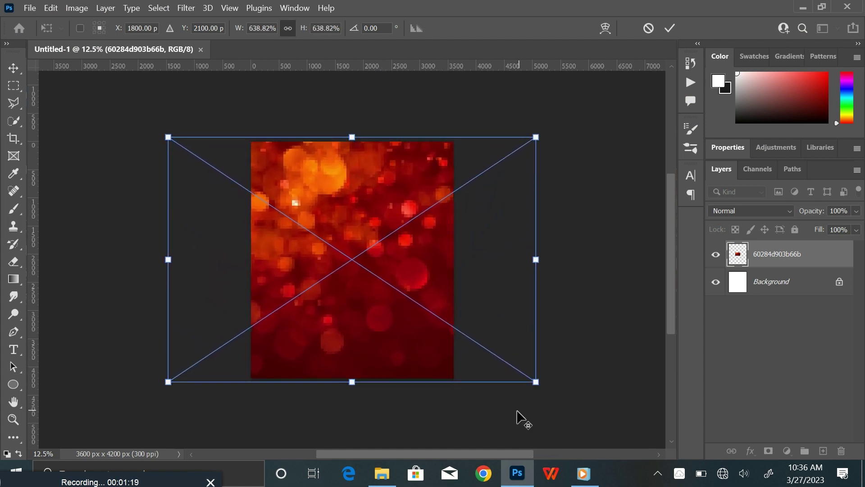
pyautogui.click(670, 29)
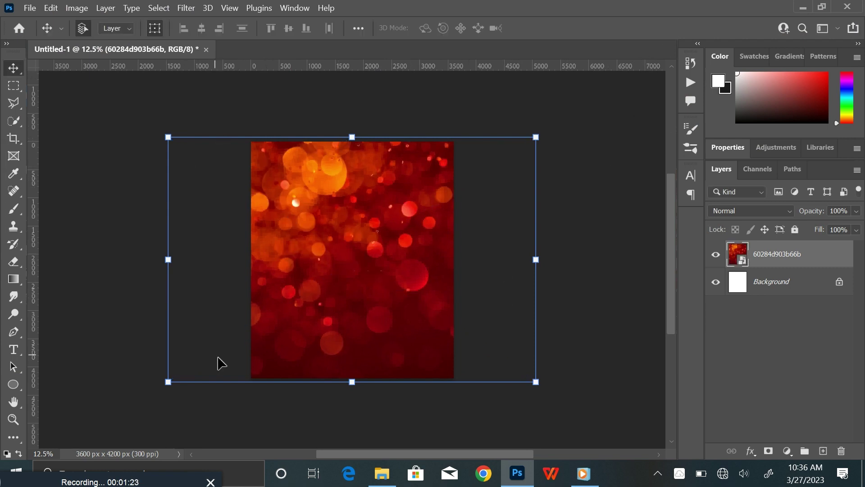
pyautogui.click(13, 86)
# Copy the canvas-sized area of the bokeh onto Layer 1 and delete the oversized original layer
pyautogui.moveTo(251, 141); pyautogui.dragTo(464, 384)
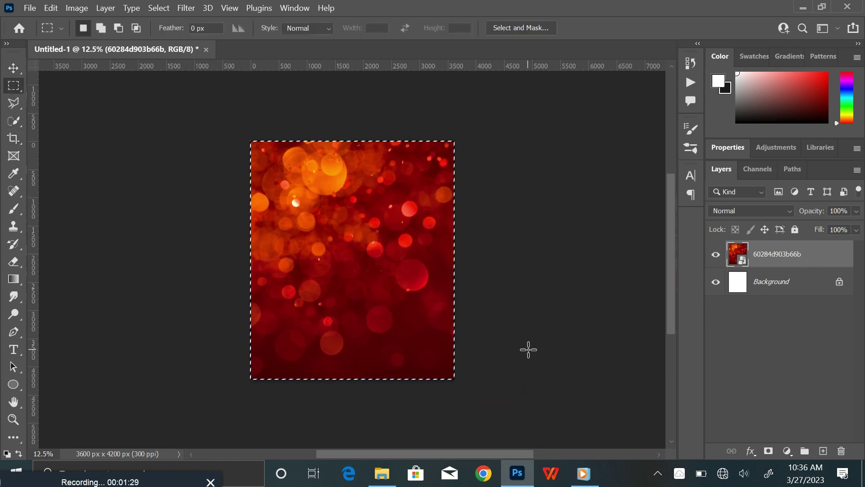
pyautogui.hotkey('ctrl', 'shift', 'alt', 'n')
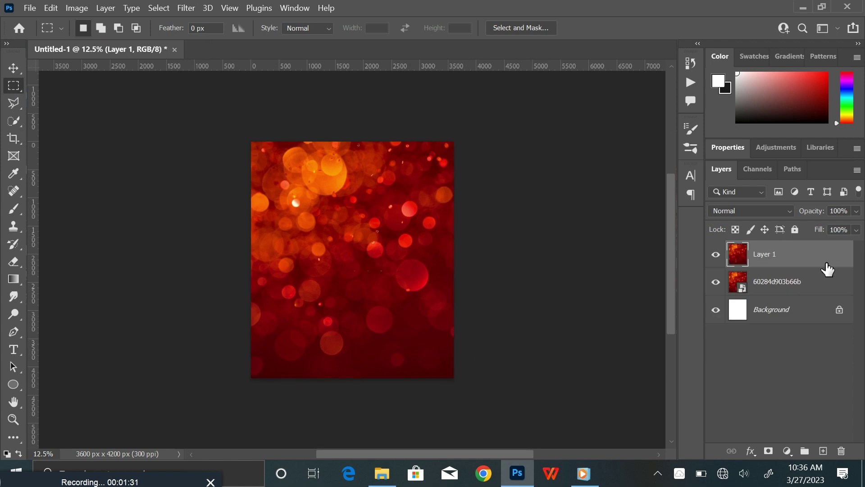
pyautogui.click(823, 282)
pyautogui.press('Delete')
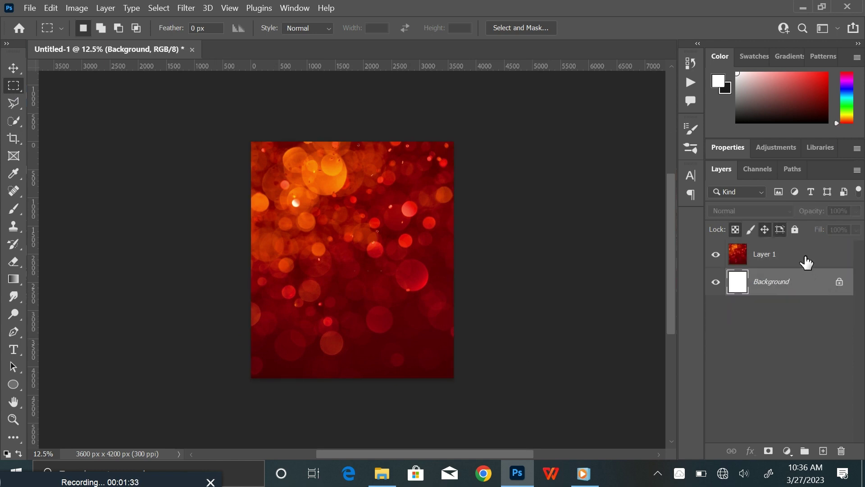
pyautogui.click(806, 262)
pyautogui.click(14, 67)
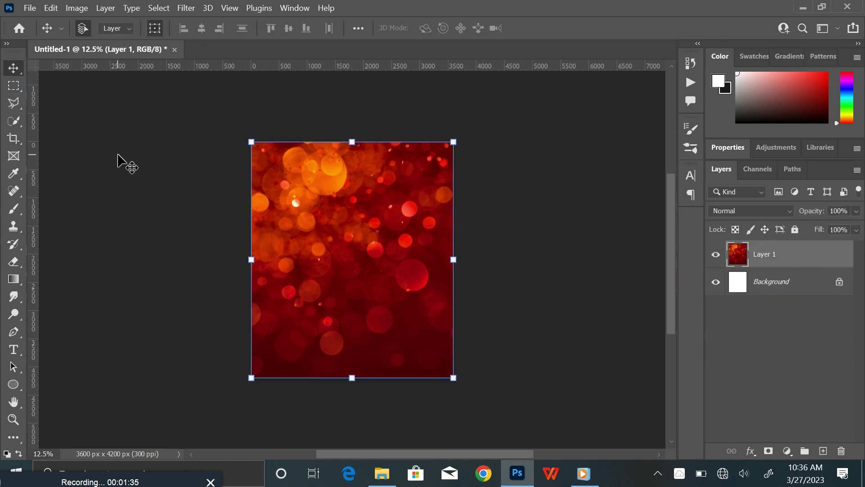
pyautogui.scroll(2, 315, 247)
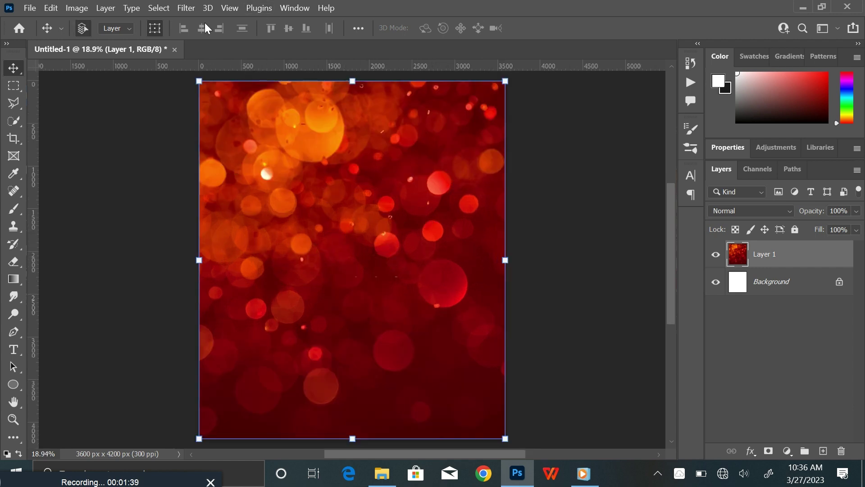
# Apply a heavy Gaussian Blur of about 141.7 px to the bokeh layer
pyautogui.click(187, 8)
pyautogui.moveTo(282, 170)
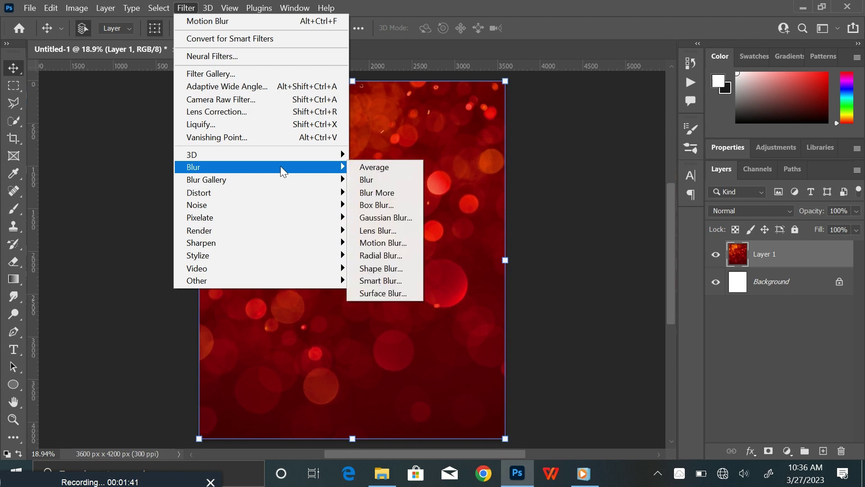
pyautogui.click(385, 218)
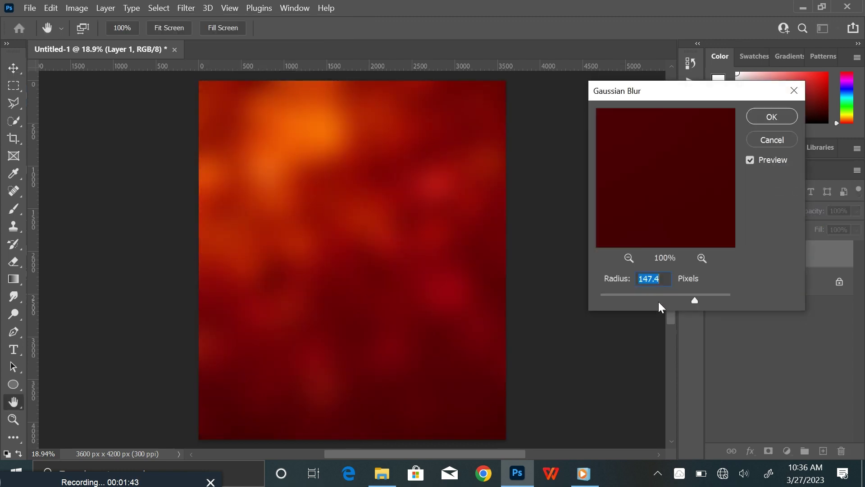
pyautogui.moveTo(692, 298); pyautogui.dragTo(693, 301)
pyautogui.click(773, 118)
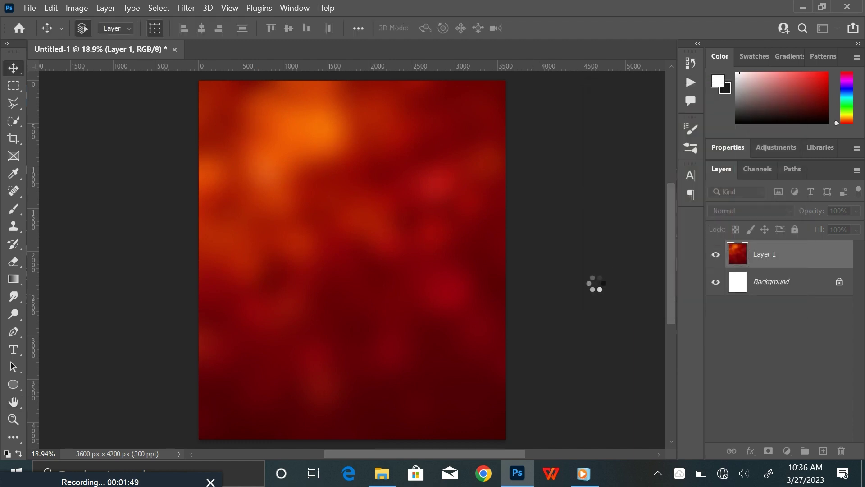
pyautogui.click(382, 473)
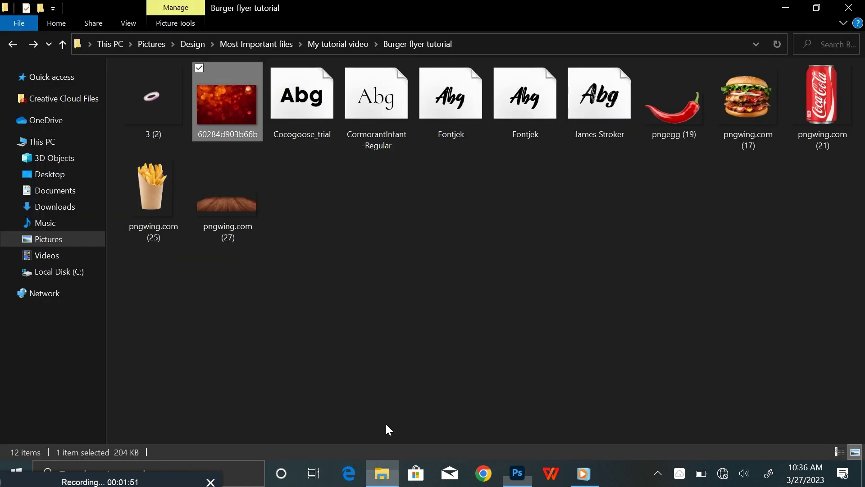
# Place the wooden floor image pngwing.com (27), enlarge it and move it to the canvas bottom
pyautogui.moveTo(238, 234); pyautogui.dragTo(379, 402)
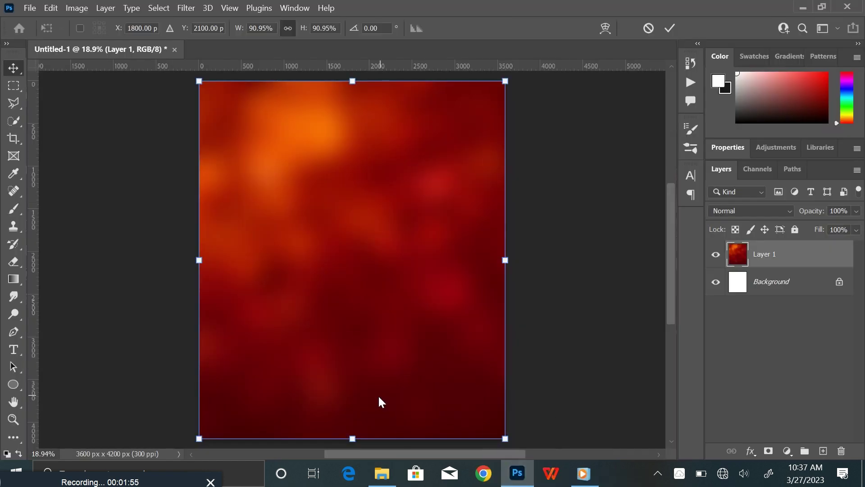
pyautogui.hotkey('ctrl', '-')
pyautogui.hotkey('ctrl', '-')
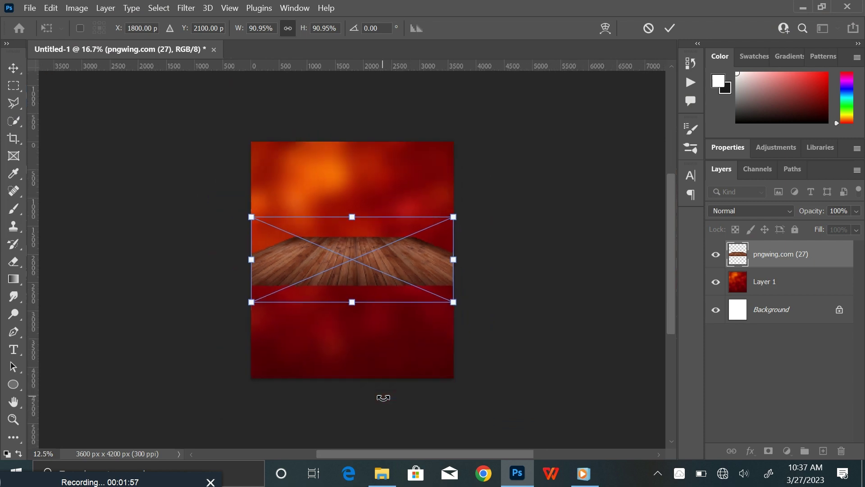
pyautogui.moveTo(453, 302); pyautogui.dragTo(525, 367)
pyautogui.moveTo(382, 255); pyautogui.dragTo(388, 333)
pyautogui.click(670, 29)
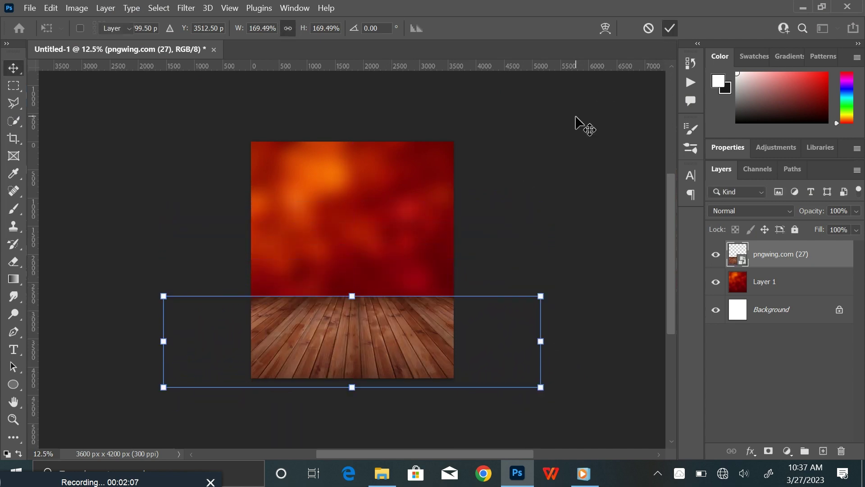
# Nudge the floor layer a few pixels lower on the canvas
pyautogui.hotkey('ctrl', '0')
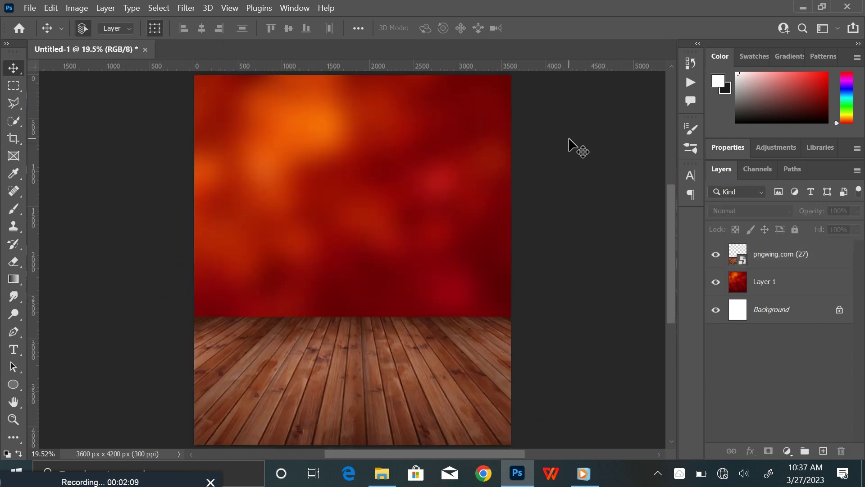
pyautogui.click(365, 372)
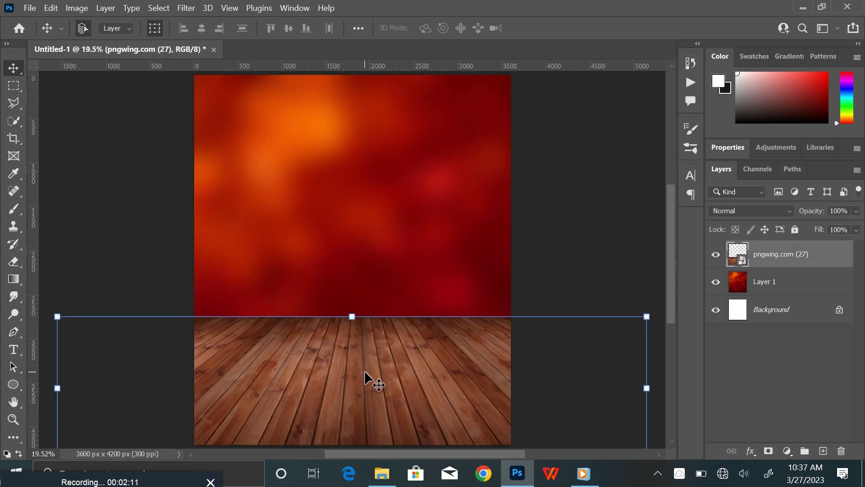
pyautogui.moveTo(453, 342); pyautogui.dragTo(453, 343)
pyautogui.hotkey('shift', 'Down')
pyautogui.hotkey('shift', 'Down')
pyautogui.hotkey('shift', 'Down')
pyautogui.hotkey('shift', 'Down')
pyautogui.hotkey('shift', 'Down')
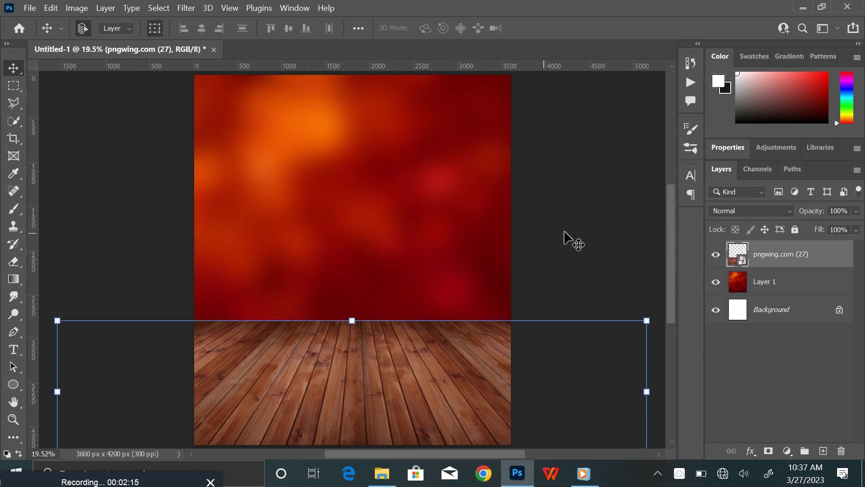
pyautogui.click(564, 232)
pyautogui.click(426, 390)
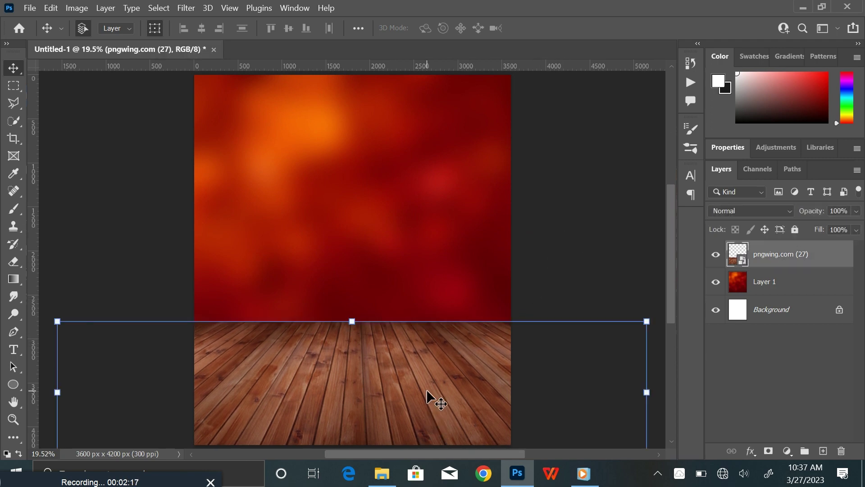
pyautogui.hotkey('ctrl', '-')
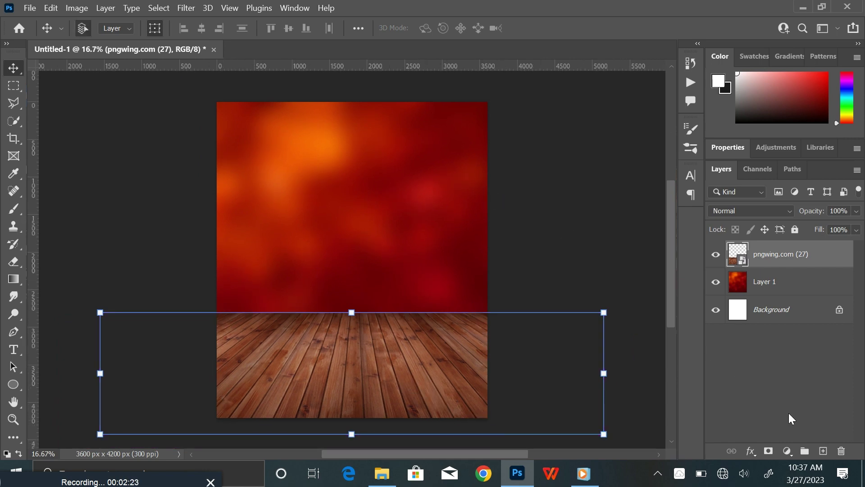
# Add Layer 2 and clip it to the floor layer
pyautogui.click(824, 451)
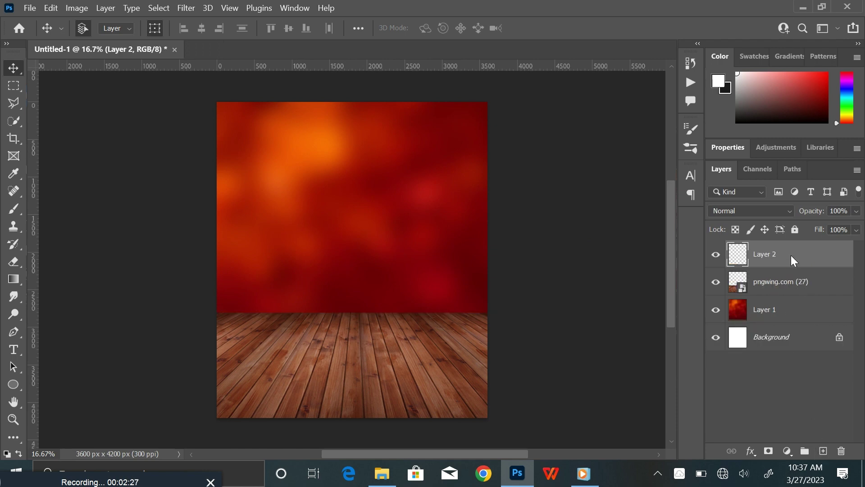
pyautogui.rightClick(791, 255)
pyautogui.click(692, 284)
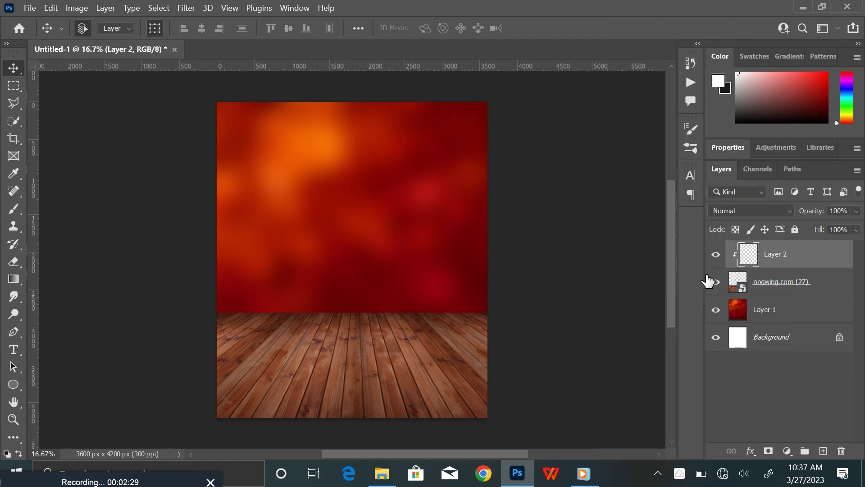
# Paint soft black (000000) shading along the floor's top with a 1700 px soft round brush
pyautogui.click(13, 208)
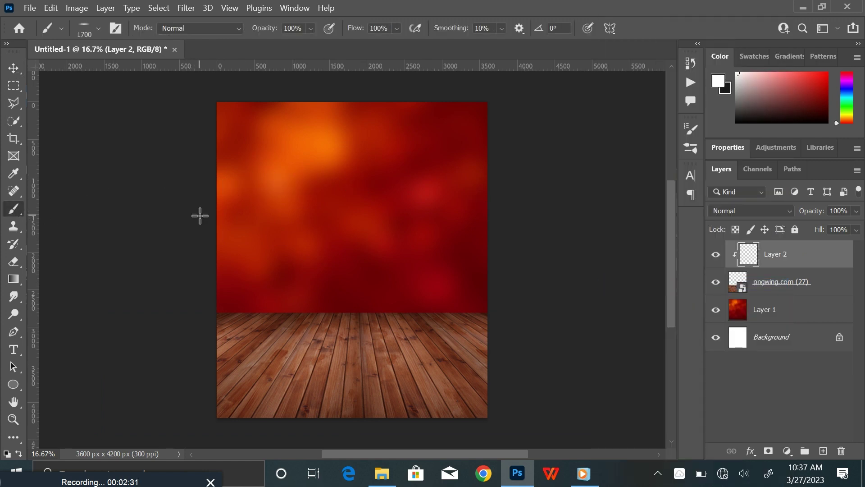
pyautogui.click(97, 28)
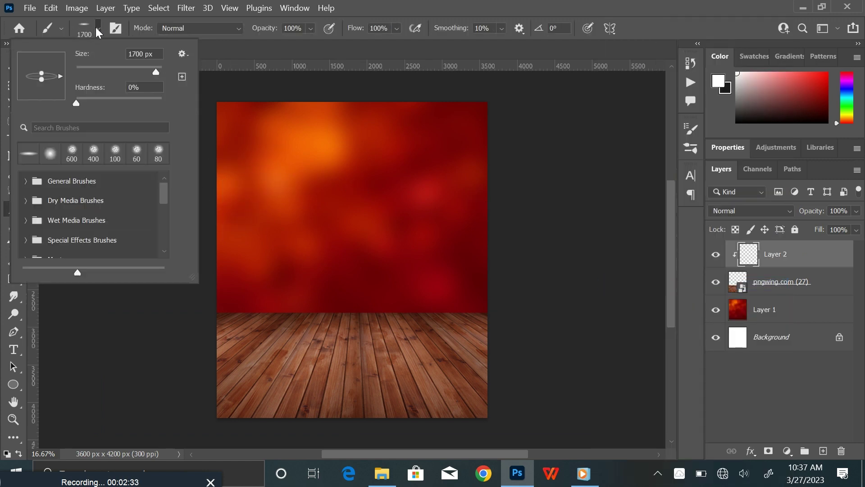
pyautogui.click(41, 64)
pyautogui.moveTo(44, 64); pyautogui.dragTo(62, 78)
pyautogui.click(213, 68)
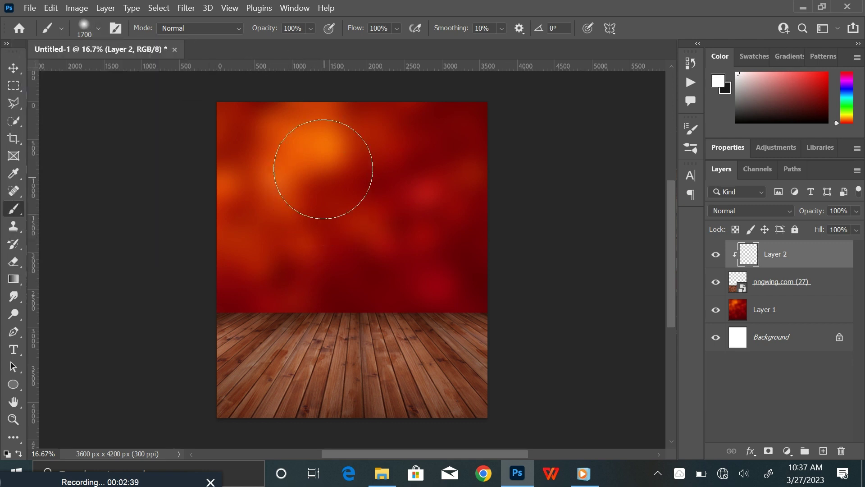
pyautogui.click(717, 82)
pyautogui.write('000000')
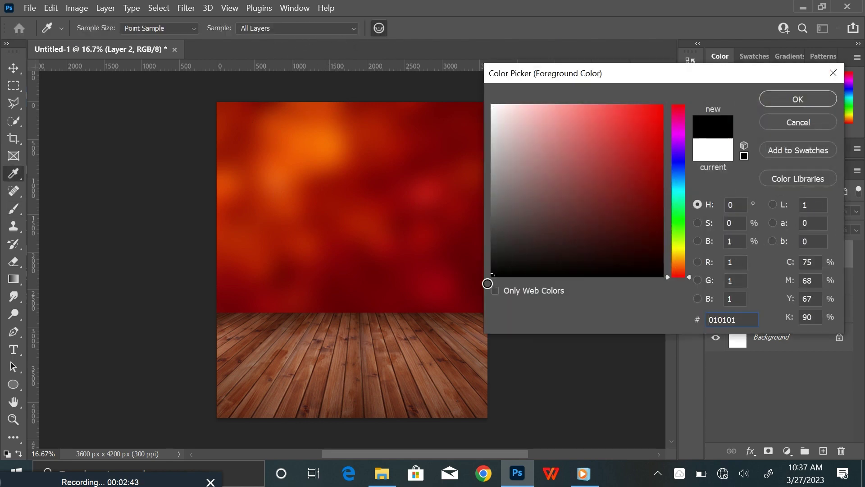
pyautogui.click(806, 99)
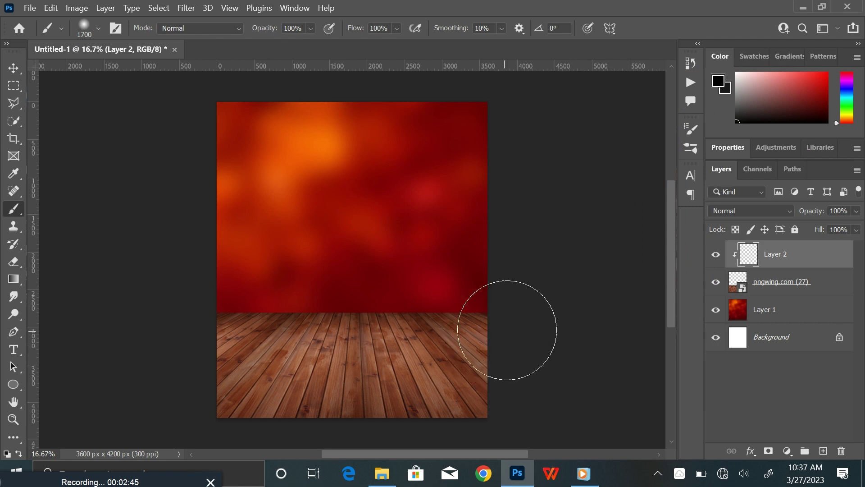
pyautogui.moveTo(507, 326)
pyautogui.mouseDown()
pyautogui.moveTo(442, 287)
pyautogui.moveTo(255, 296)
pyautogui.moveTo(199, 319)
pyautogui.moveTo(180, 381)
pyautogui.moveTo(203, 417)
pyautogui.moveTo(251, 439)
pyautogui.moveTo(420, 435)
pyautogui.moveTo(500, 392)
pyautogui.moveTo(515, 361)
pyautogui.moveTo(518, 309)
pyautogui.mouseUp()
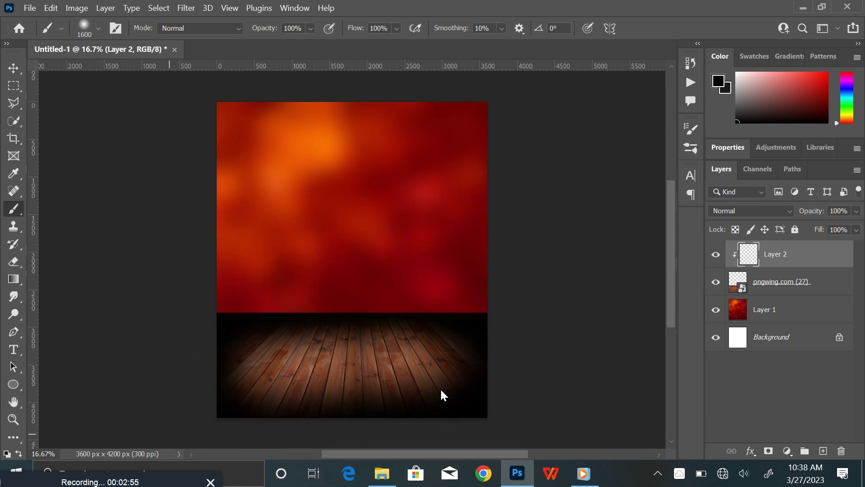
# Set Layer 2 to Soft Light blending at 70% opacity
pyautogui.click(749, 209)
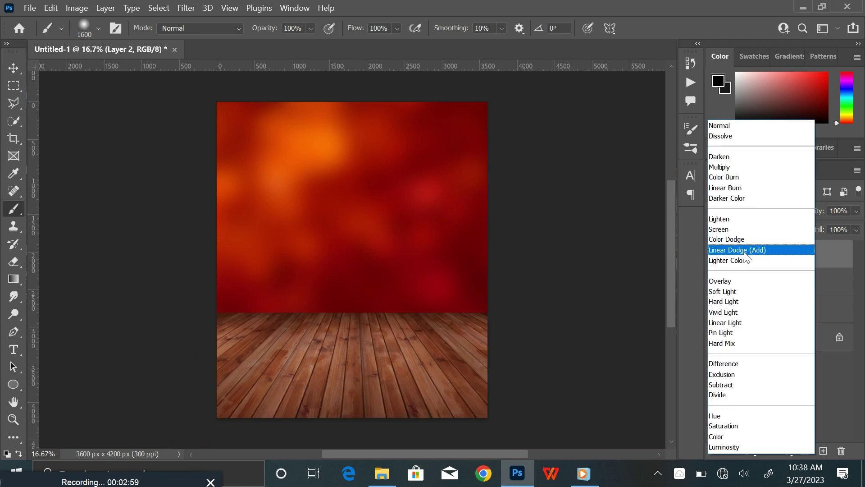
pyautogui.click(743, 295)
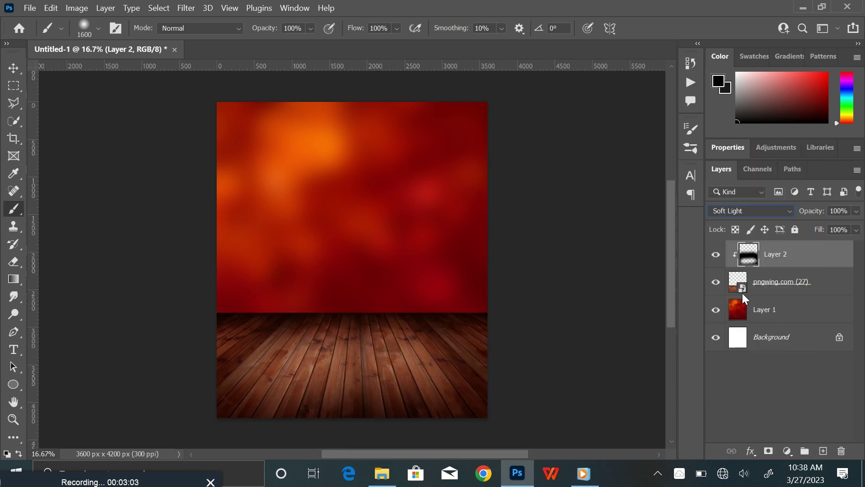
pyautogui.click(856, 212)
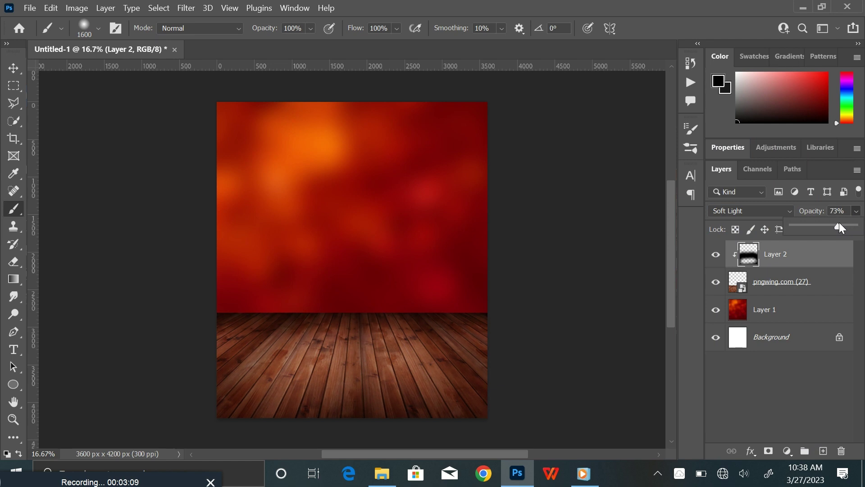
pyautogui.click(846, 211)
pyautogui.write('7')
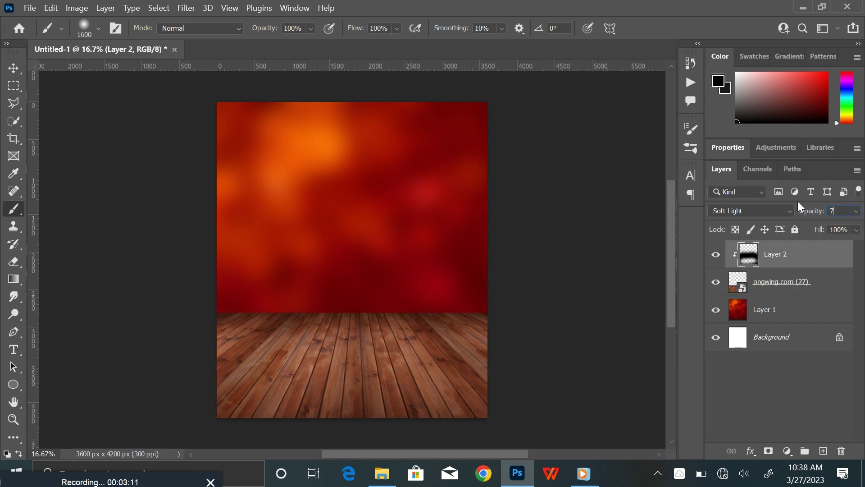
pyautogui.write('0')
pyautogui.press('Return')
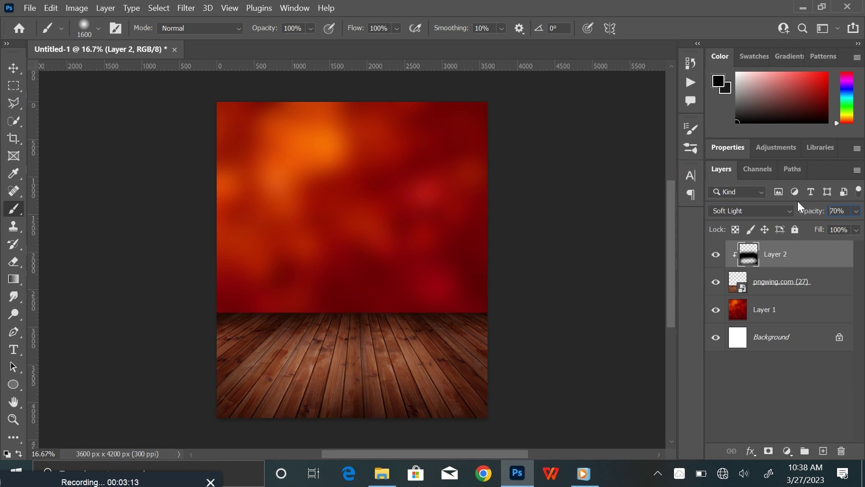
pyautogui.click(13, 68)
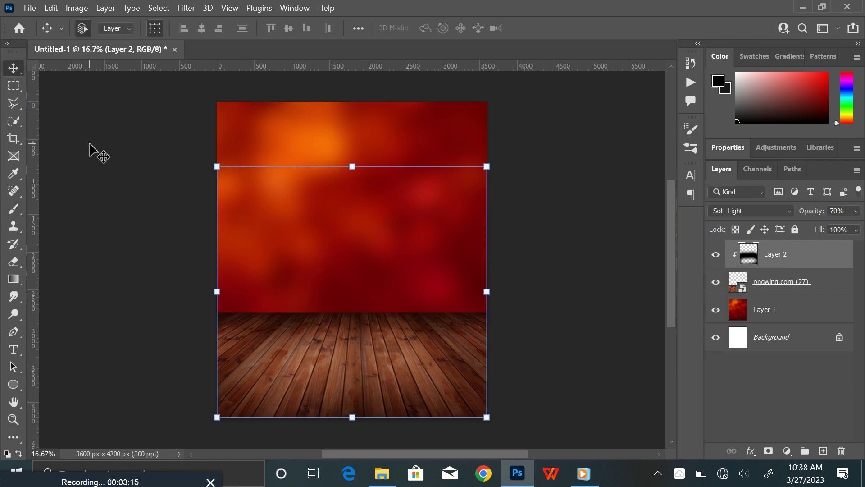
# Place the burger pngwing.com (17), scale it to about 50% and move it down onto the floor
pyautogui.click(94, 152)
pyautogui.click(382, 473)
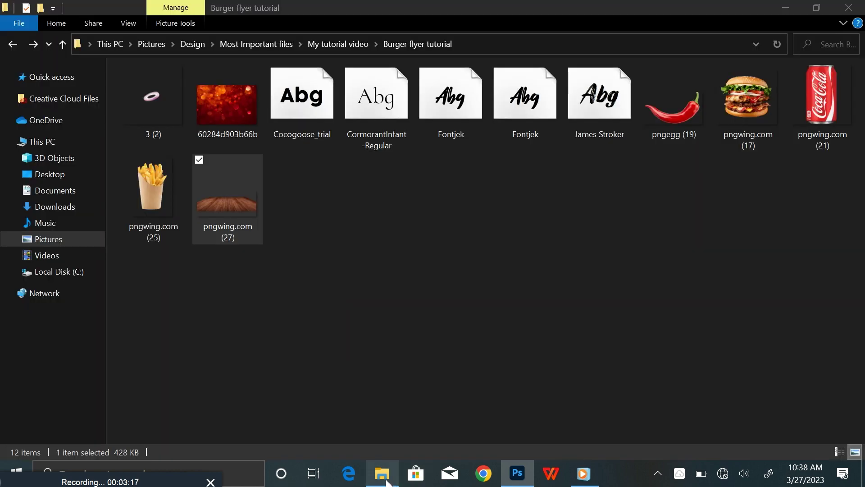
pyautogui.moveTo(744, 112); pyautogui.dragTo(368, 348)
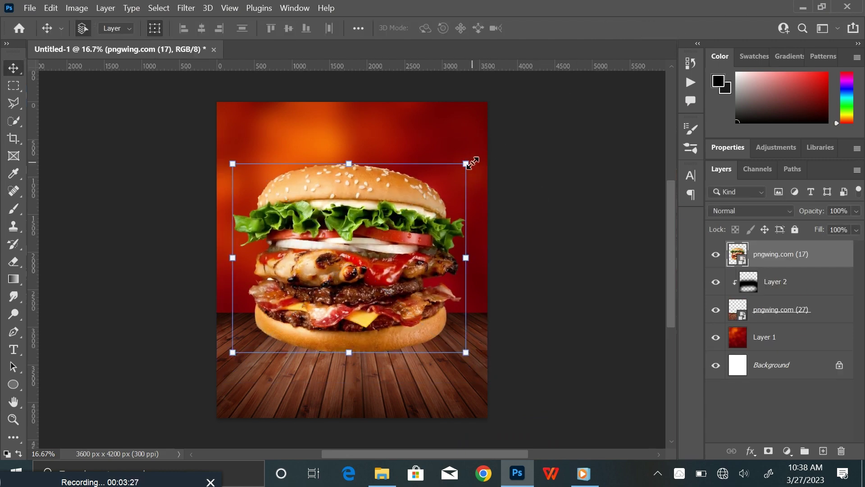
pyautogui.click(469, 162)
pyautogui.moveTo(487, 135); pyautogui.dragTo(429, 188)
pyautogui.moveTo(356, 251); pyautogui.dragTo(356, 314)
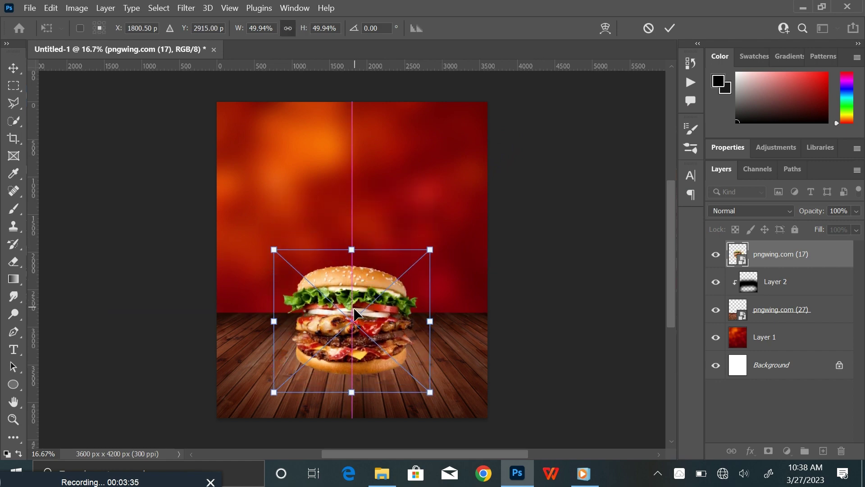
pyautogui.click(670, 28)
# Bring the cola can pngwing.com (21) into the flyer and drag its layer below the burger
pyautogui.click(394, 485)
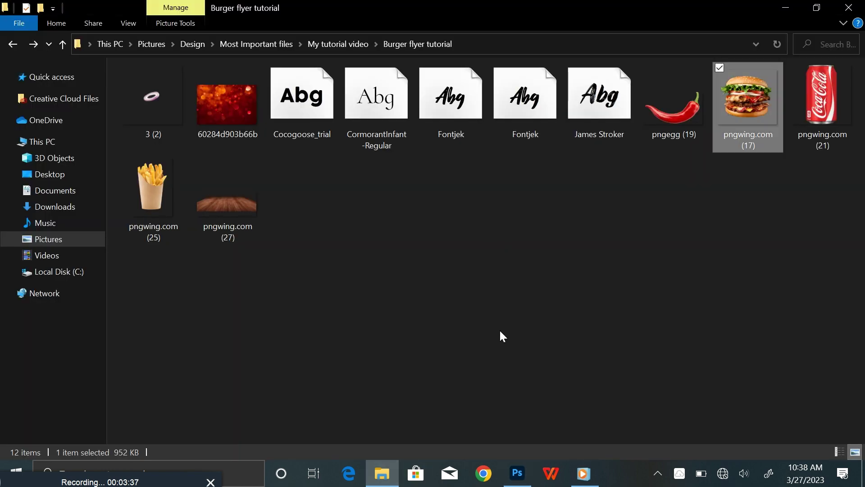
pyautogui.click(829, 88)
pyautogui.moveTo(828, 93); pyautogui.dragTo(399, 323)
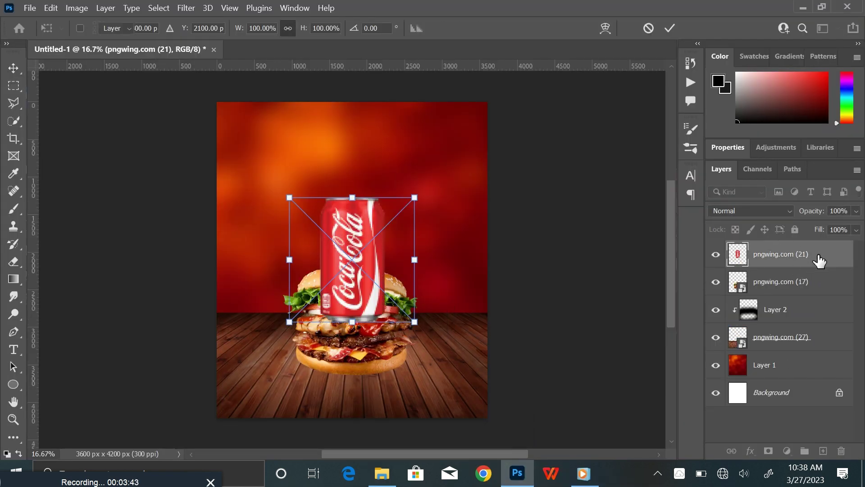
pyautogui.moveTo(816, 257); pyautogui.dragTo(773, 293)
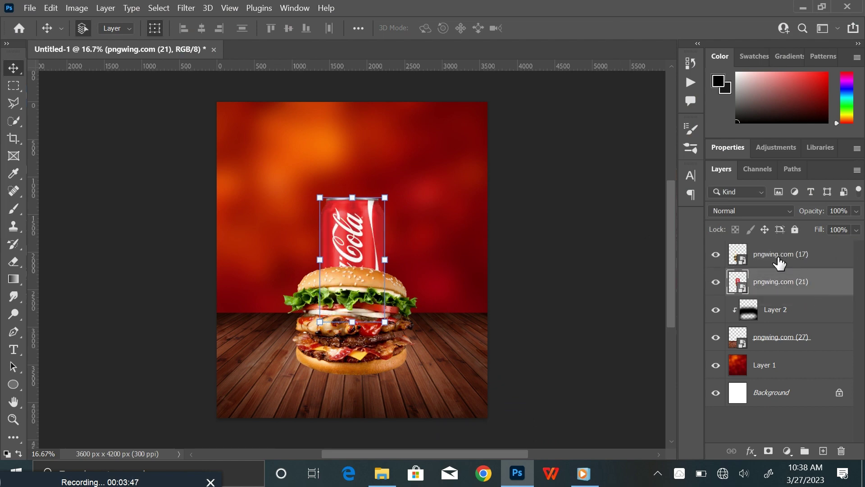
# Name the pngwing.com (17) layer 'Burger' and the pngwing.com (21) layer 'Coca cola'
pyautogui.doubleClick(778, 257)
pyautogui.write('Bur')
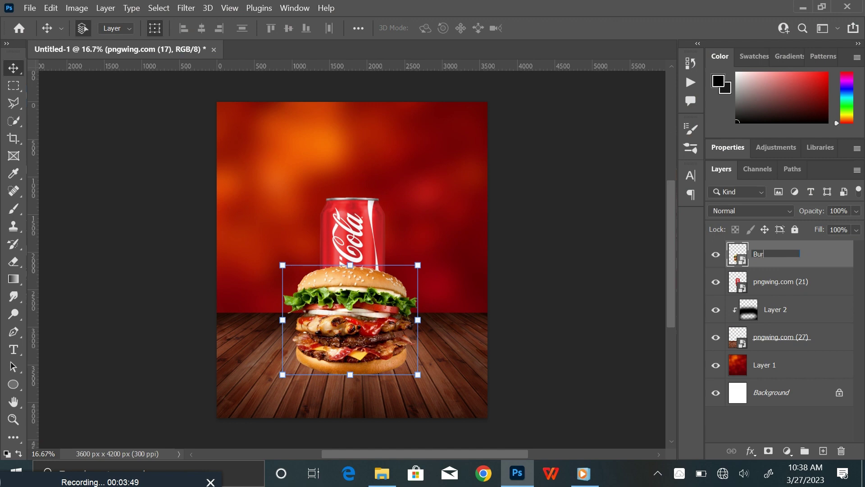
pyautogui.write('ger')
pyautogui.press('Return')
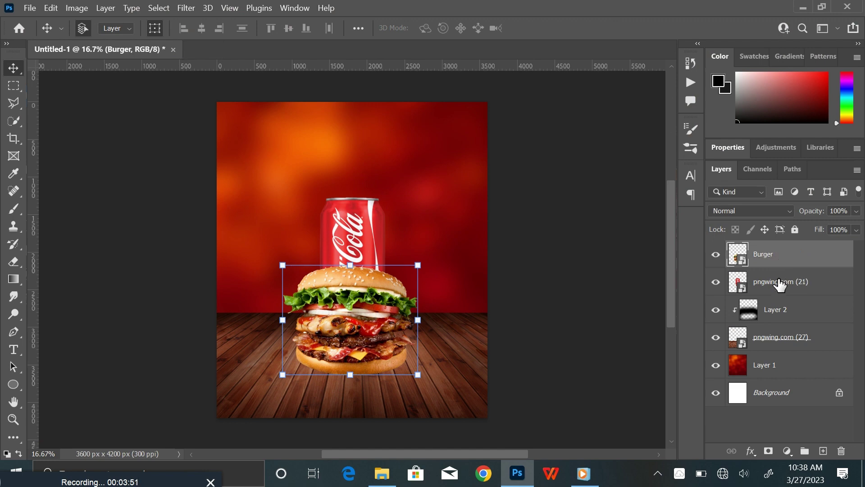
pyautogui.doubleClick(778, 283)
pyautogui.write('Coca cola')
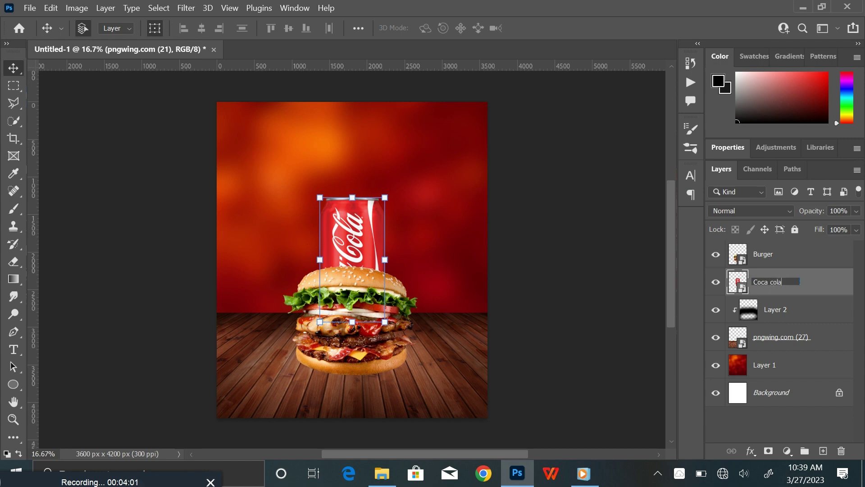
pyautogui.press('Return')
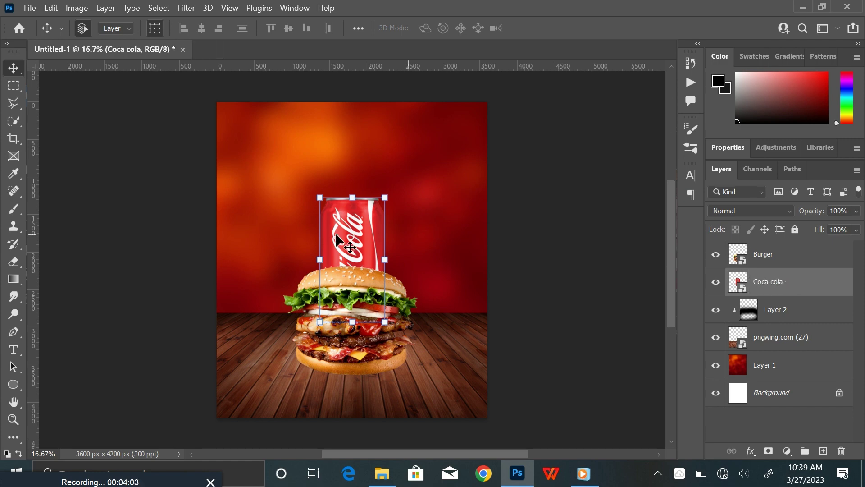
# Move the can right behind the burger and rotate it 15°
pyautogui.moveTo(357, 247); pyautogui.dragTo(385, 284)
pyautogui.click(548, 270)
pyautogui.click(407, 257)
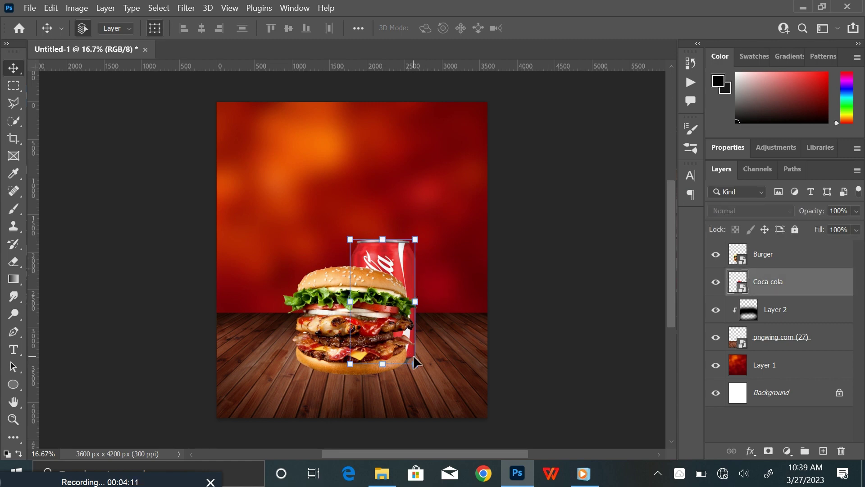
pyautogui.click(415, 363)
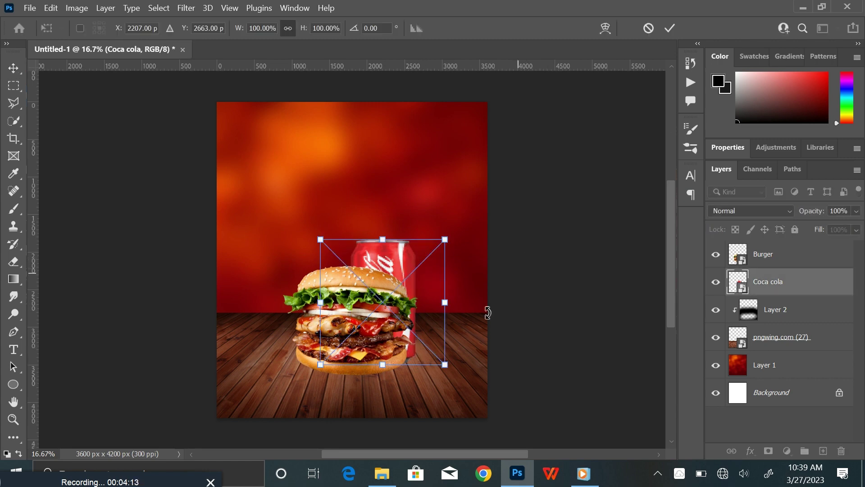
pyautogui.moveTo(459, 367); pyautogui.dragTo(442, 372)
pyautogui.click(670, 28)
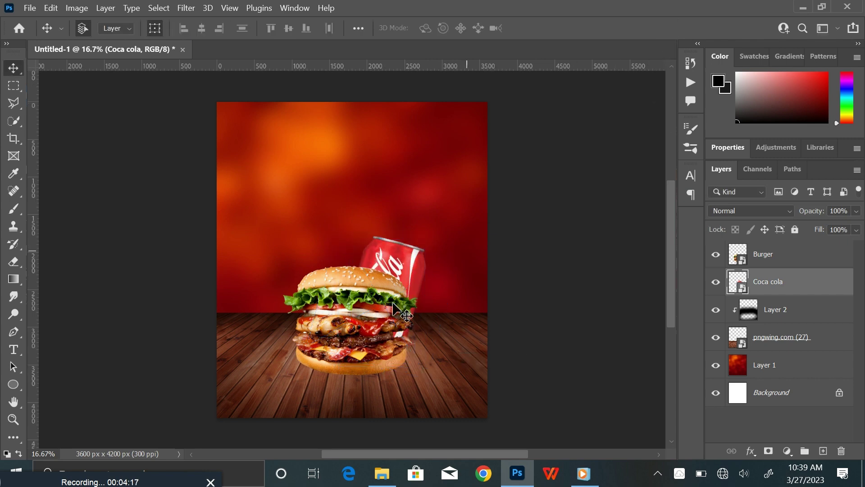
# Scale the cola can up to about 120%
pyautogui.click(365, 327)
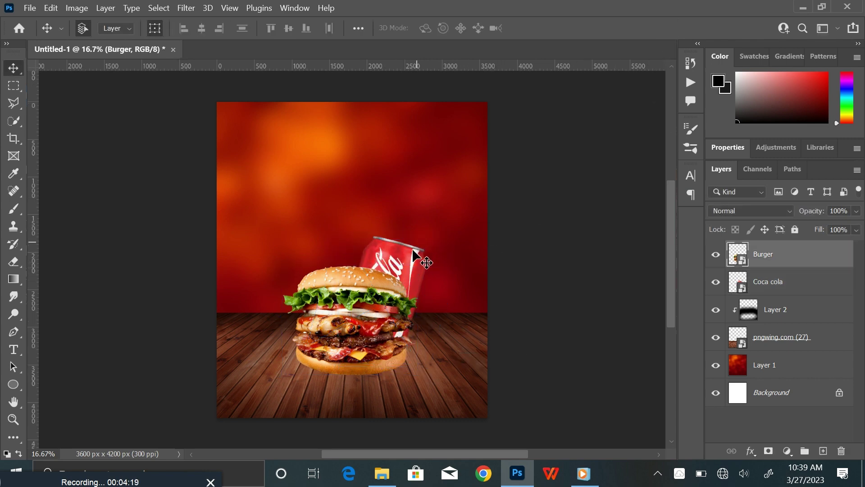
pyautogui.click(408, 266)
pyautogui.hotkey('ctrl', 't')
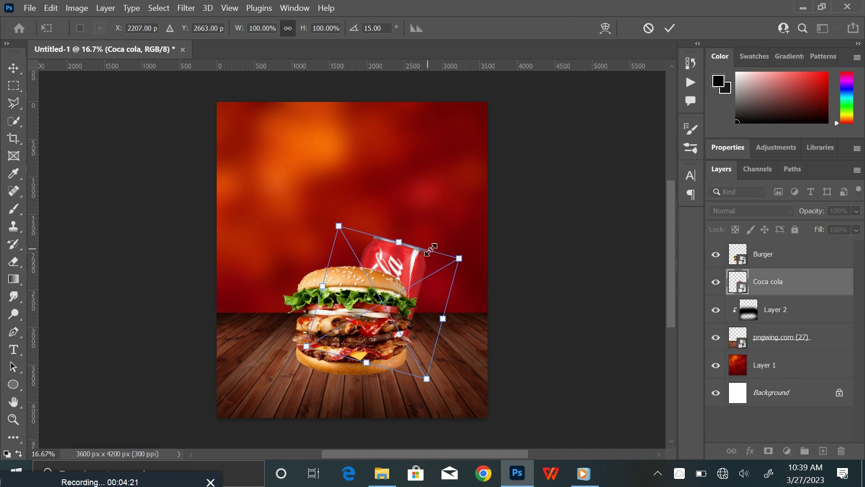
pyautogui.moveTo(398, 242); pyautogui.dragTo(412, 220)
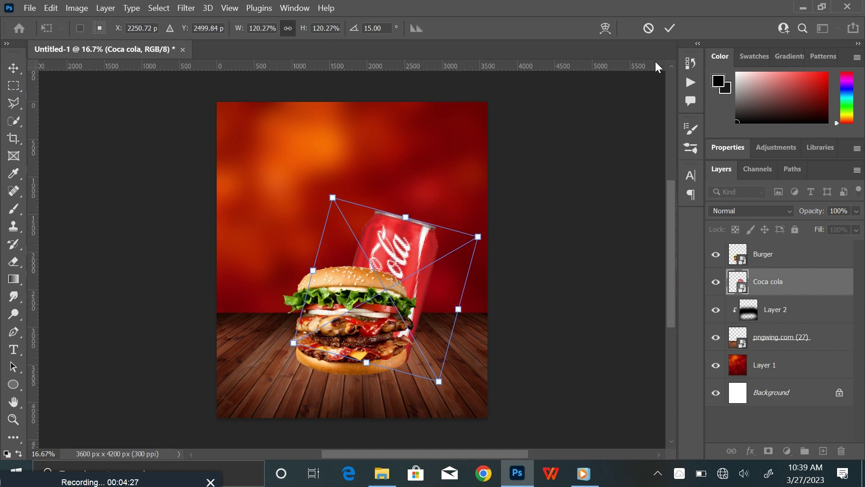
pyautogui.click(670, 28)
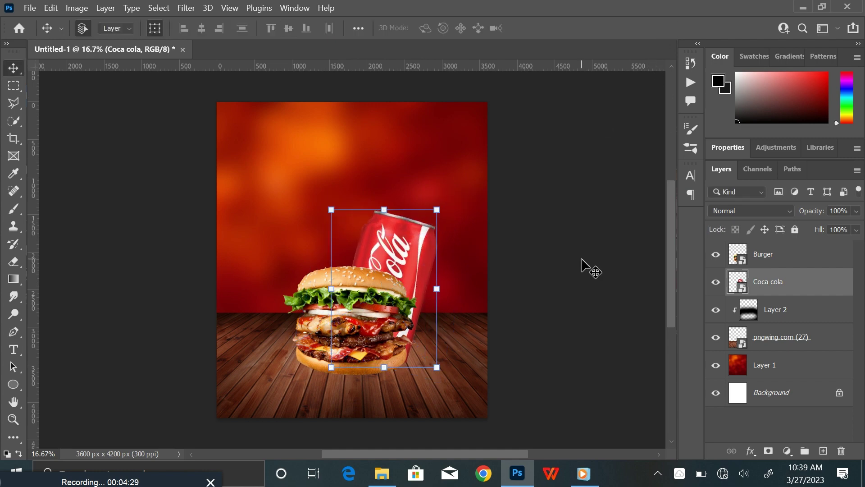
pyautogui.click(579, 262)
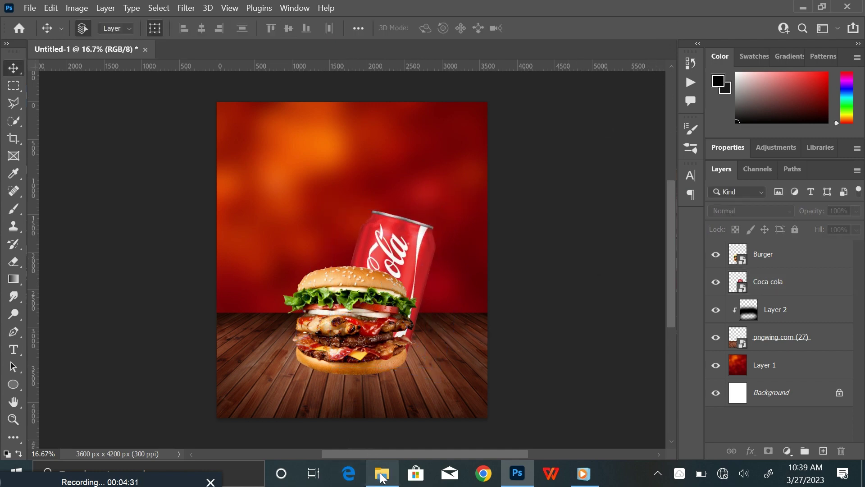
# Place the fries image pngwing.com (25) into the flyer
pyautogui.click(382, 473)
pyautogui.click(385, 256)
pyautogui.moveTo(159, 209); pyautogui.dragTo(304, 327)
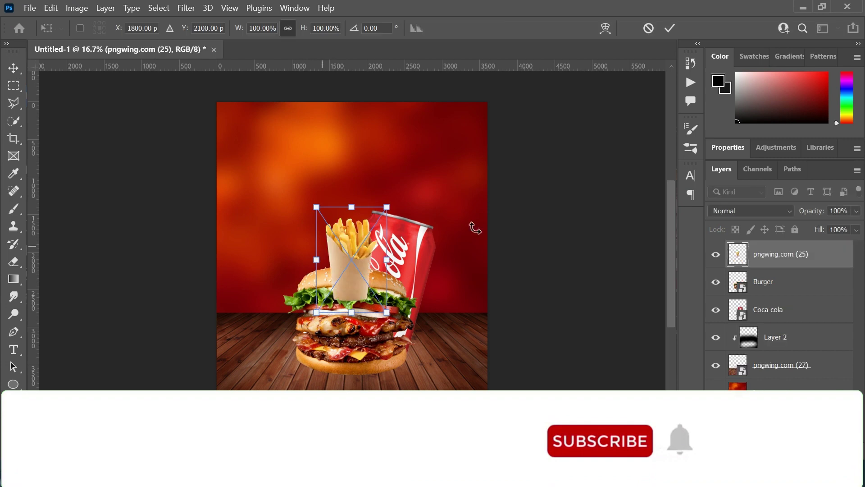
pyautogui.click(670, 28)
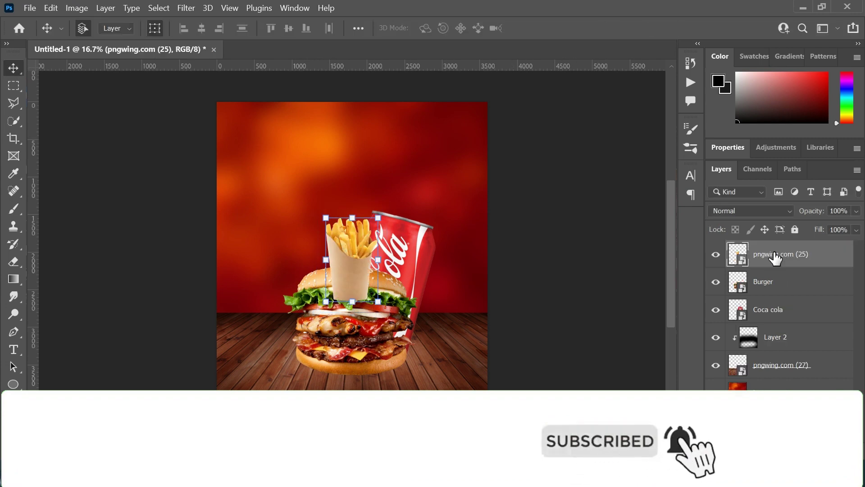
# Name the fries layer 'French fry' and move it between Burger and Coca cola
pyautogui.doubleClick(771, 254)
pyautogui.write('French fr')
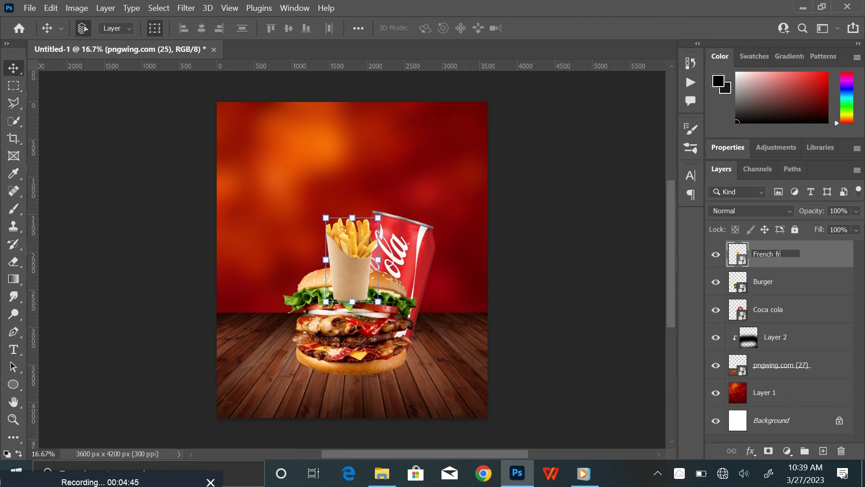
pyautogui.write('y')
pyautogui.press('Return')
pyautogui.moveTo(771, 255); pyautogui.dragTo(784, 296)
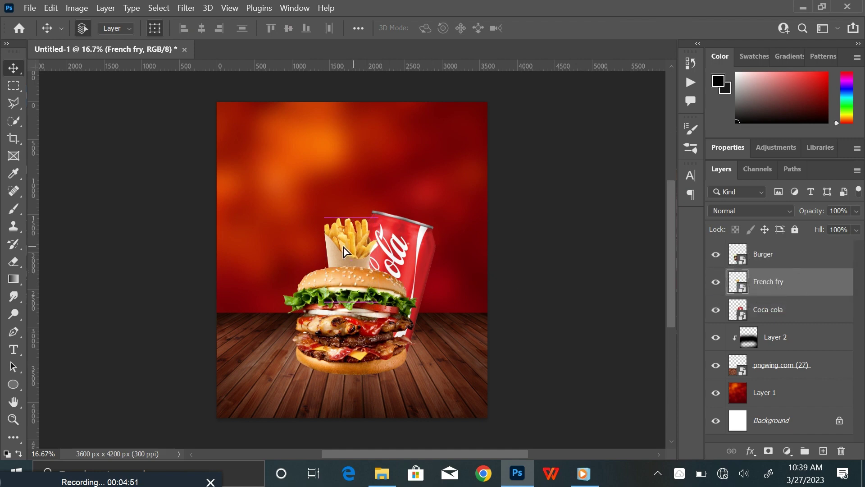
# Move the fries behind the burger's left side, tilt them -15° and scale them to about 162%
pyautogui.moveTo(344, 247); pyautogui.dragTo(297, 266)
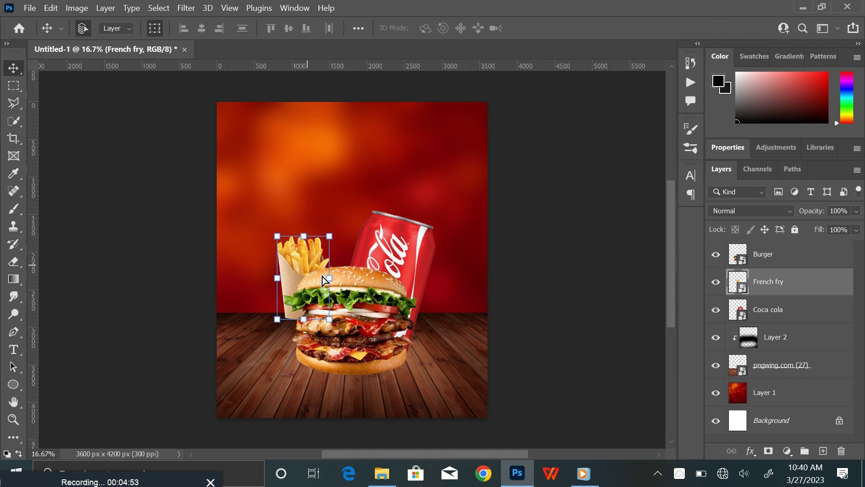
pyautogui.click(332, 237)
pyautogui.click(338, 309)
pyautogui.moveTo(330, 234); pyautogui.dragTo(339, 225)
pyautogui.moveTo(300, 363); pyautogui.dragTo(322, 360)
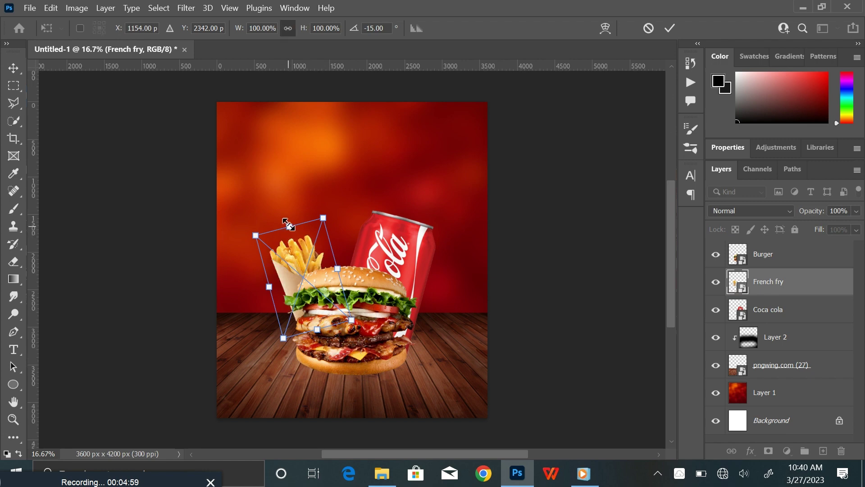
pyautogui.moveTo(288, 224); pyautogui.dragTo(280, 195)
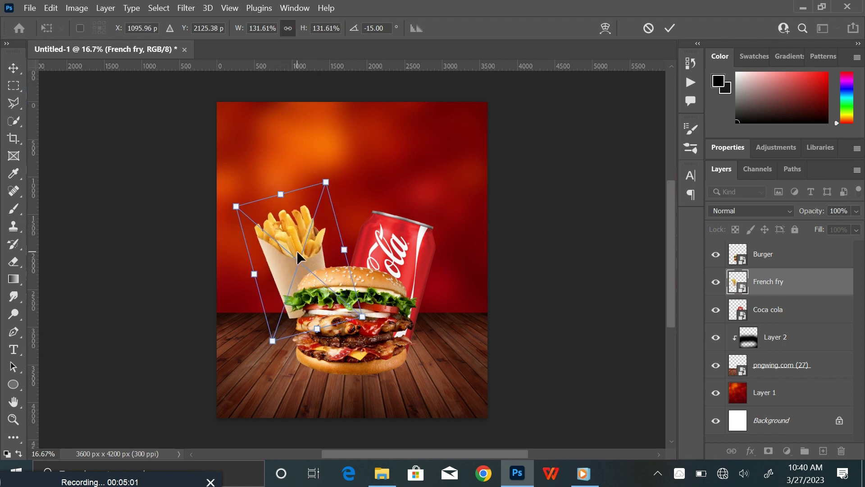
pyautogui.moveTo(297, 252); pyautogui.dragTo(306, 279)
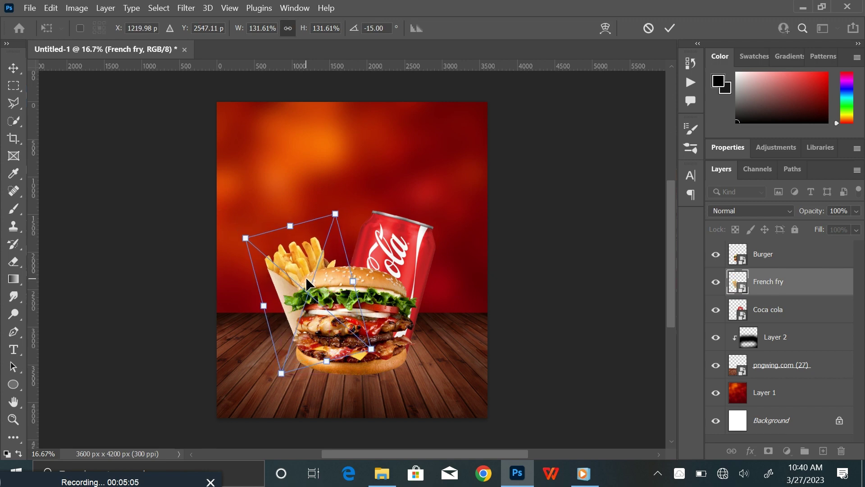
pyautogui.press('Left')
pyautogui.press('Left')
pyautogui.press('Left')
pyautogui.press('Left')
pyautogui.press('Left')
pyautogui.press('Up')
pyautogui.press('Up')
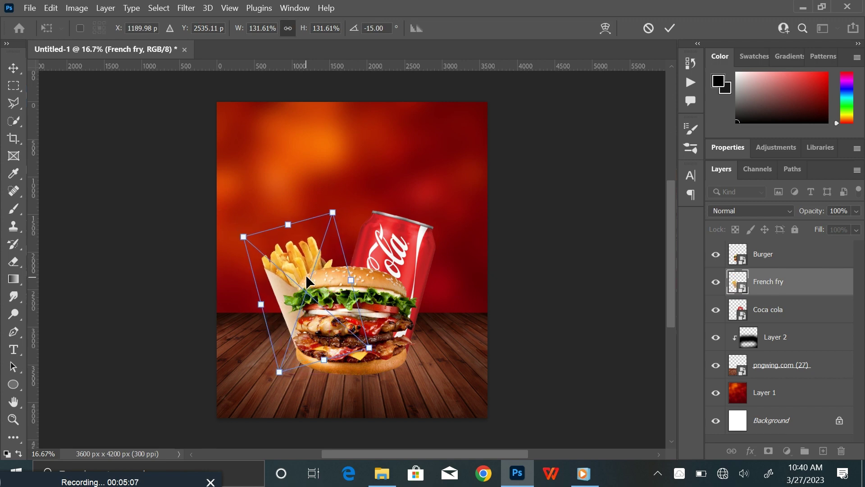
pyautogui.press('Up')
pyautogui.moveTo(329, 210); pyautogui.dragTo(330, 183)
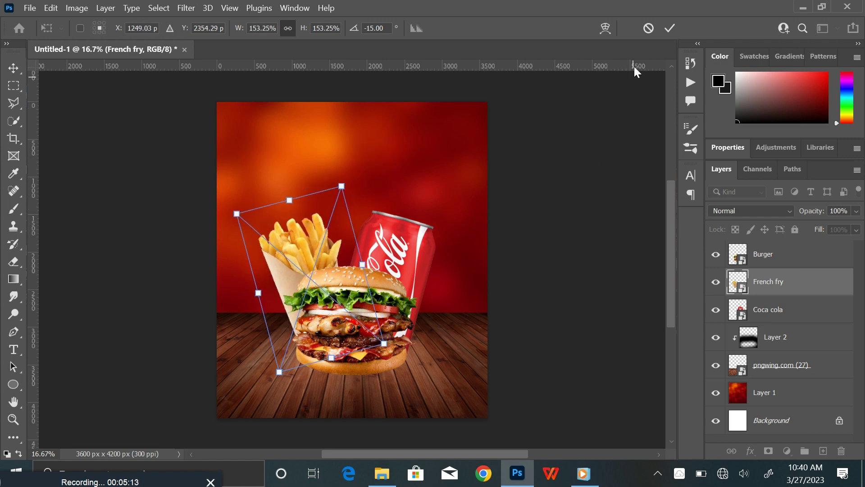
pyautogui.click(670, 30)
# Shift the fries slightly down and right, then refine their size at about 162%
pyautogui.moveTo(291, 253); pyautogui.dragTo(293, 262)
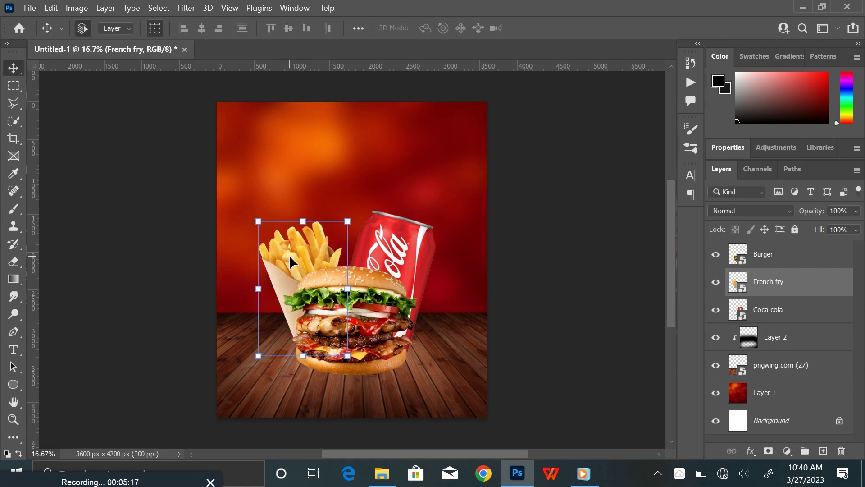
pyautogui.moveTo(353, 219); pyautogui.dragTo(350, 225)
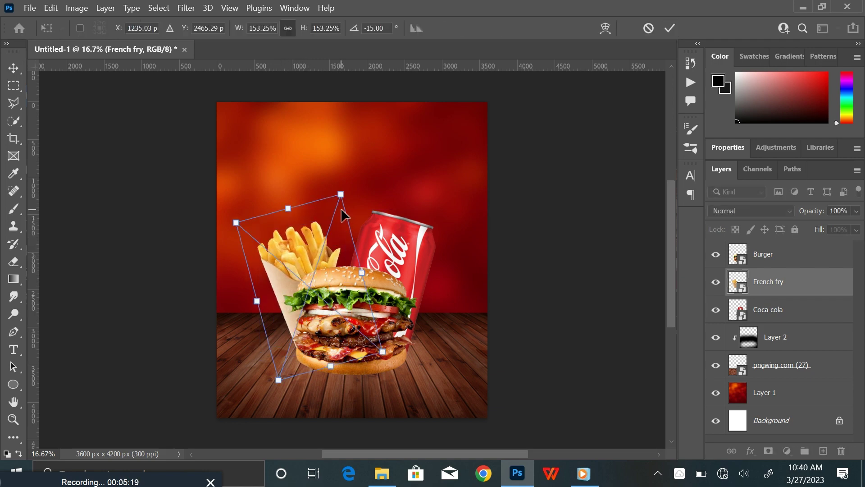
pyautogui.moveTo(342, 195); pyautogui.dragTo(345, 184)
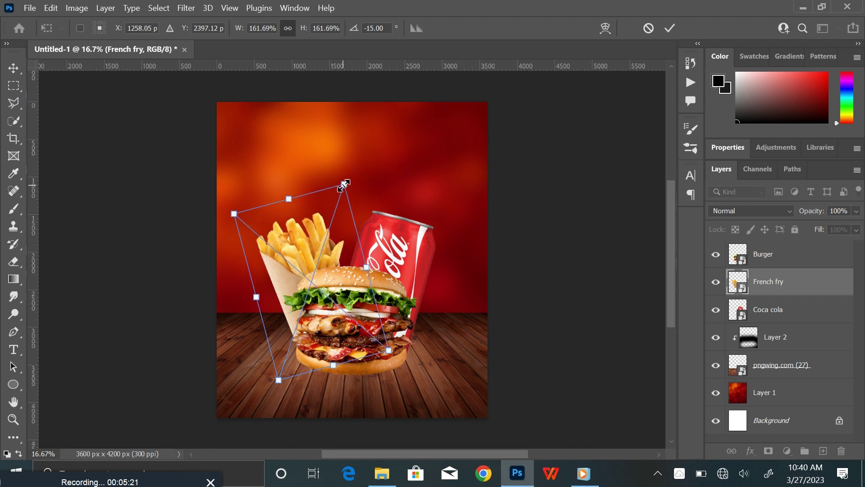
pyautogui.click(668, 28)
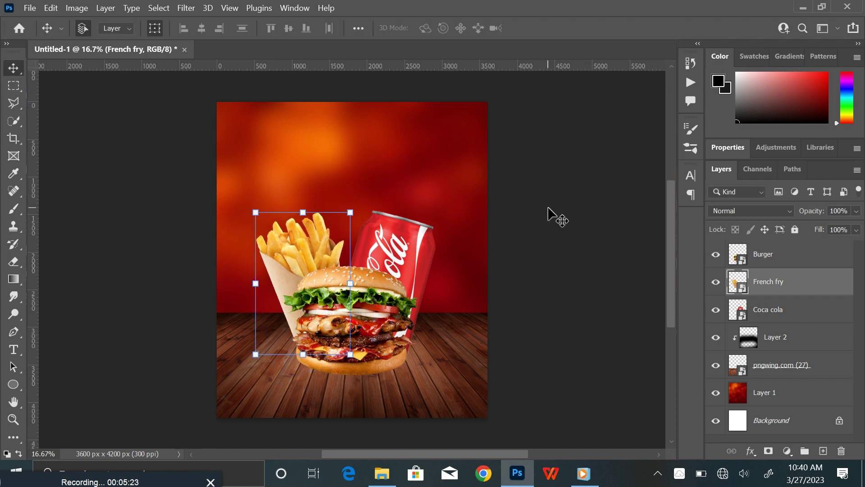
pyautogui.click(558, 215)
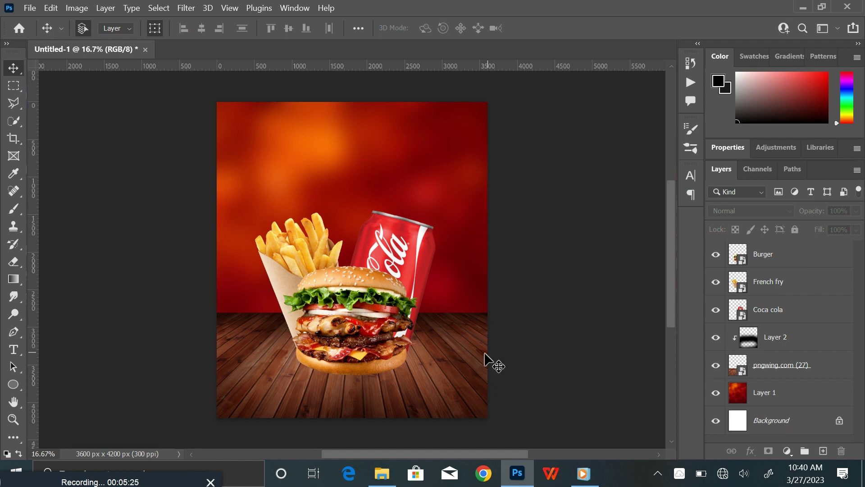
# Group the Burger, French fry and Coca cola layers into a group named Images
pyautogui.click(784, 261)
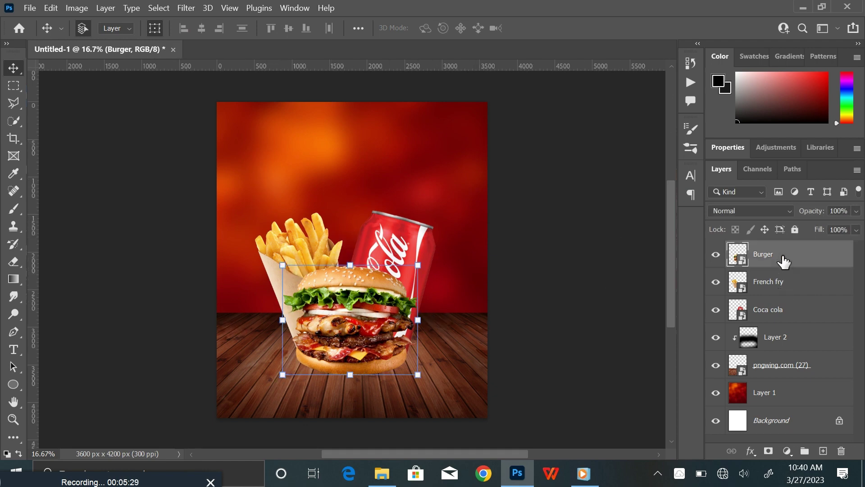
pyautogui.keyDown('shift'); pyautogui.click(803, 311); pyautogui.keyUp('shift')
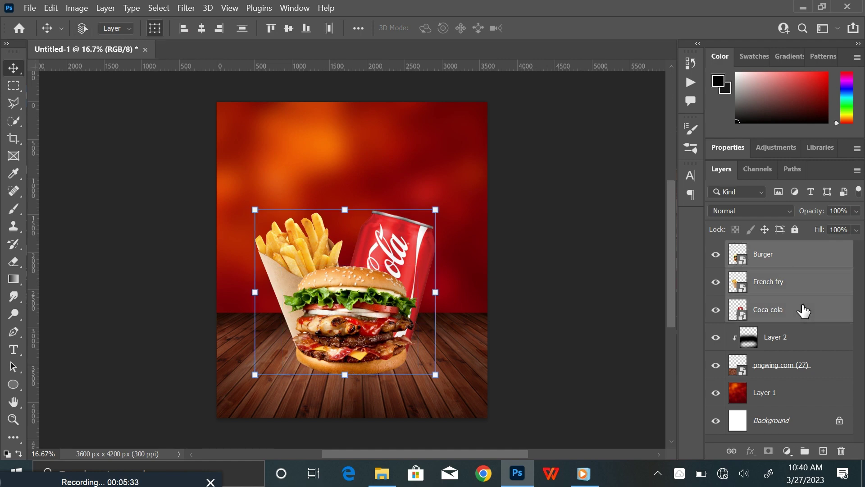
pyautogui.hotkey('ctrl', 'g')
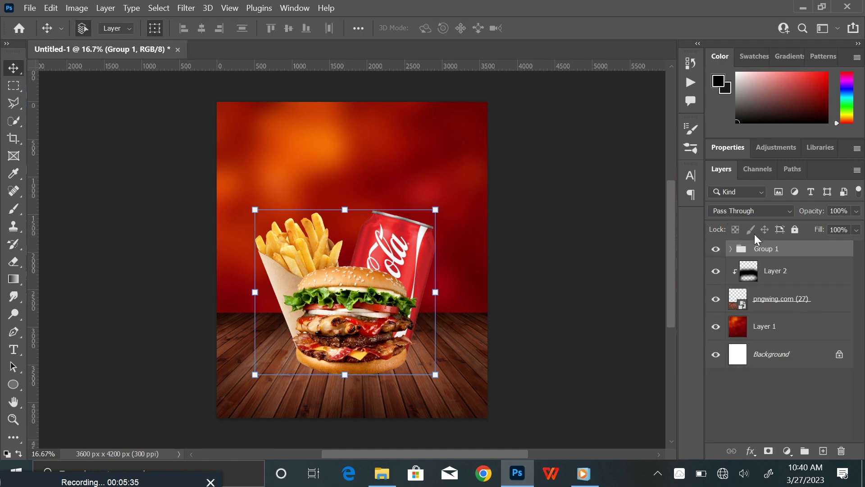
pyautogui.doubleClick(770, 249)
pyautogui.press('Return')
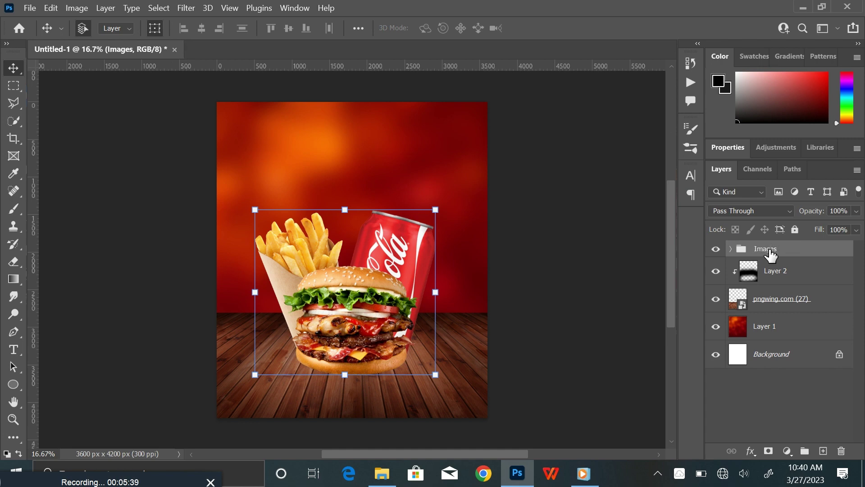
# Enlarge the Images group to about 101% and centre it horizontally
pyautogui.click(435, 376)
pyautogui.moveTo(435, 377)
pyautogui.mouseDown()
pyautogui.moveTo(443, 384)
pyautogui.moveTo(435, 375)
pyautogui.mouseUp()
pyautogui.moveTo(391, 328); pyautogui.dragTo(393, 325)
pyautogui.click(659, 28)
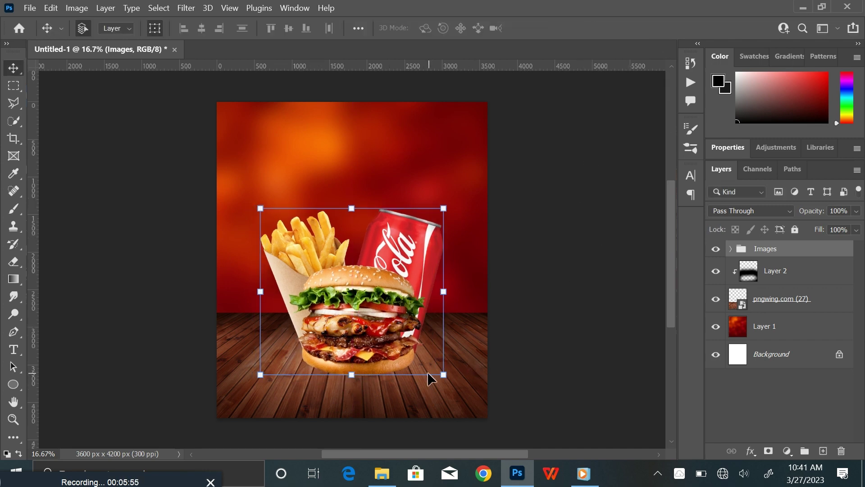
# Add a new layer above Layer 2 and set up a flattened black brush at 1600 px
pyautogui.click(817, 274)
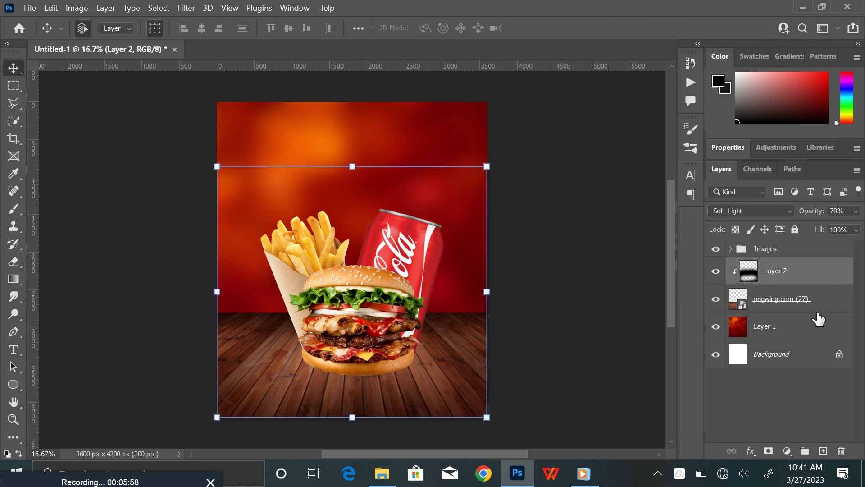
pyautogui.click(824, 452)
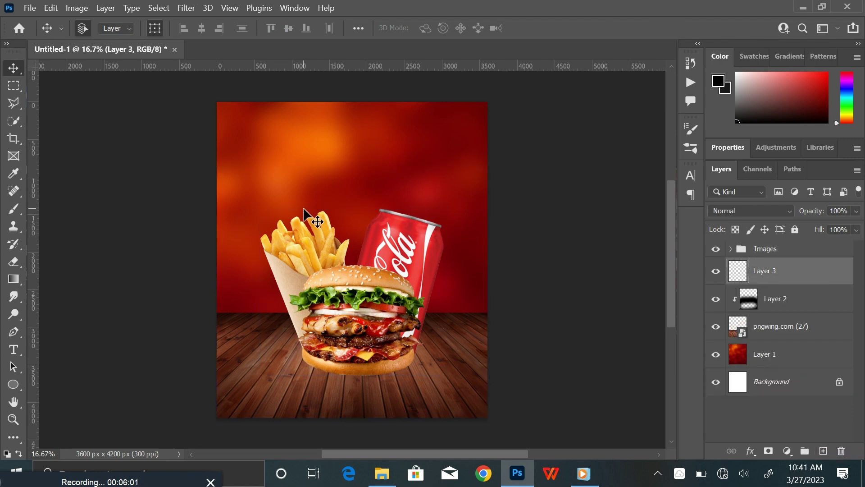
pyautogui.click(15, 207)
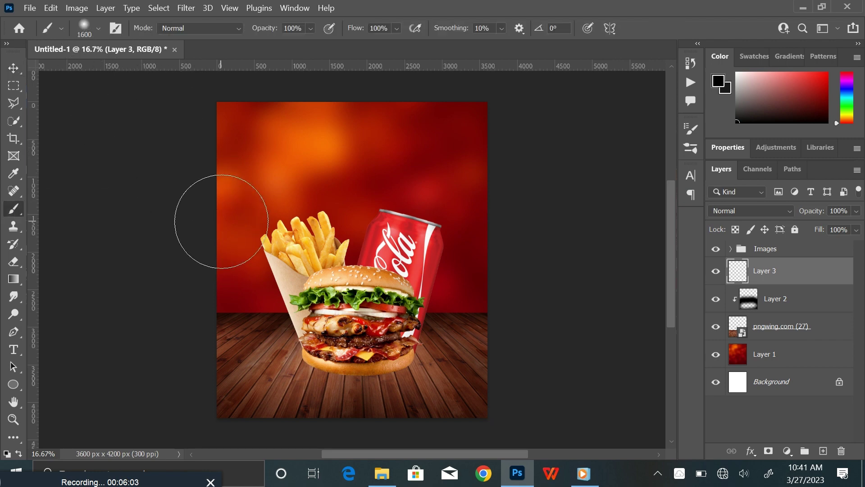
pyautogui.click(718, 82)
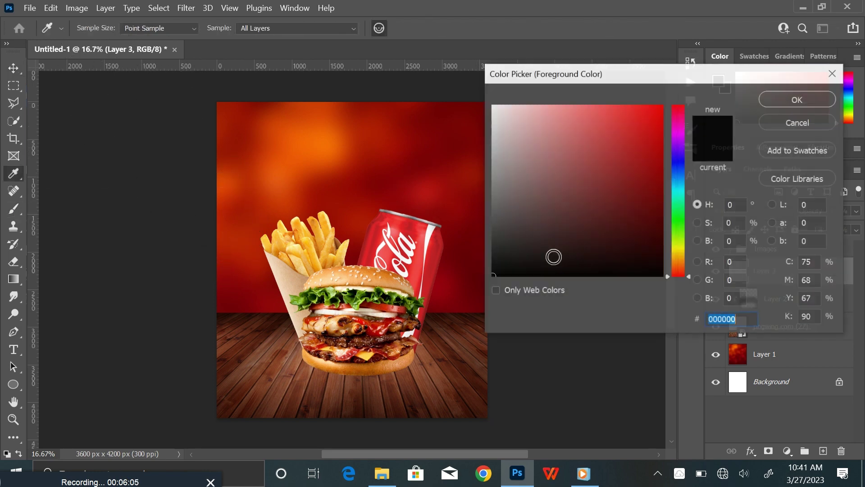
pyautogui.click(773, 106)
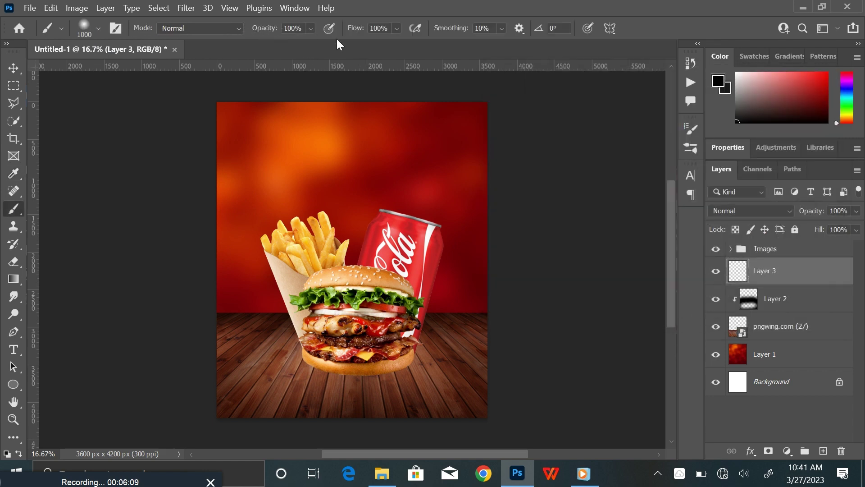
pyautogui.click(99, 29)
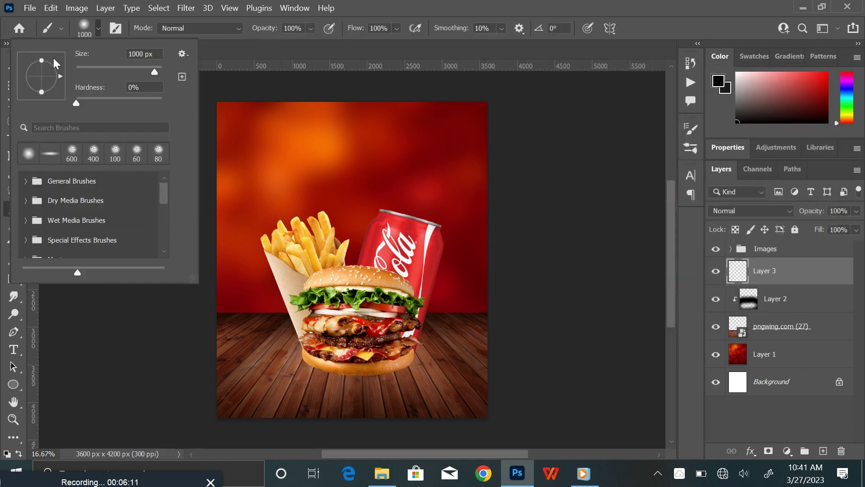
pyautogui.moveTo(40, 61); pyautogui.dragTo(41, 75)
pyautogui.click(100, 26)
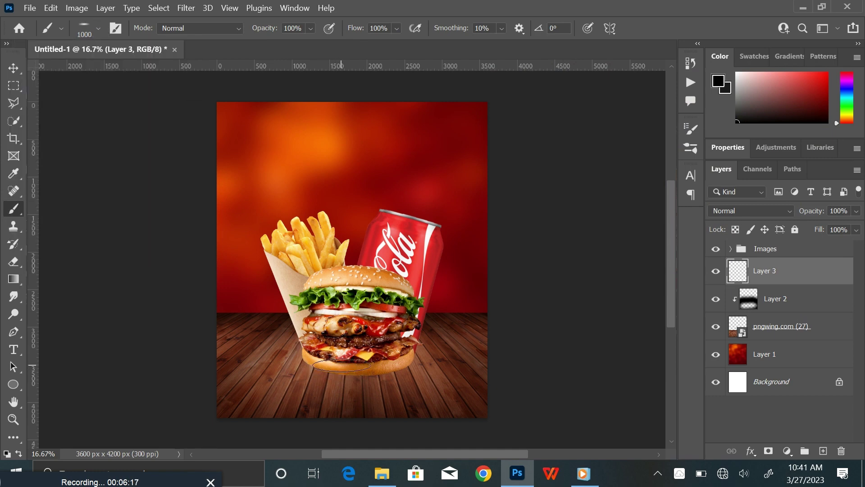
pyautogui.press(']')
# Paint a soft black shadow under the burger and set the layer opacity to 78%
pyautogui.moveTo(338, 363)
pyautogui.mouseDown()
pyautogui.moveTo(307, 363)
pyautogui.moveTo(386, 362)
pyautogui.moveTo(375, 364)
pyautogui.mouseUp()
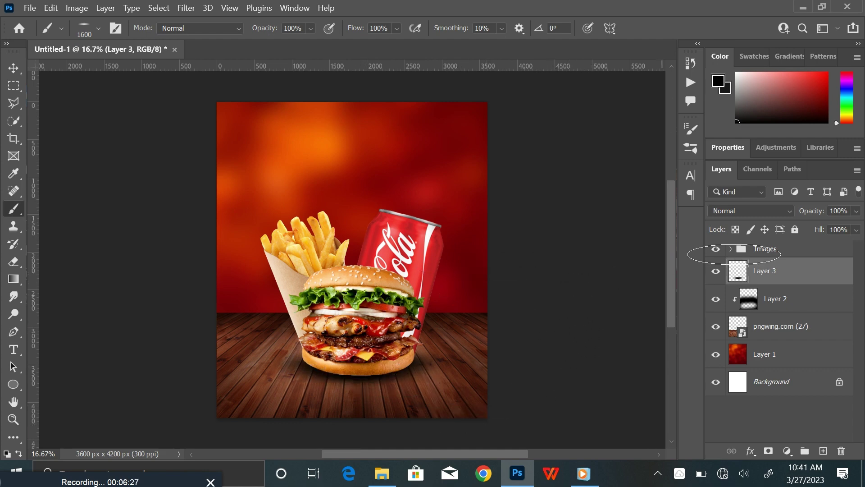
pyautogui.moveTo(856, 213); pyautogui.dragTo(853, 225)
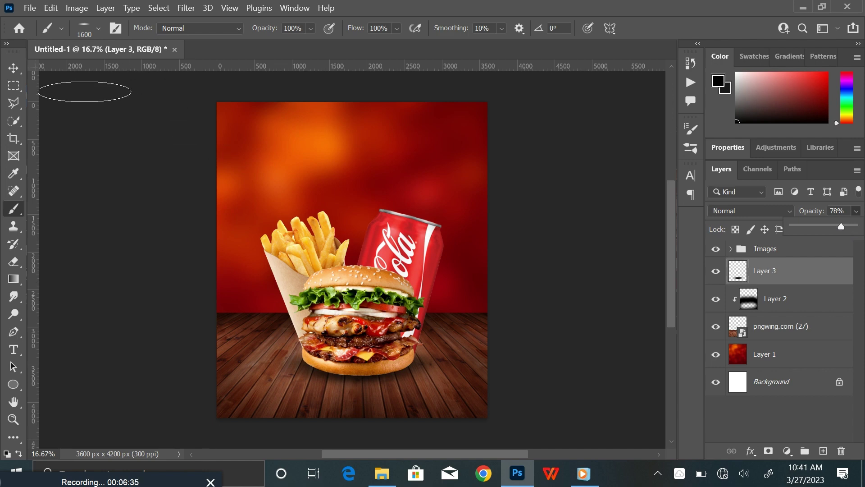
pyautogui.click(14, 68)
pyautogui.click(528, 324)
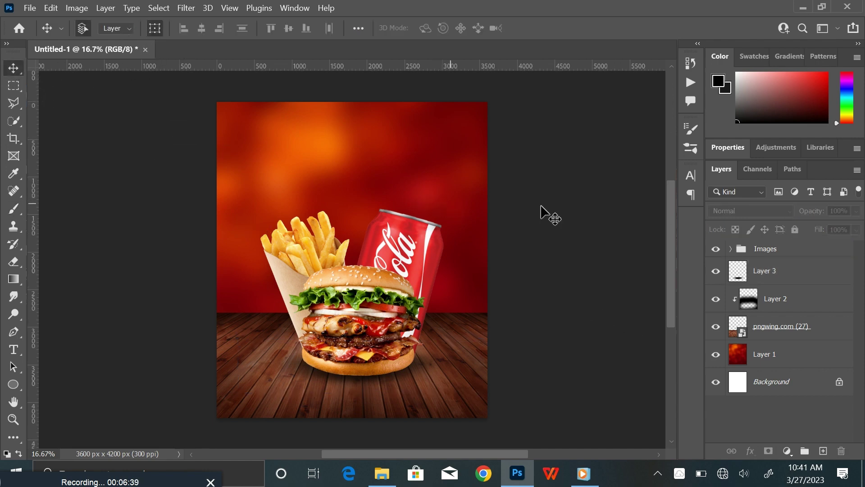
# Resize the Layer 3 shadow under the food, shifting it left and slightly taller
pyautogui.scroll(1, 425, 249)
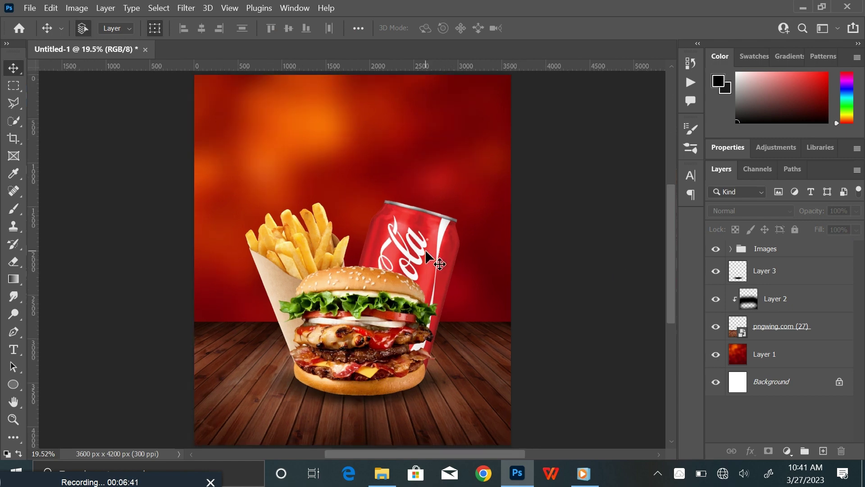
pyautogui.click(780, 254)
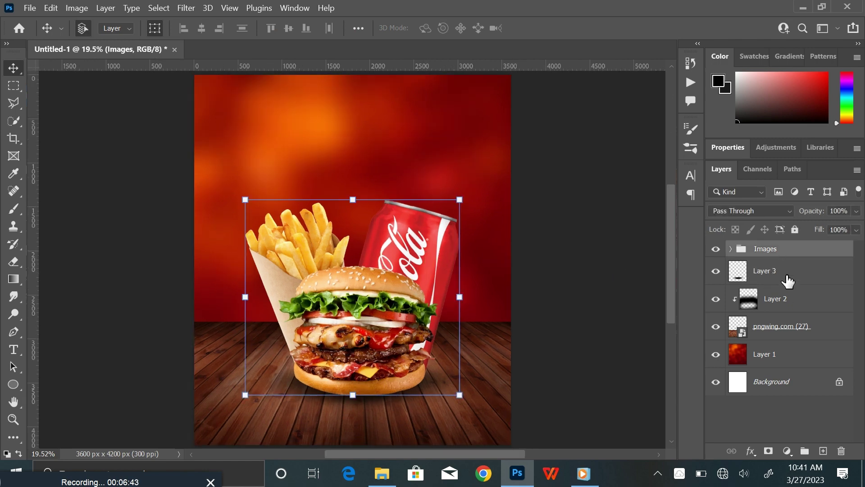
pyautogui.click(786, 277)
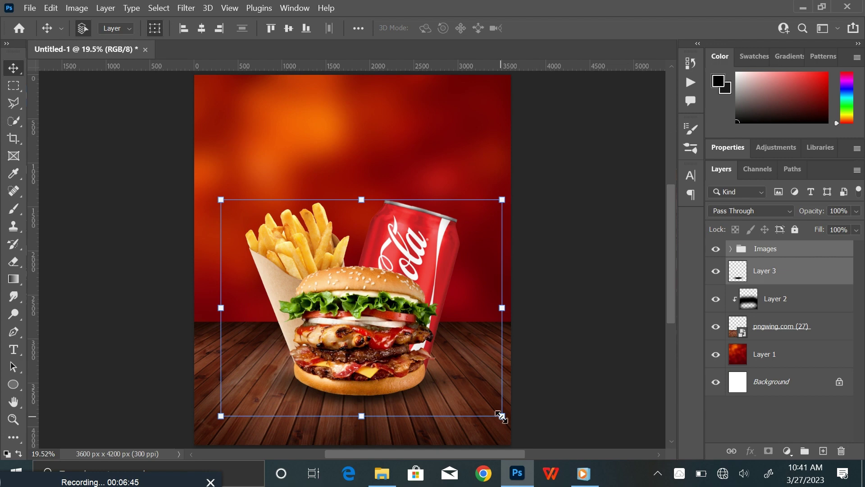
pyautogui.moveTo(501, 416); pyautogui.dragTo(493, 419)
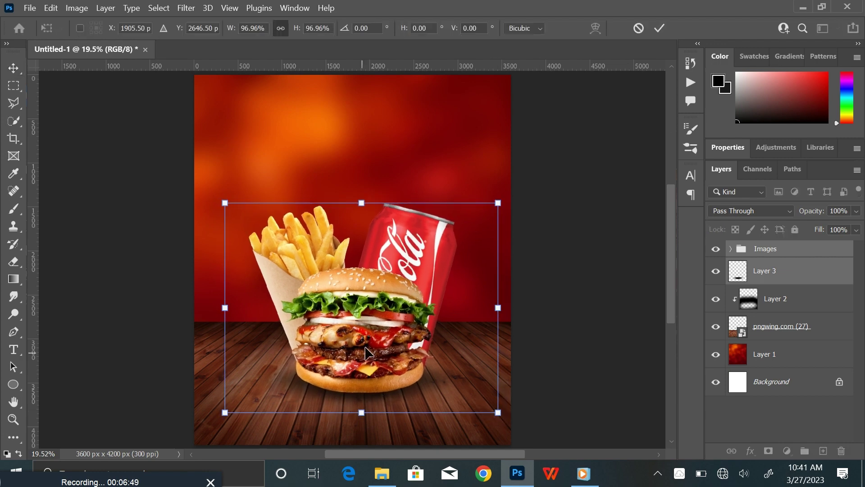
pyautogui.moveTo(369, 353); pyautogui.dragTo(360, 347)
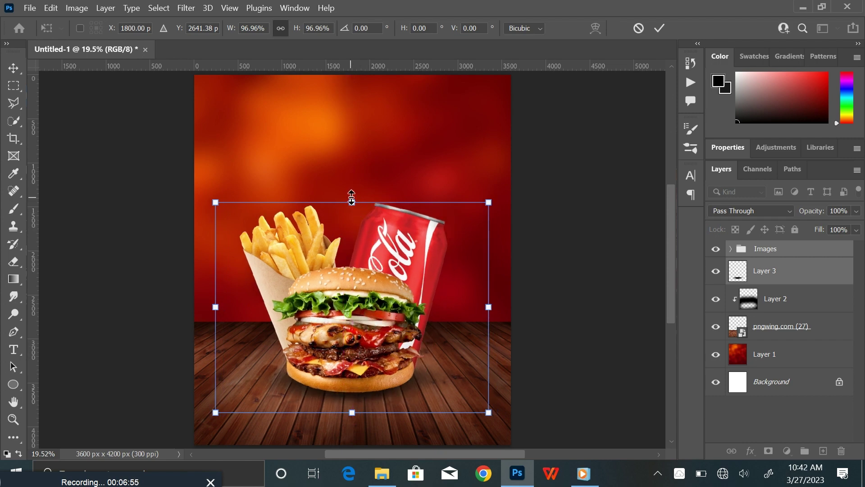
pyautogui.moveTo(352, 197); pyautogui.dragTo(353, 193)
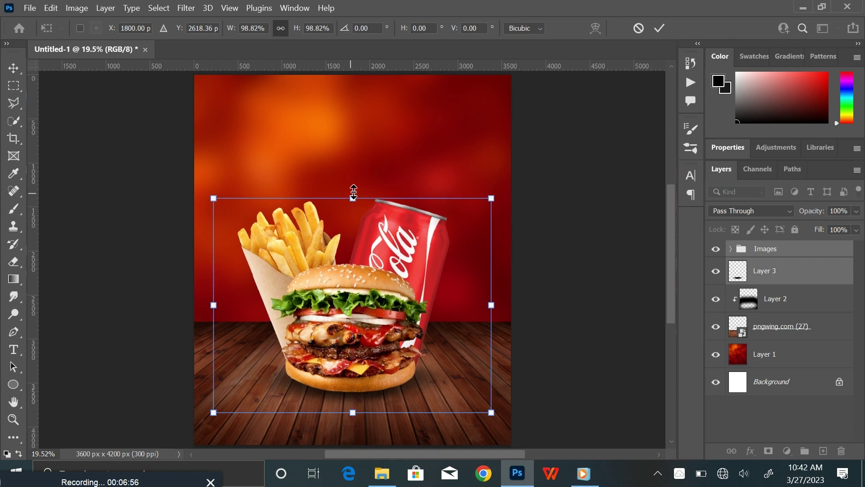
pyautogui.click(660, 28)
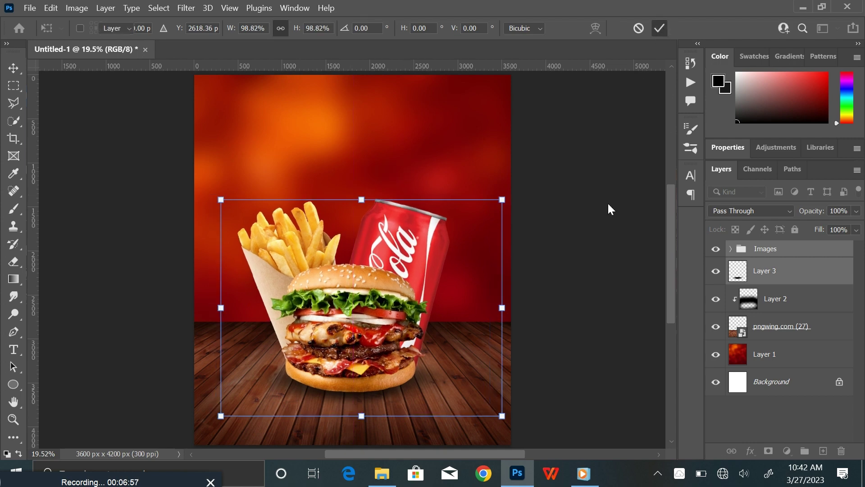
pyautogui.click(790, 252)
# Add a new layer and set the Type tool to 24 pt in white (#ffffff)
pyautogui.click(823, 452)
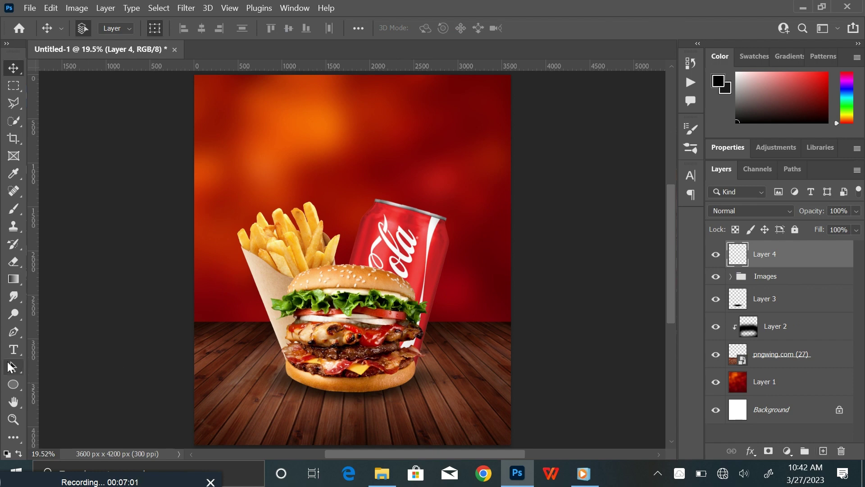
pyautogui.click(13, 350)
pyautogui.click(372, 28)
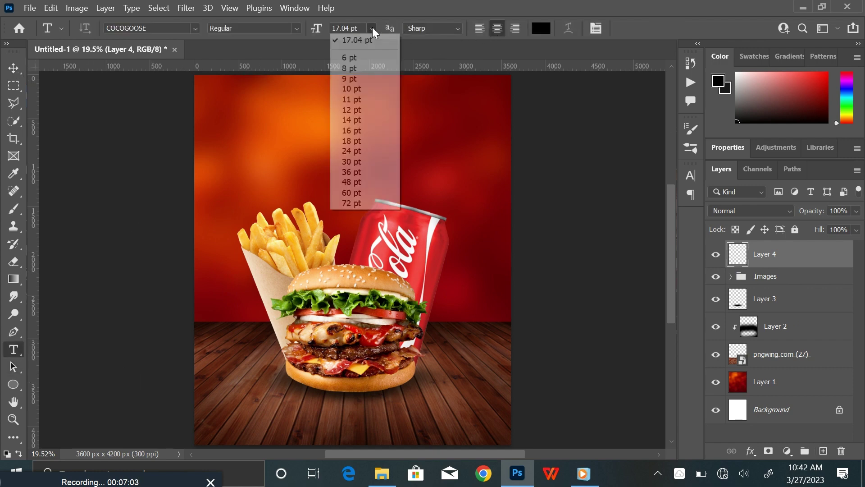
pyautogui.click(360, 149)
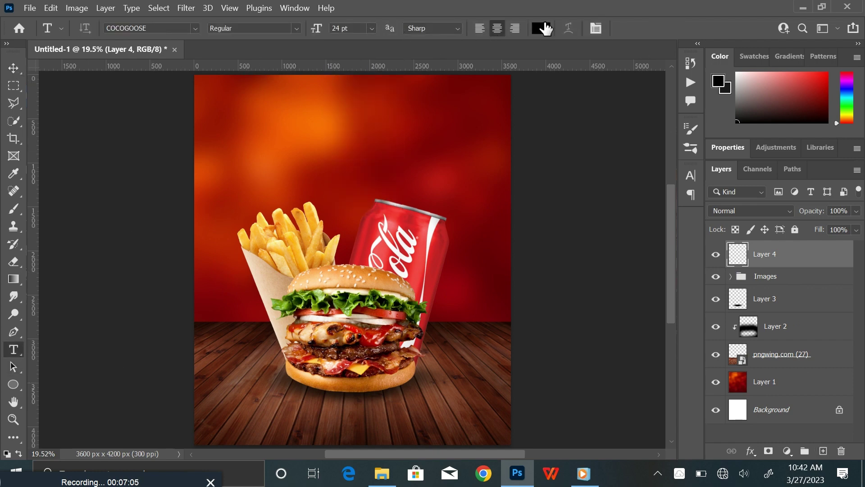
pyautogui.click(539, 31)
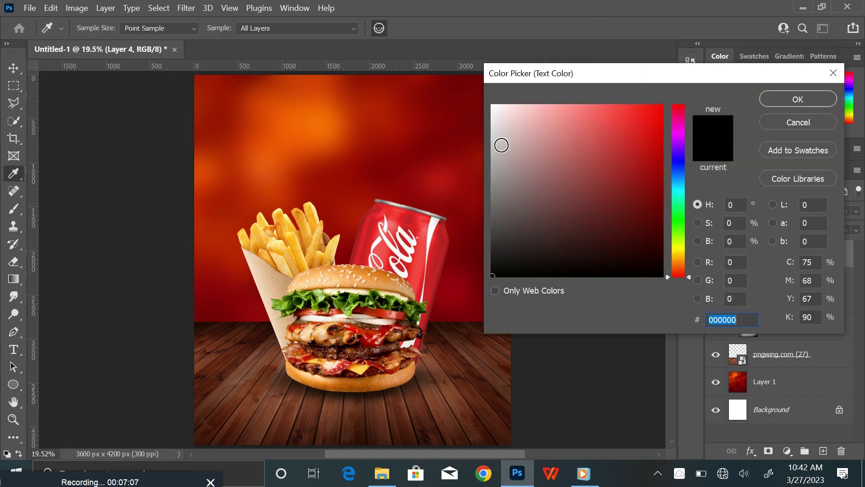
pyautogui.write('ffffff')
pyautogui.click(801, 103)
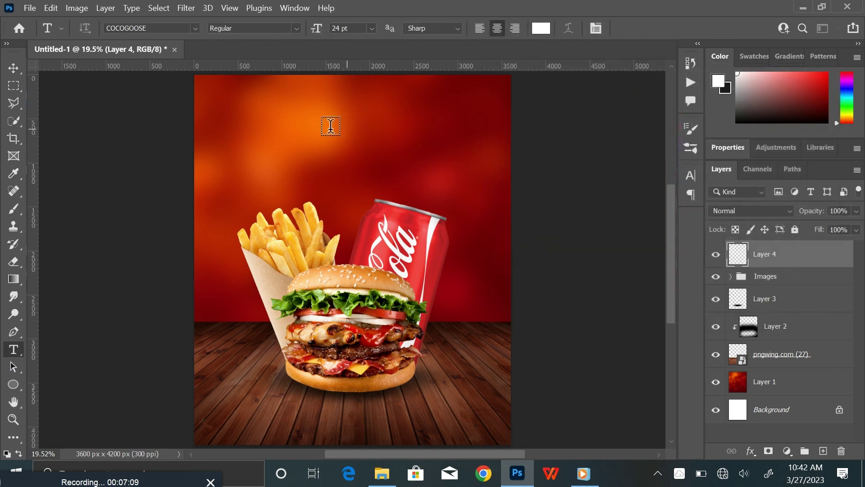
# Type 'Super Delicious' near the top, enlarge it to about 144% and move it toward the centre
pyautogui.click(271, 100)
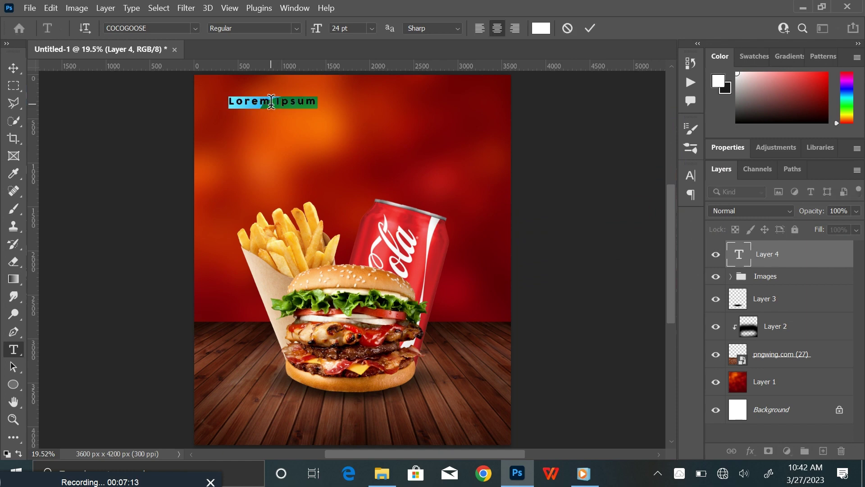
pyautogui.press('BackSpace')
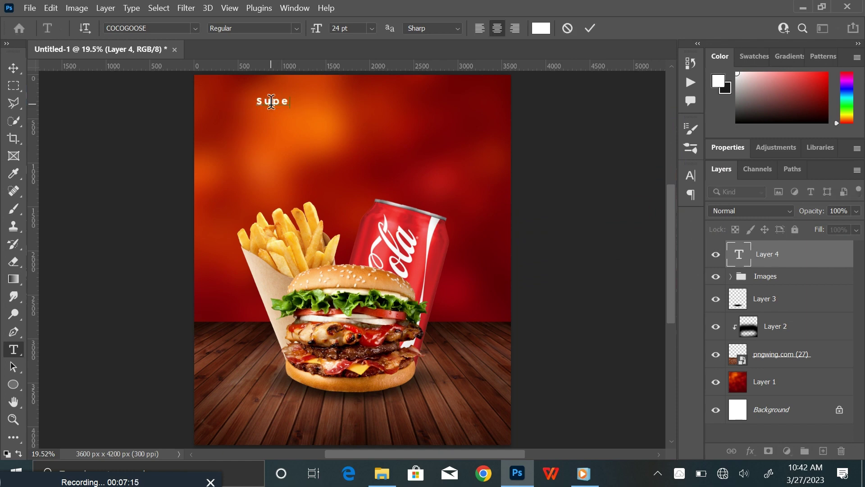
pyautogui.write('Super Deliciou')
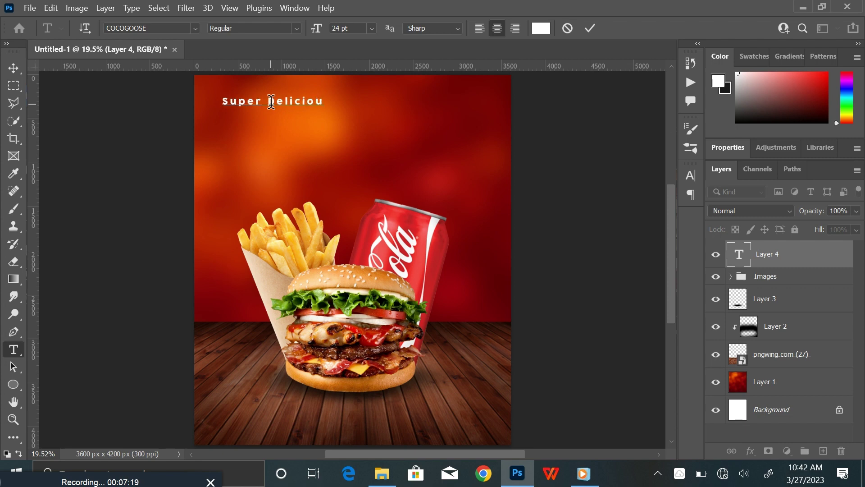
pyautogui.write('s')
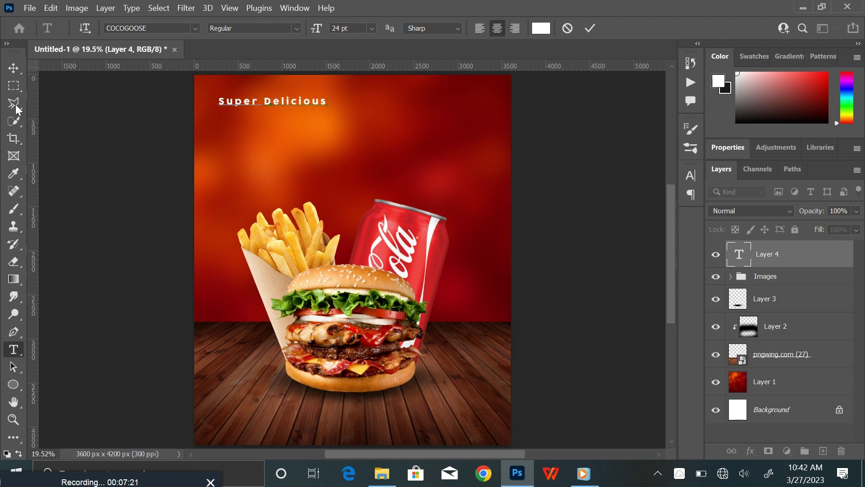
pyautogui.click(13, 66)
pyautogui.hotkey('ctrl', 't')
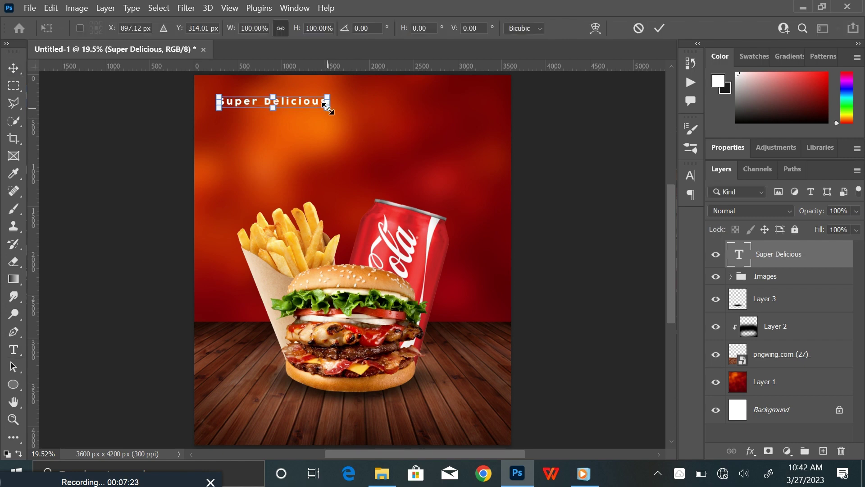
pyautogui.moveTo(339, 115); pyautogui.dragTo(387, 118)
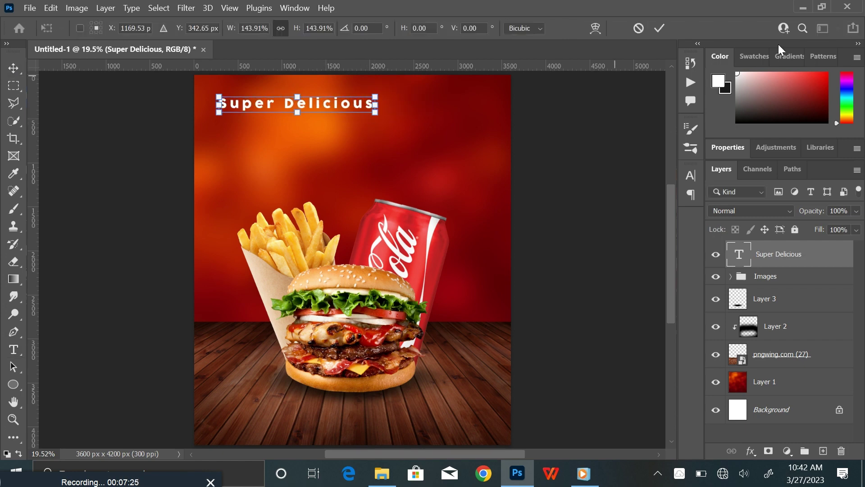
pyautogui.click(661, 28)
pyautogui.moveTo(336, 101); pyautogui.dragTo(379, 94)
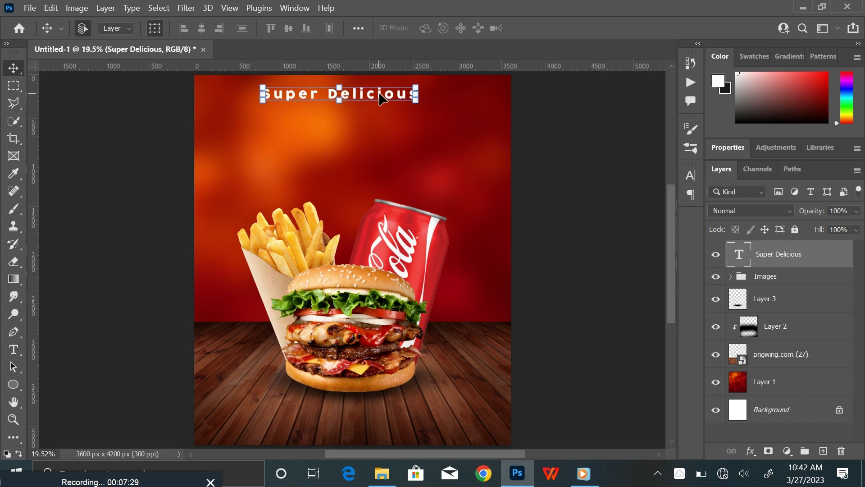
# Switch the headline to the Fontjek font, enlarge it by about a third and nudge it right
pyautogui.doubleClick(379, 94)
pyautogui.click(167, 28)
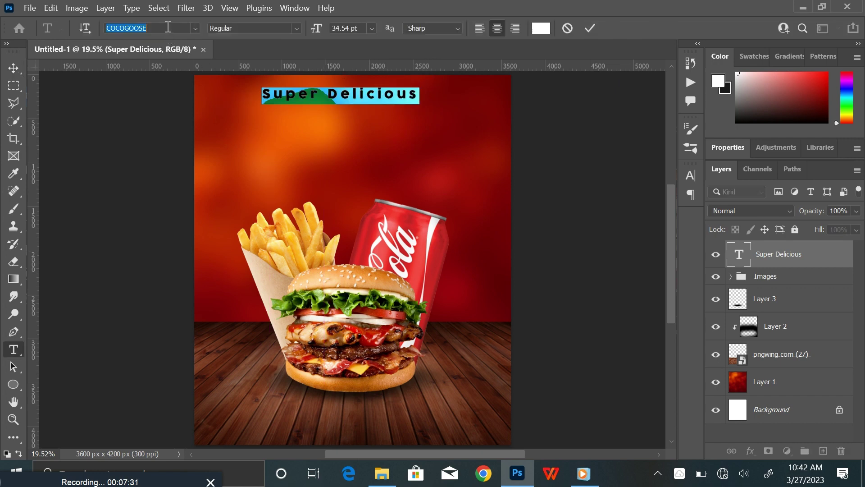
pyautogui.write('fon')
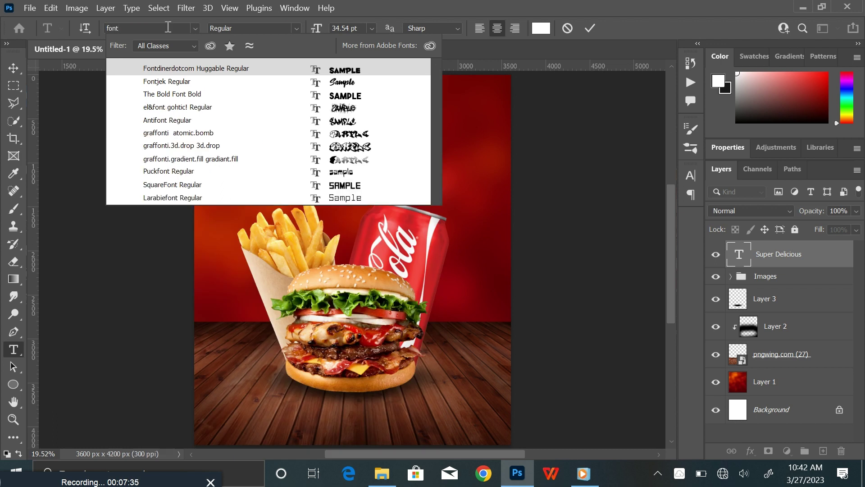
pyautogui.write('t')
pyautogui.click(210, 82)
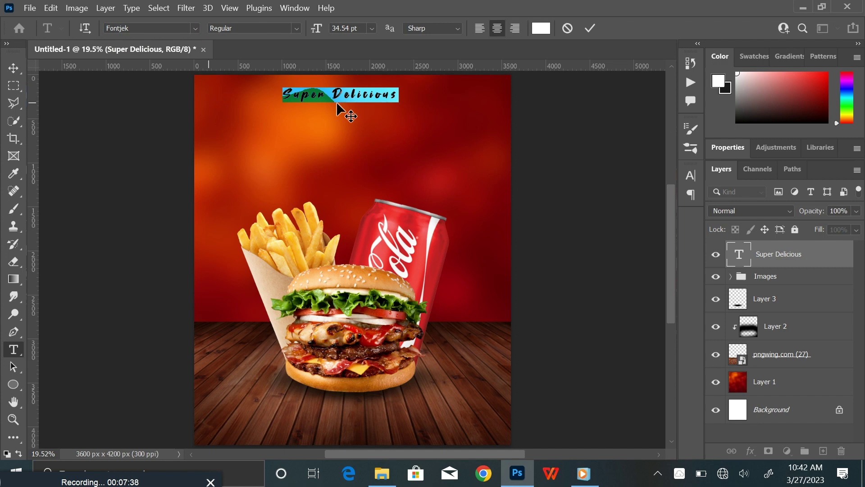
pyautogui.click(590, 27)
pyautogui.hotkey('ctrl', 't')
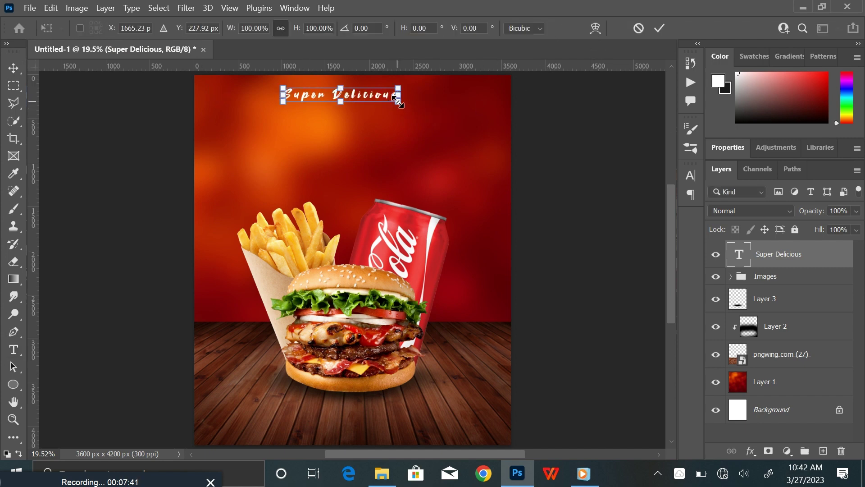
pyautogui.moveTo(396, 100); pyautogui.dragTo(415, 110)
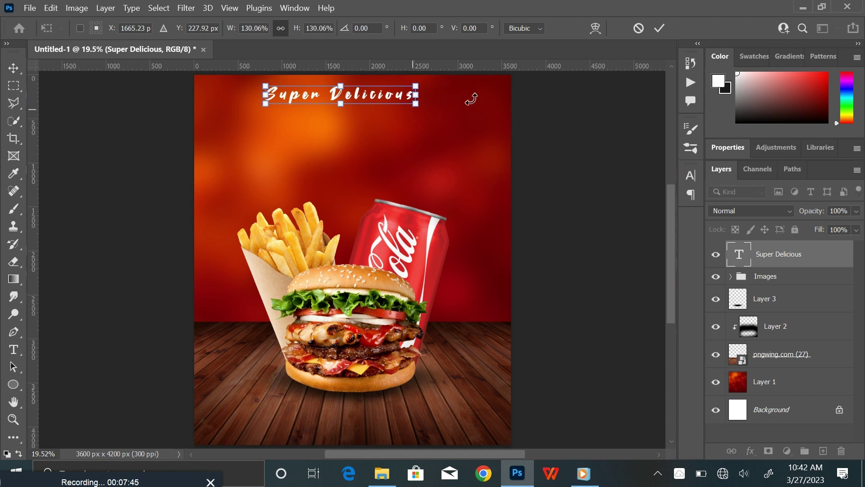
pyautogui.click(658, 28)
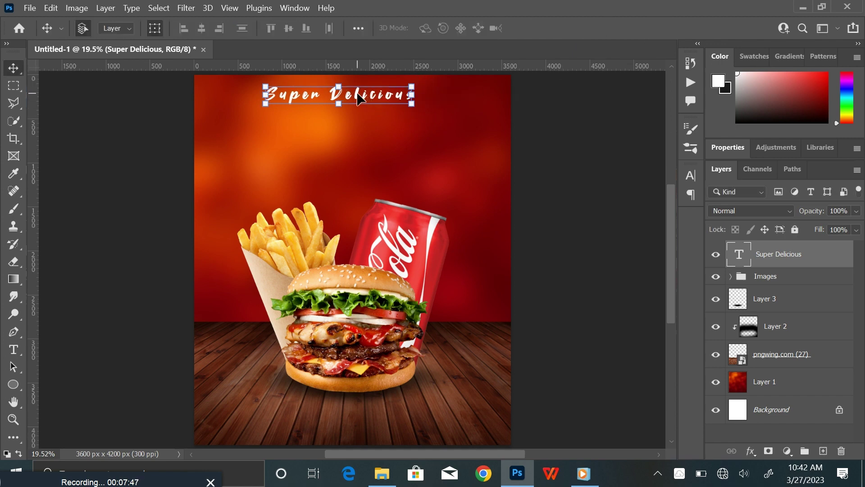
pyautogui.moveTo(359, 98); pyautogui.dragTo(363, 94)
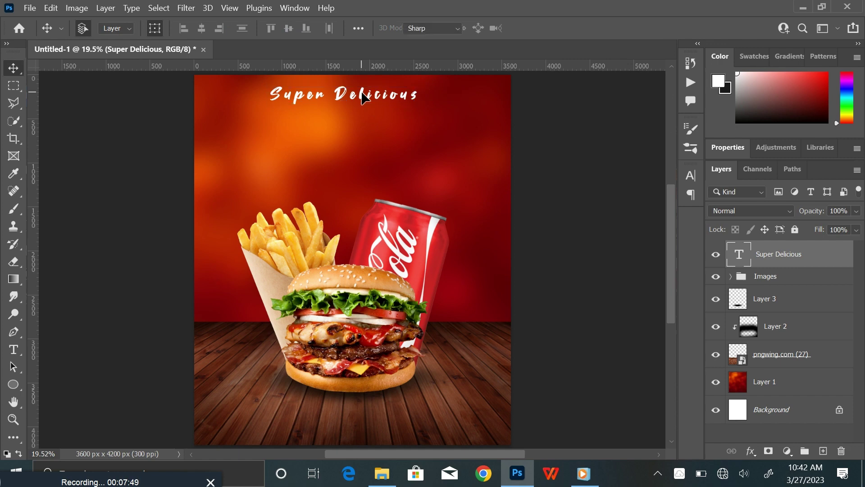
# Tighten the headline's line spacing and recolour it golden yellow (#ffc705)
pyautogui.doubleClick(363, 94)
pyautogui.click(689, 179)
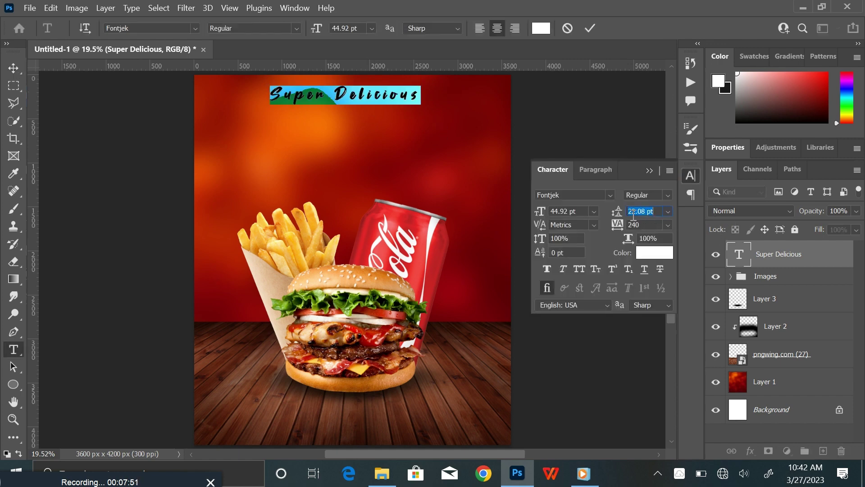
pyautogui.moveTo(623, 217); pyautogui.dragTo(621, 231)
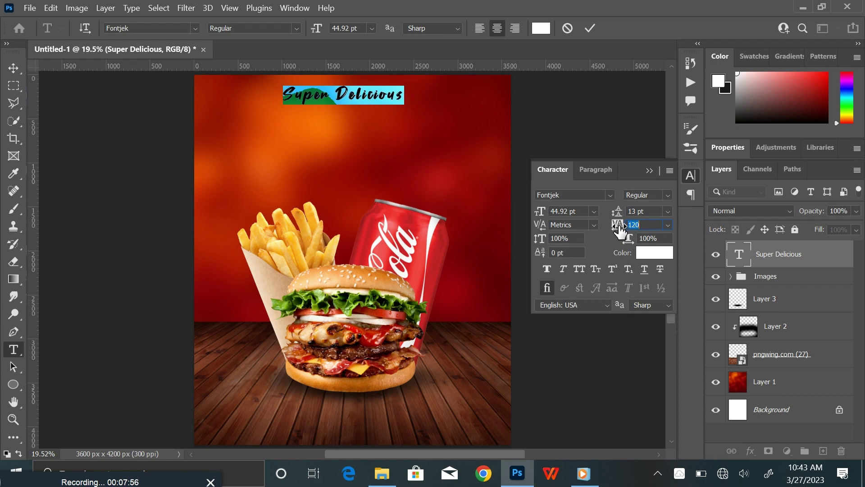
pyautogui.click(652, 170)
pyautogui.click(547, 32)
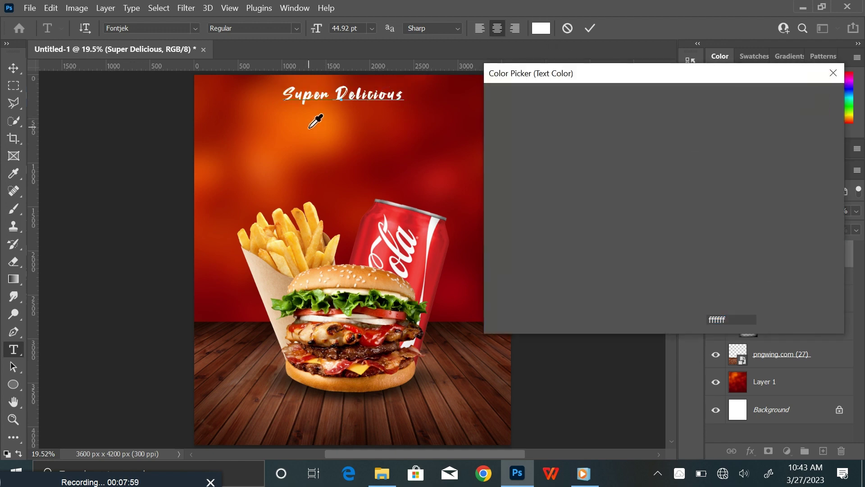
pyautogui.click(309, 127)
pyautogui.moveTo(677, 262); pyautogui.dragTo(677, 254)
pyautogui.click(661, 106)
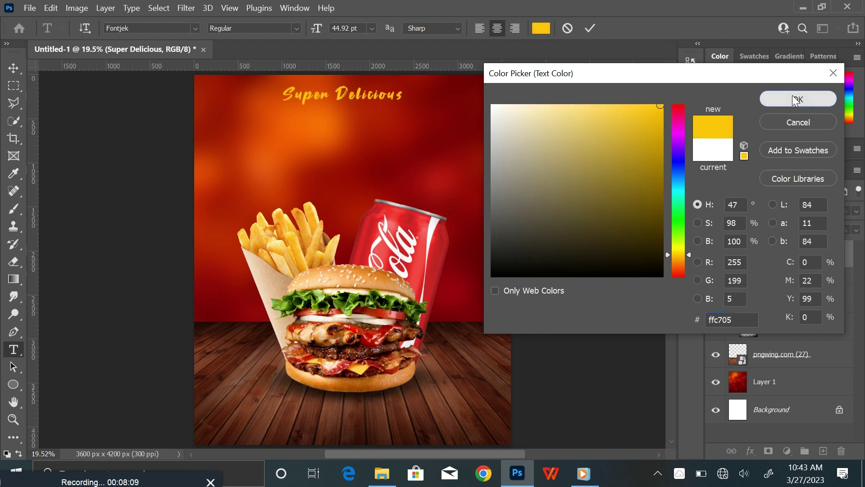
pyautogui.click(798, 98)
pyautogui.click(589, 28)
# Centre the Super Delicious headline horizontally on the flyer
pyautogui.press('v')
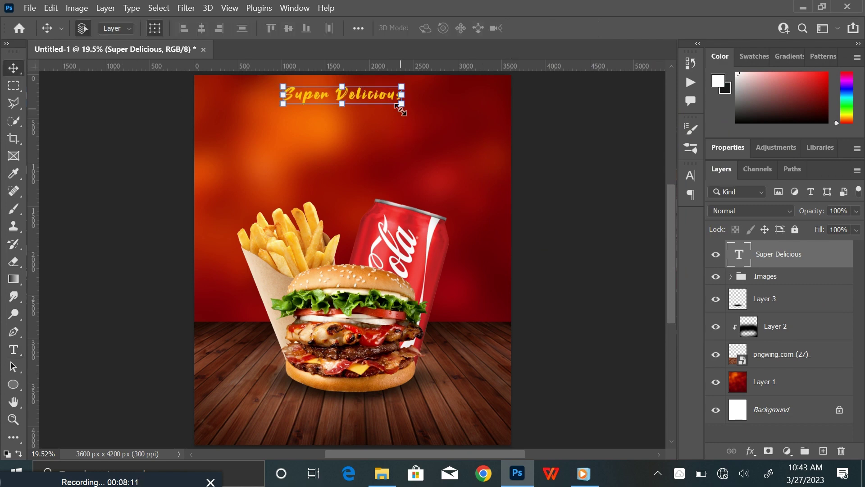
pyautogui.moveTo(400, 105)
pyautogui.mouseDown()
pyautogui.moveTo(411, 110)
pyautogui.moveTo(402, 111)
pyautogui.mouseUp()
pyautogui.moveTo(358, 88); pyautogui.dragTo(368, 90)
pyautogui.click(658, 28)
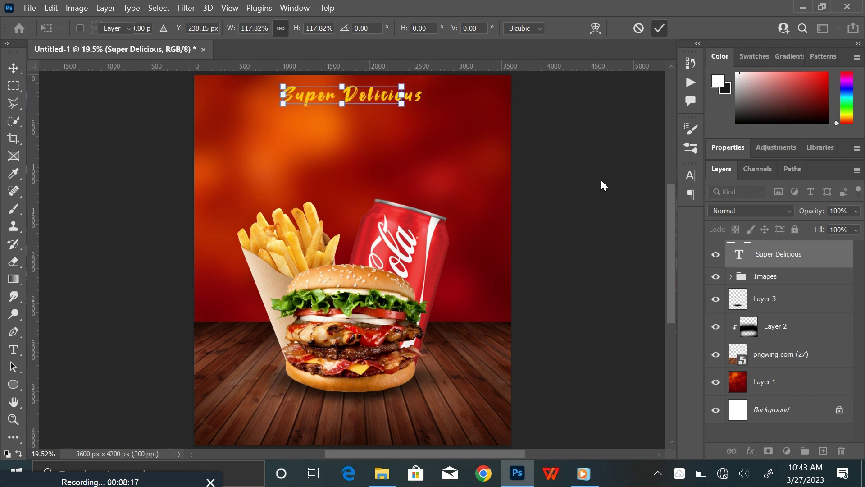
# Duplicate the headline just below it and retype the copy as white (#ffffff) 'BURGER'
pyautogui.hotkey('ctrl', 'j')
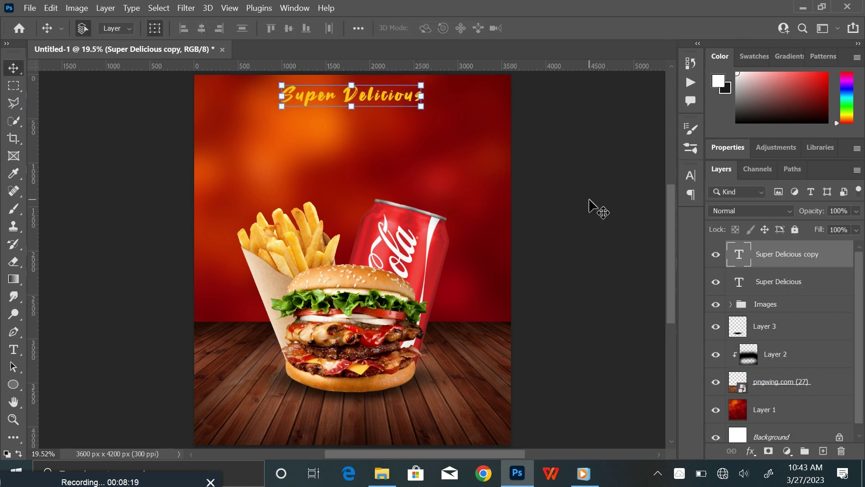
pyautogui.moveTo(367, 101); pyautogui.dragTo(369, 113)
pyautogui.doubleClick(369, 110)
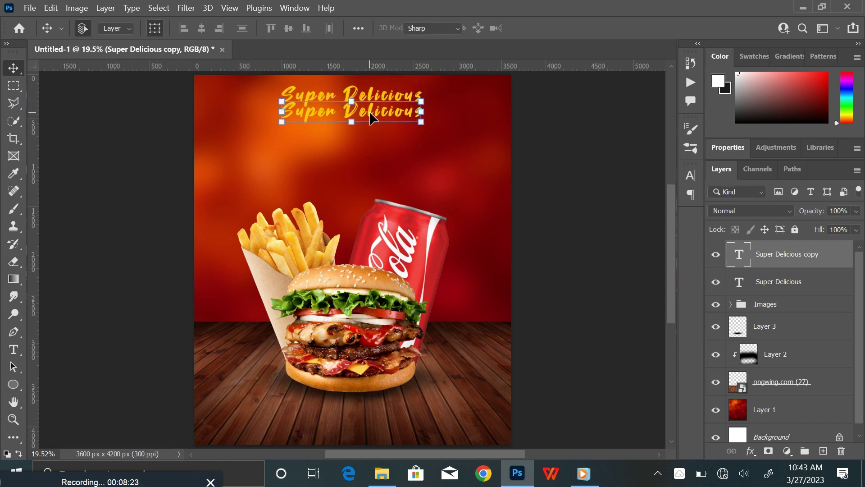
pyautogui.write('BURGER')
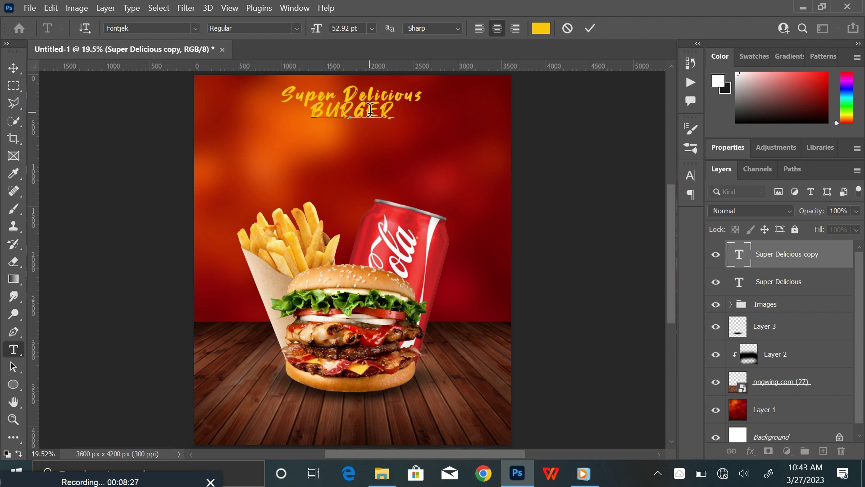
pyautogui.hotkey('shift', 'Left')
pyautogui.hotkey('shift', 'Left')
pyautogui.hotkey('shift', 'Left')
pyautogui.hotkey('shift', 'Left')
pyautogui.hotkey('shift', 'Left')
pyautogui.hotkey('shift', 'Left')
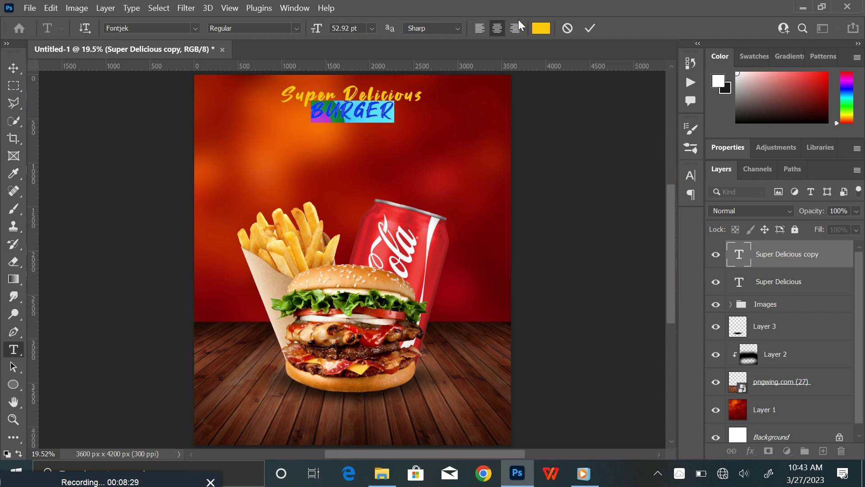
pyautogui.click(540, 28)
pyautogui.write('ffffff')
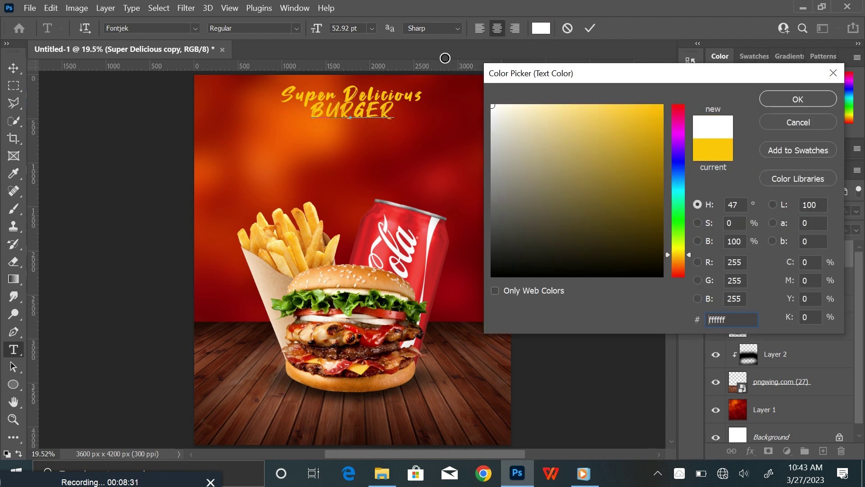
pyautogui.click(798, 99)
pyautogui.click(13, 68)
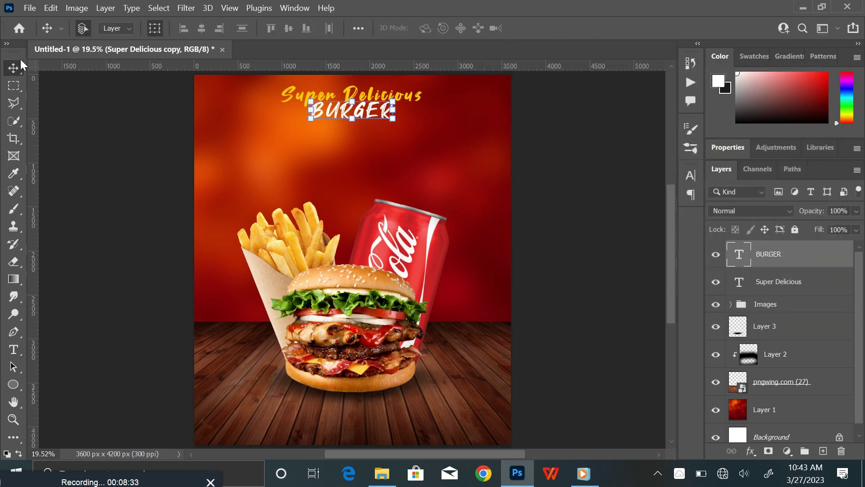
# Scale BURGER to about 212%, seat it under Super Delicious, and add empty Layer 4
pyautogui.moveTo(391, 119); pyautogui.dragTo(437, 149)
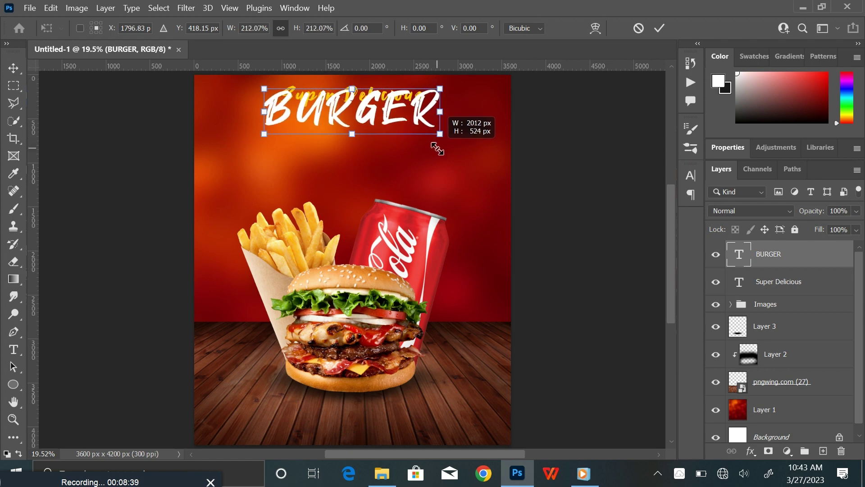
pyautogui.click(659, 28)
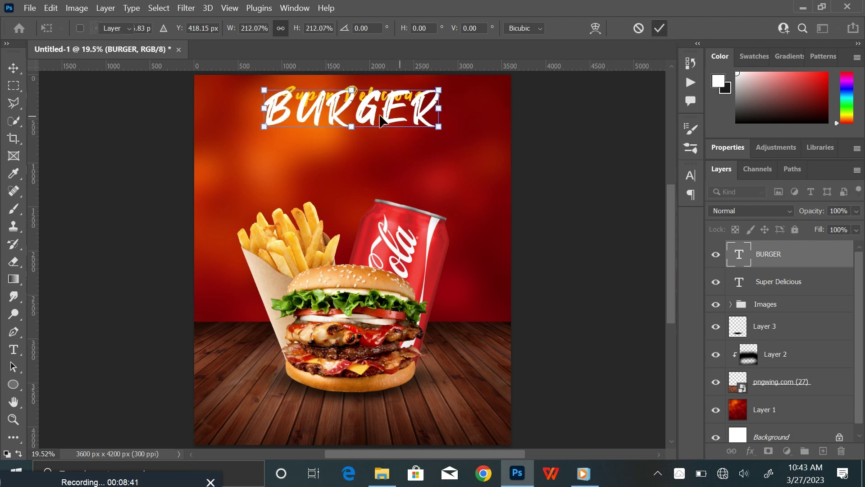
pyautogui.moveTo(388, 113); pyautogui.dragTo(385, 125)
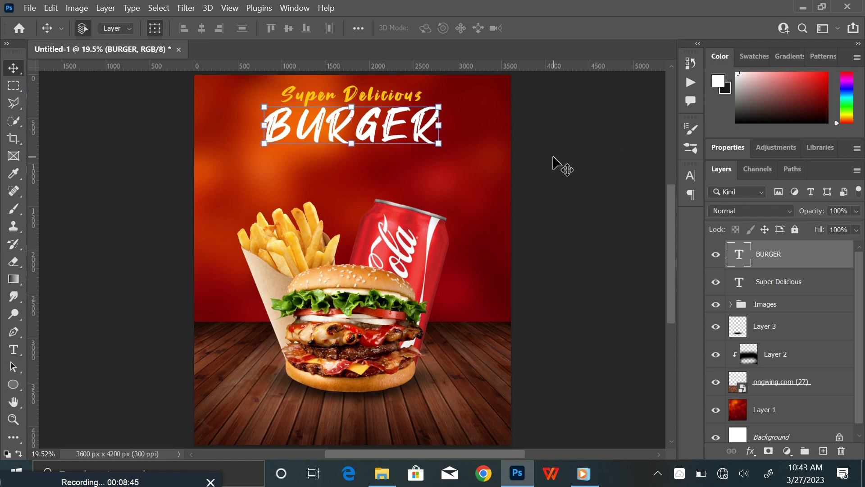
pyautogui.hotkey('shift', 'Up')
pyautogui.hotkey('shift', 'Up')
pyautogui.click(569, 156)
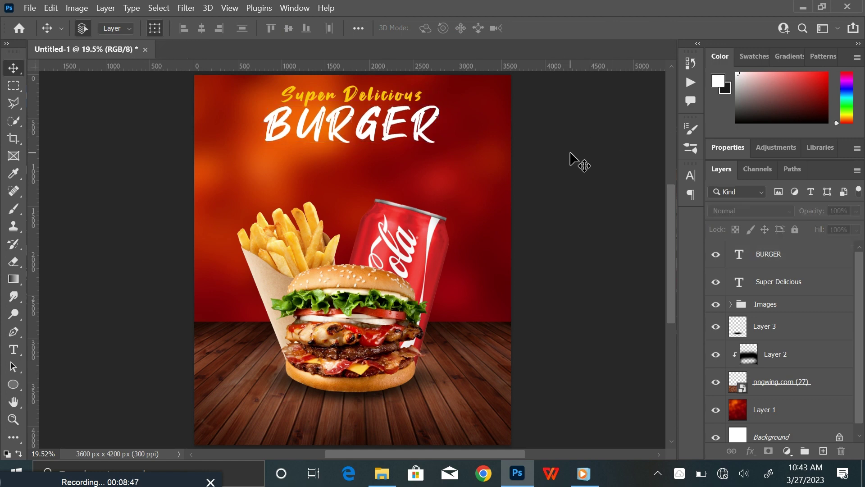
pyautogui.click(819, 265)
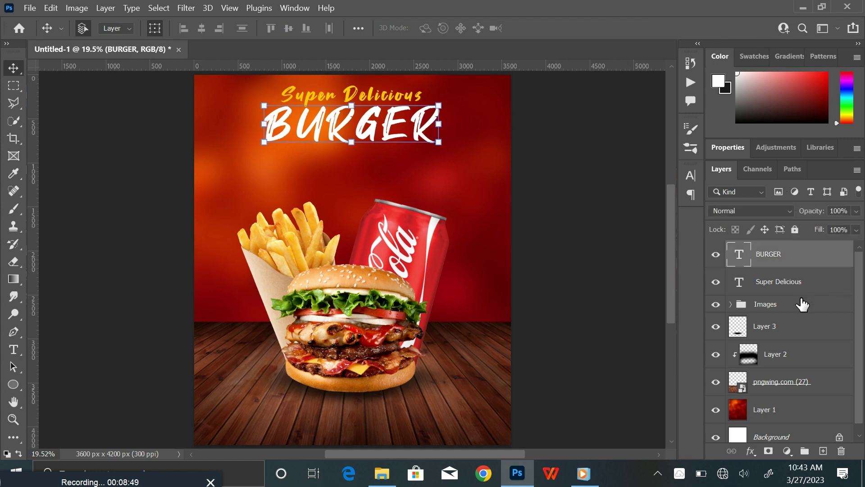
pyautogui.click(823, 451)
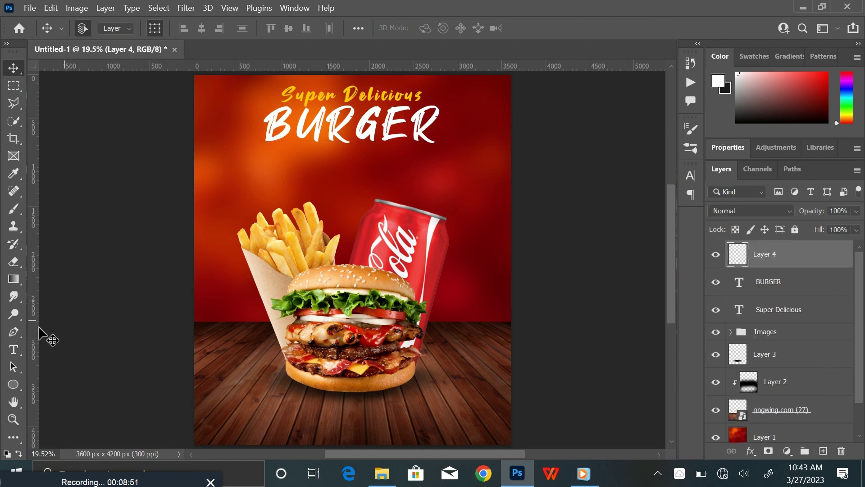
# Type 'SPECIAL OFFER' below BURGER and set it in the COCOGOOSE font
pyautogui.click(13, 351)
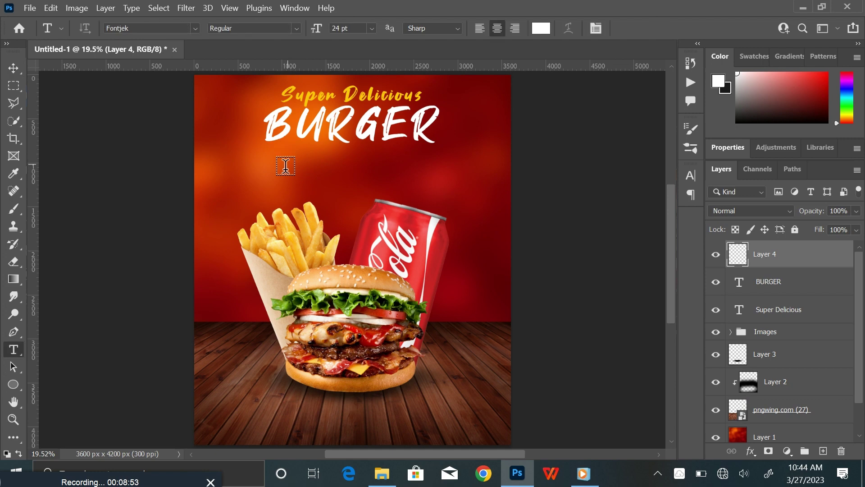
pyautogui.click(285, 161)
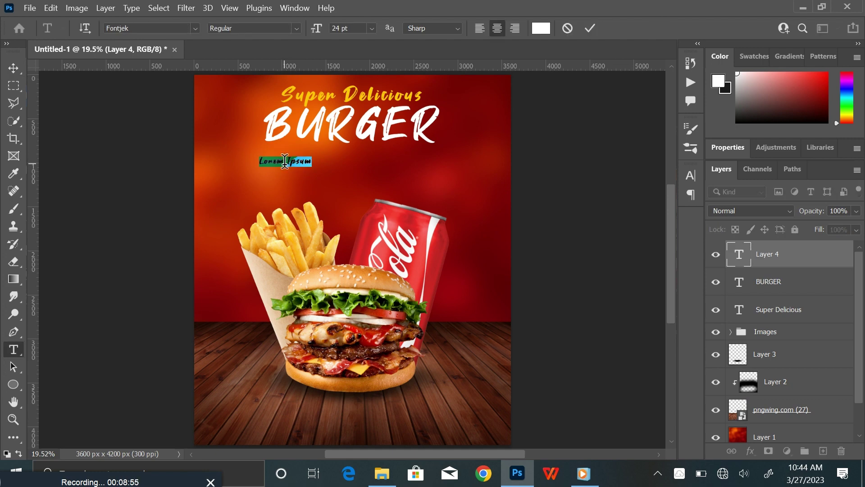
pyautogui.click(285, 161)
pyautogui.write('SPECIAL OFFER')
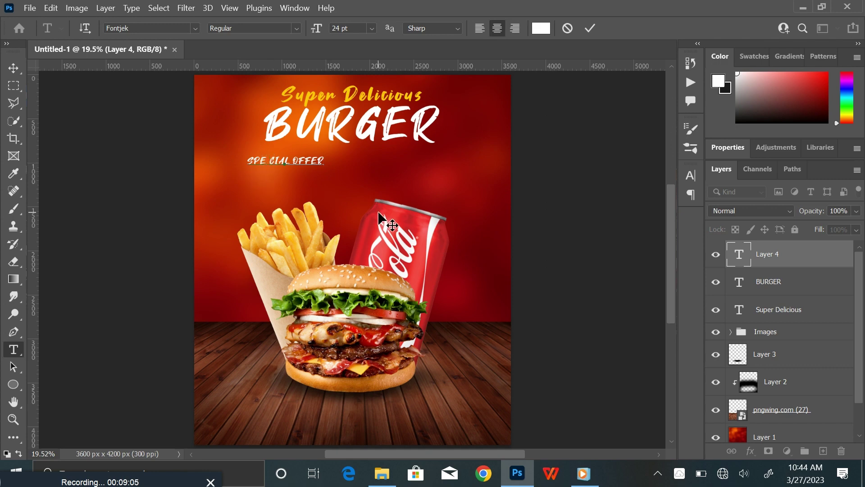
pyautogui.press('BackSpace')
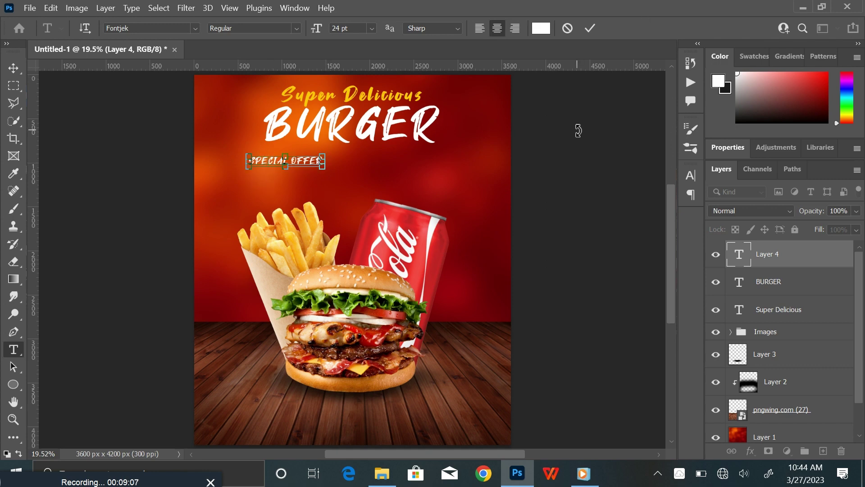
pyautogui.hotkey('ctrl', 'a')
pyautogui.click(194, 29)
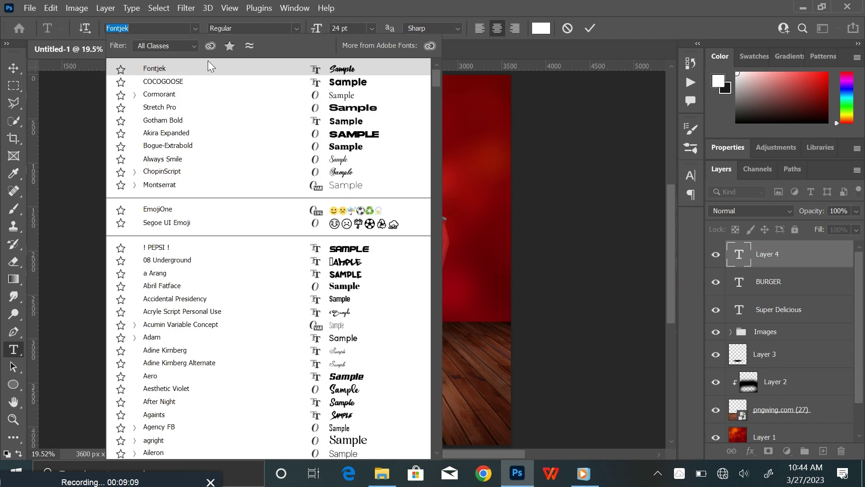
pyautogui.press('Down')
pyautogui.press('Down')
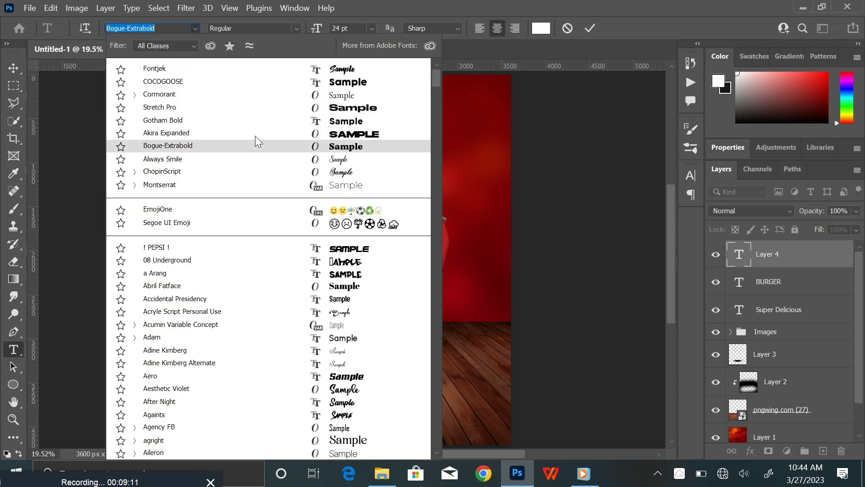
pyautogui.click(239, 77)
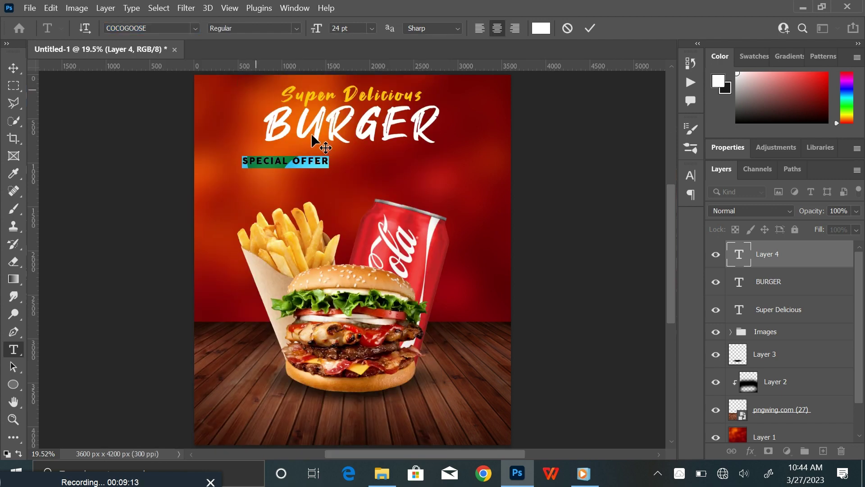
pyautogui.click(590, 28)
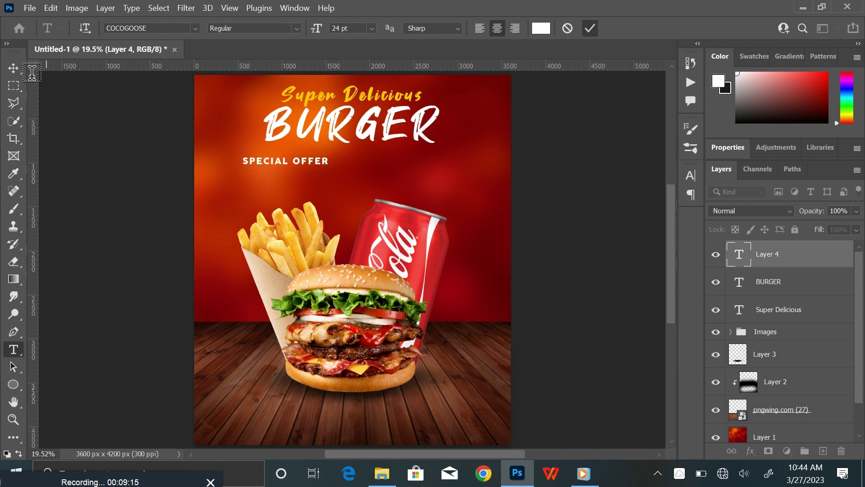
# Enlarge the SPECIAL OFFER text to about 133%
pyautogui.click(13, 67)
pyautogui.click(325, 162)
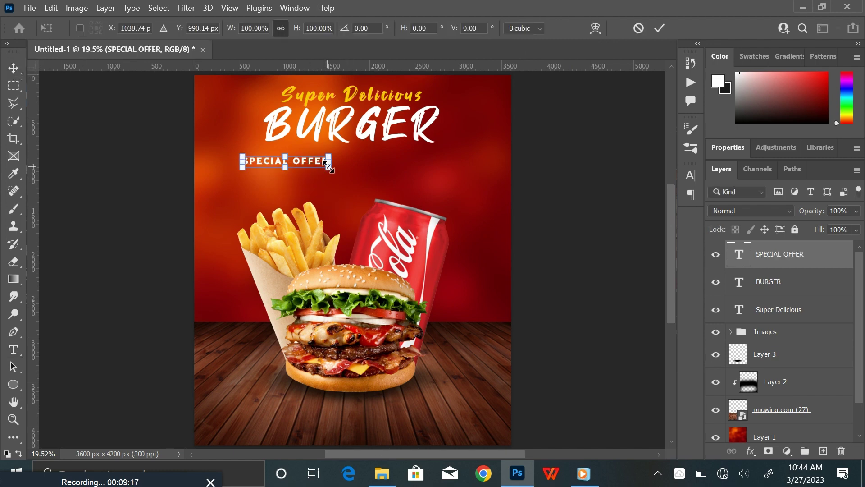
pyautogui.moveTo(327, 166); pyautogui.dragTo(391, 154)
pyautogui.click(661, 29)
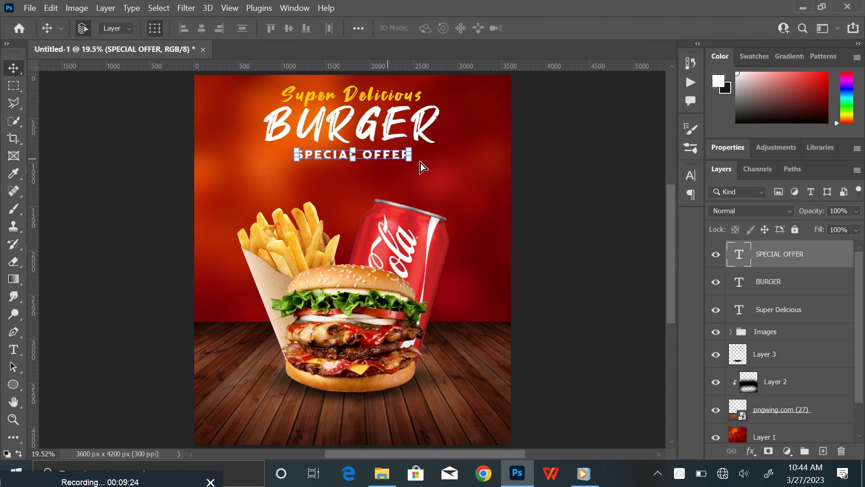
# Change SPECIAL OFFER to the Cormorant font and widen its line and letter spacing
pyautogui.doubleClick(379, 157)
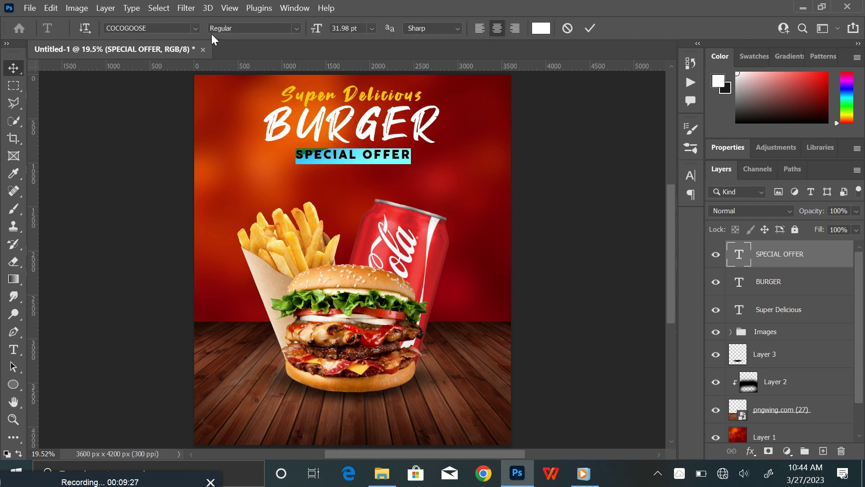
pyautogui.click(194, 27)
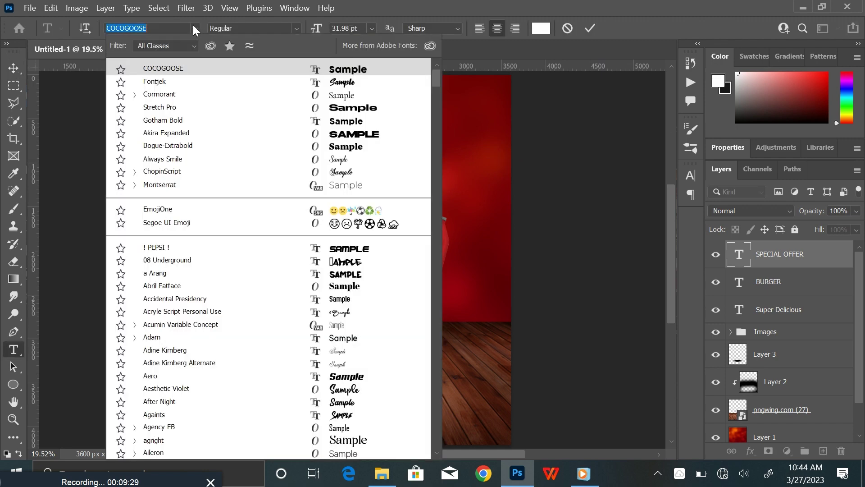
pyautogui.click(227, 97)
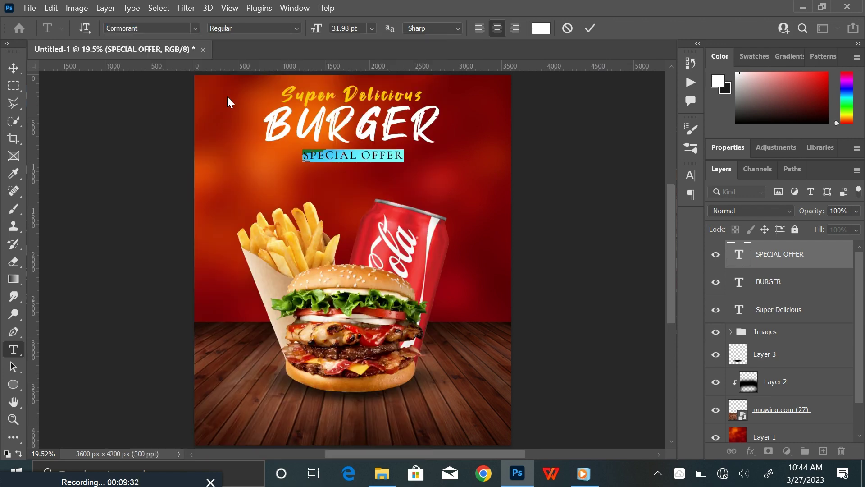
pyautogui.click(691, 176)
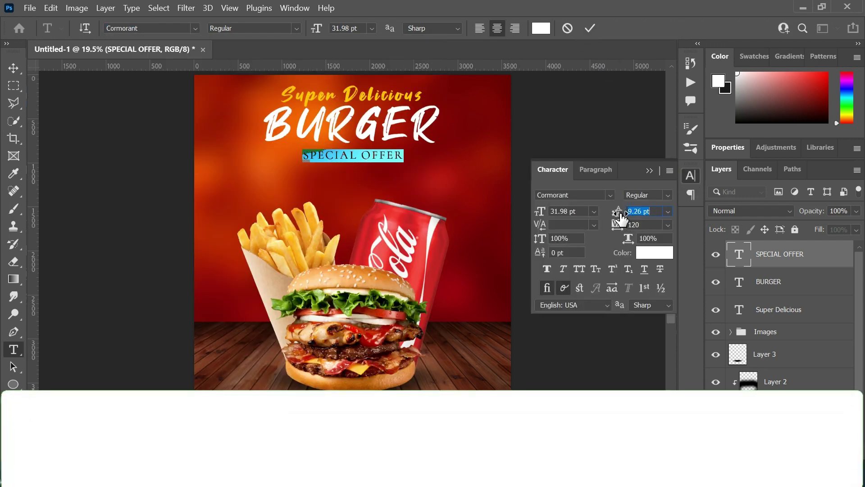
pyautogui.moveTo(620, 214); pyautogui.dragTo(629, 230)
pyautogui.click(649, 171)
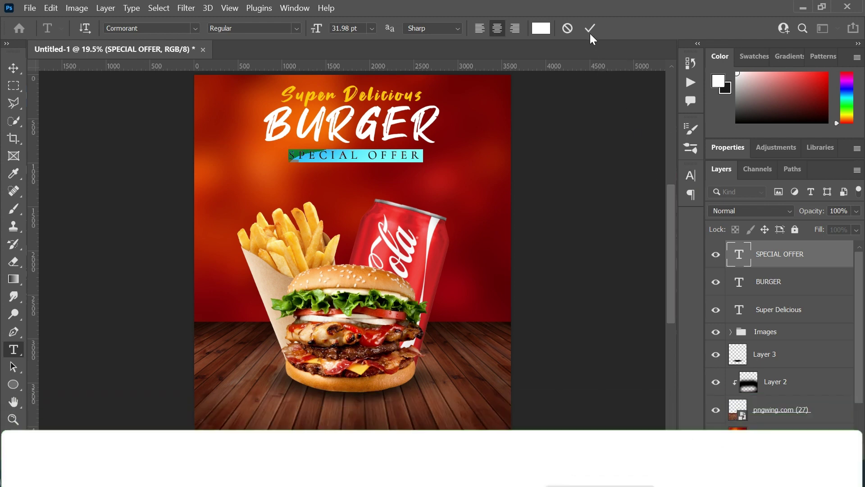
pyautogui.click(590, 33)
# Set the SPECIAL OFFER text to the Bold font style
pyautogui.press('v')
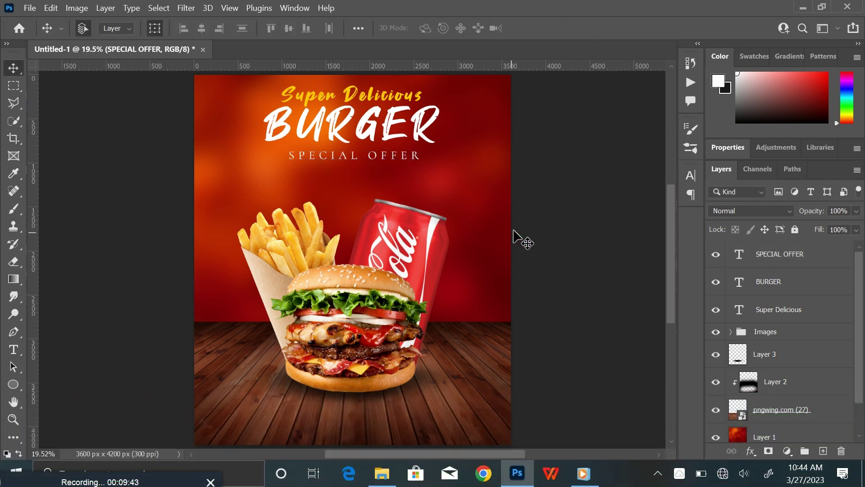
pyautogui.click(375, 155)
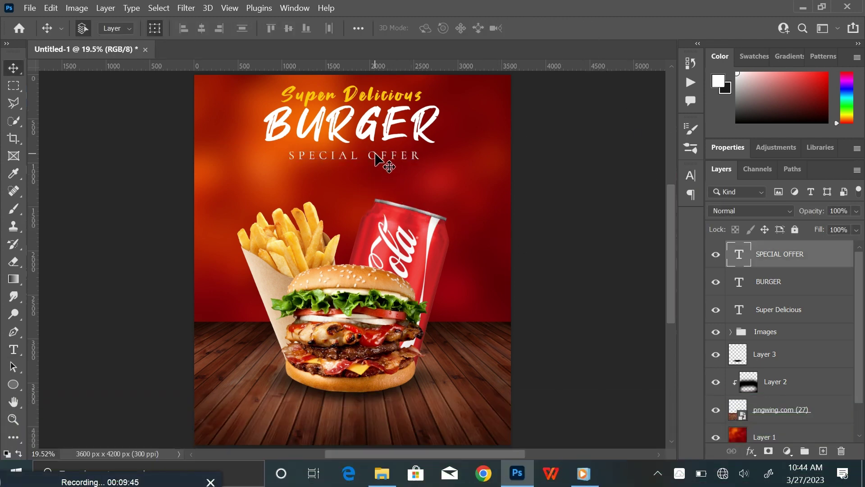
pyautogui.doubleClick(375, 156)
pyautogui.click(297, 28)
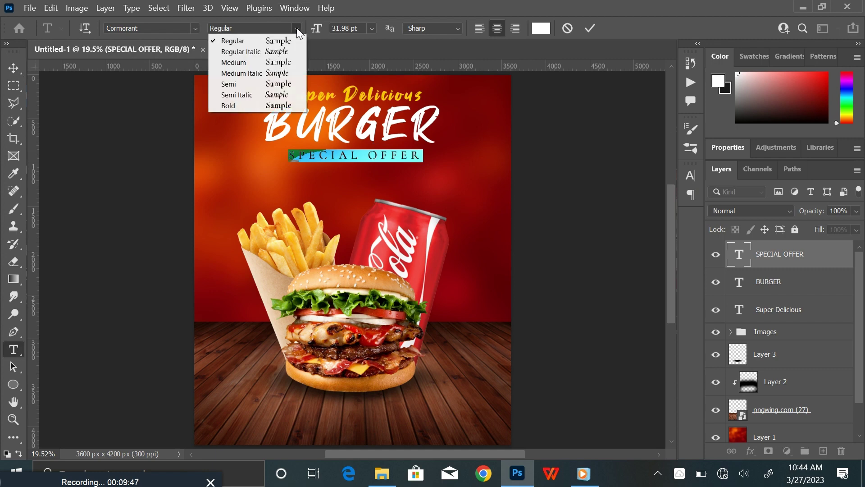
pyautogui.click(275, 105)
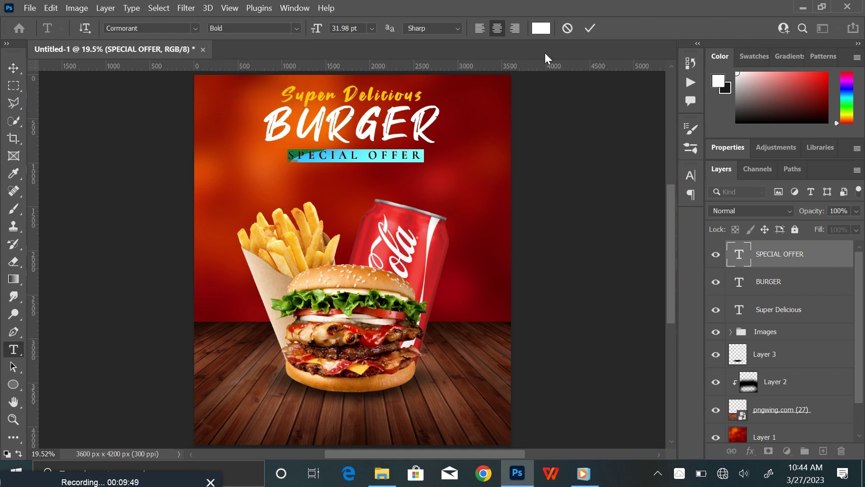
pyautogui.click(593, 28)
pyautogui.click(568, 153)
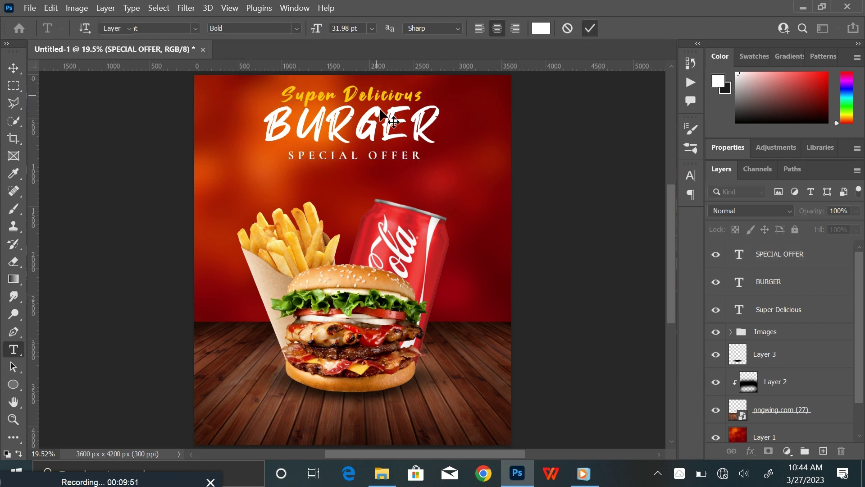
pyautogui.press('v')
pyautogui.click(374, 128)
# Enlarge the three headline texts together and move them down slightly
pyautogui.keyDown('shift'); pyautogui.click(808, 257); pyautogui.keyUp('shift')
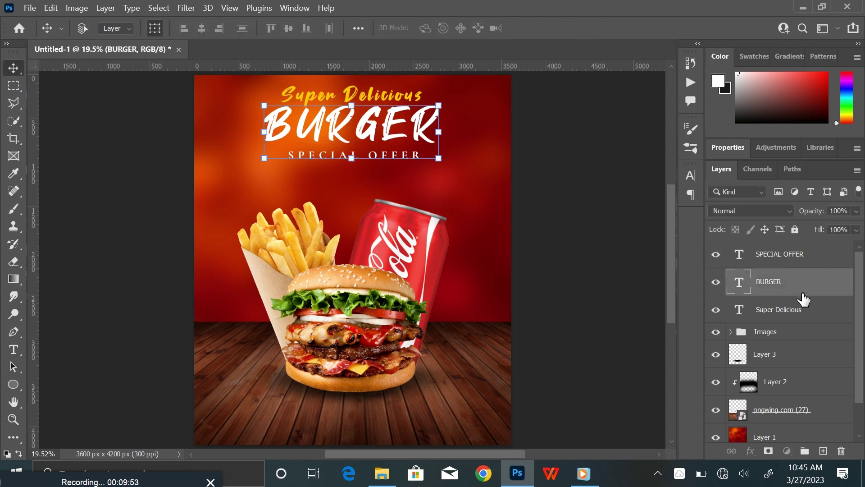
pyautogui.keyDown('shift'); pyautogui.click(810, 310); pyautogui.keyUp('shift')
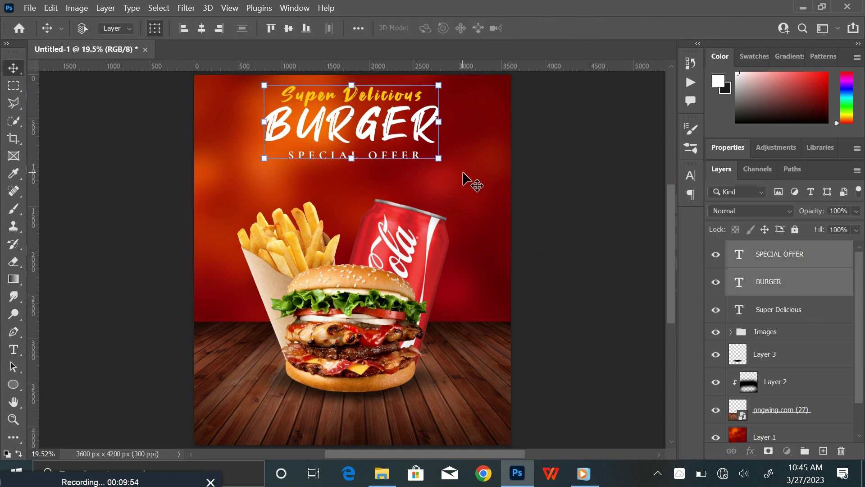
pyautogui.click(438, 159)
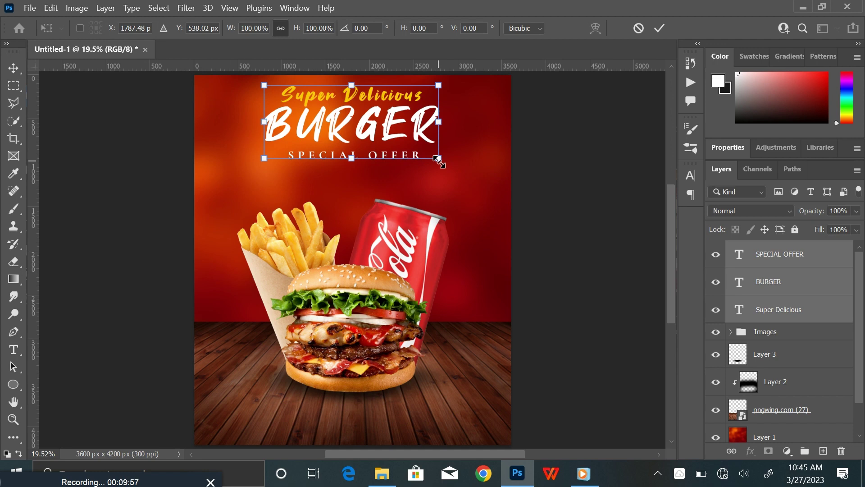
pyautogui.moveTo(439, 160); pyautogui.dragTo(455, 169)
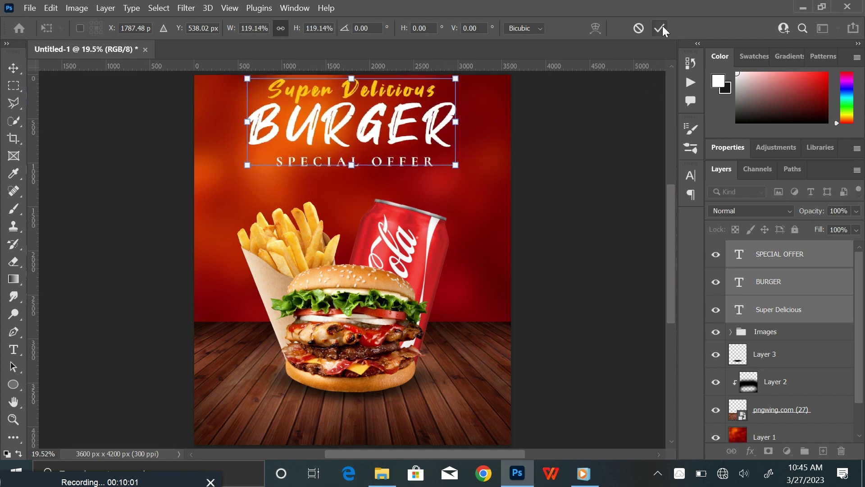
pyautogui.click(661, 28)
pyautogui.moveTo(370, 129); pyautogui.dragTo(372, 142)
# Create an empty Layer 4 directly above the SPECIAL OFFER text layer
pyautogui.click(586, 228)
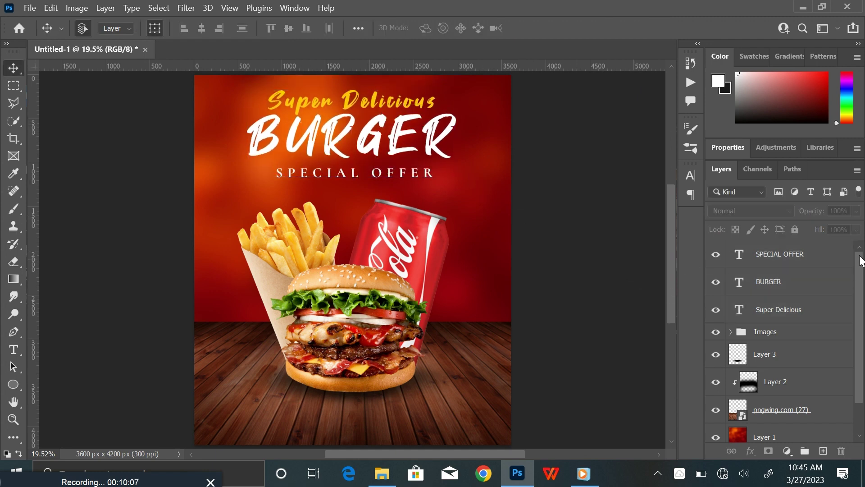
pyautogui.click(833, 264)
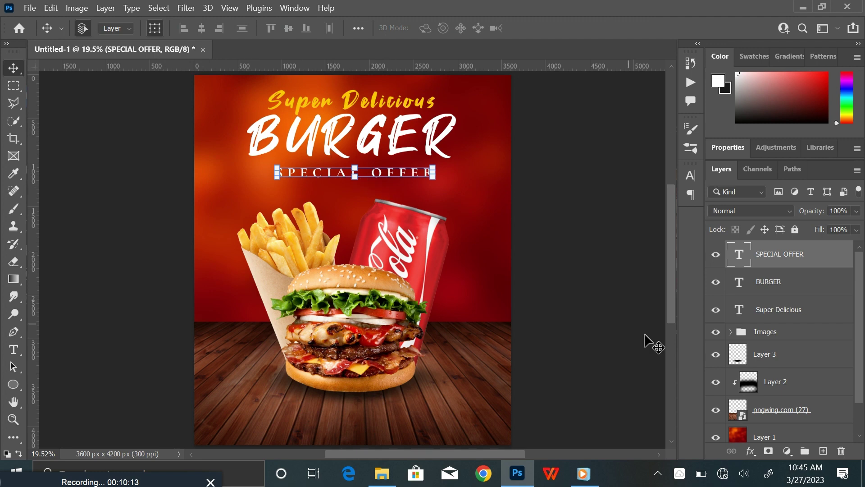
pyautogui.click(823, 451)
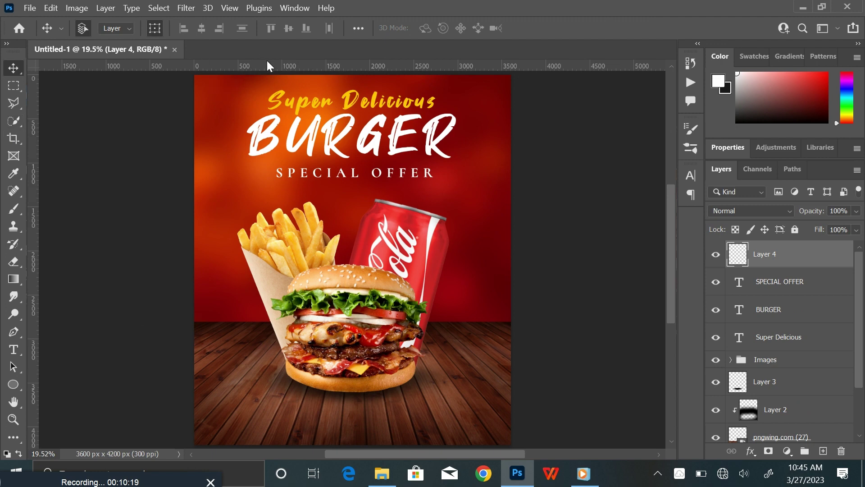
# Zoom in and place two horizontal guides around BURGER and three vertical guides near the left edge
pyautogui.hotkey('ctrl', '+')
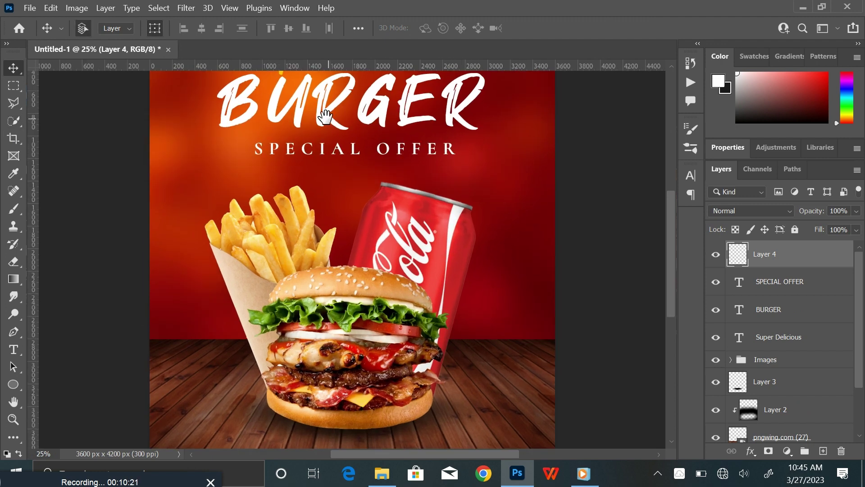
pyautogui.moveTo(325, 113); pyautogui.dragTo(366, 192)
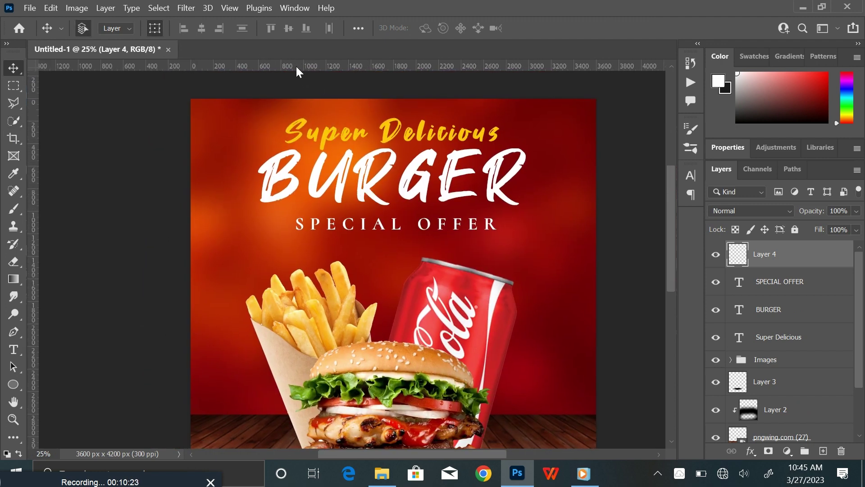
pyautogui.moveTo(296, 68); pyautogui.dragTo(301, 175)
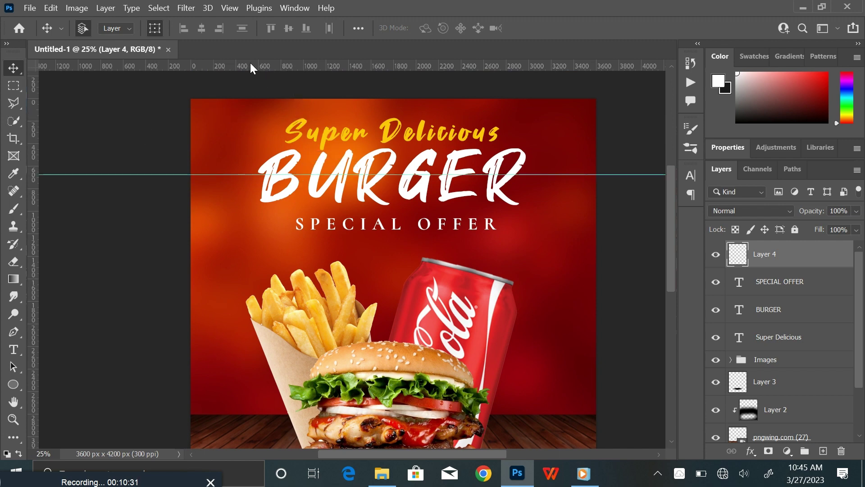
pyautogui.moveTo(253, 67); pyautogui.dragTo(262, 154)
pyautogui.moveTo(35, 145); pyautogui.dragTo(198, 146)
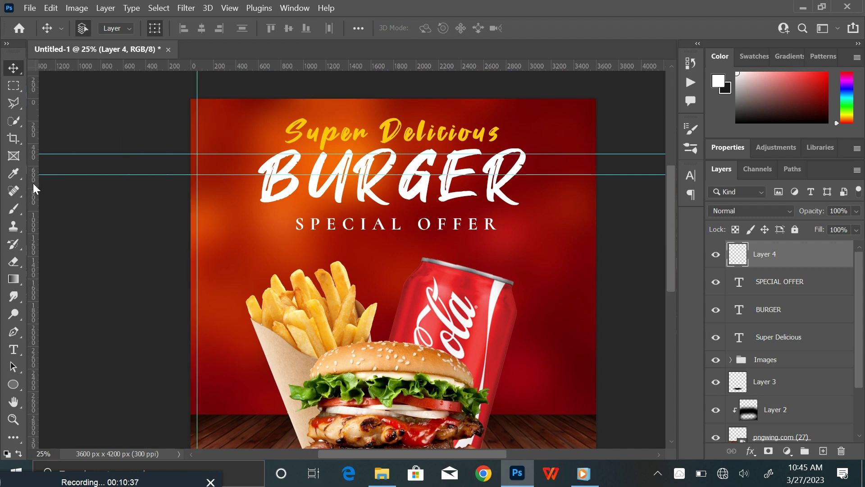
pyautogui.moveTo(35, 189); pyautogui.dragTo(252, 194)
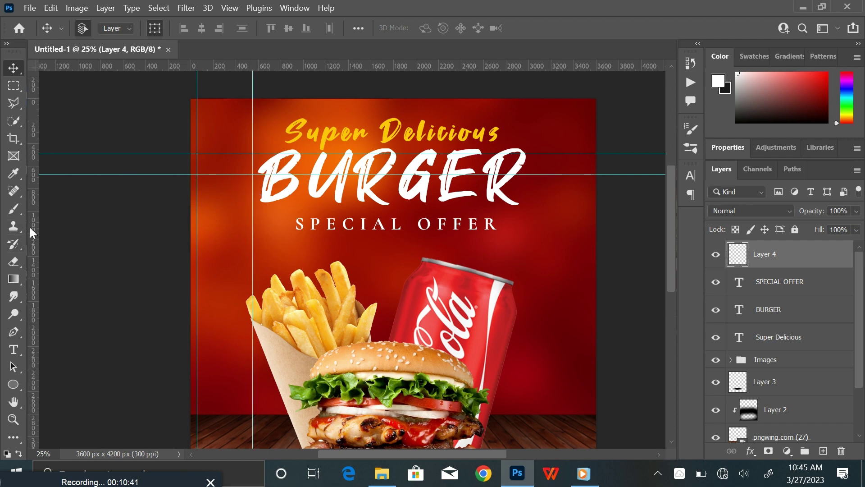
pyautogui.moveTo(34, 236); pyautogui.dragTo(225, 252)
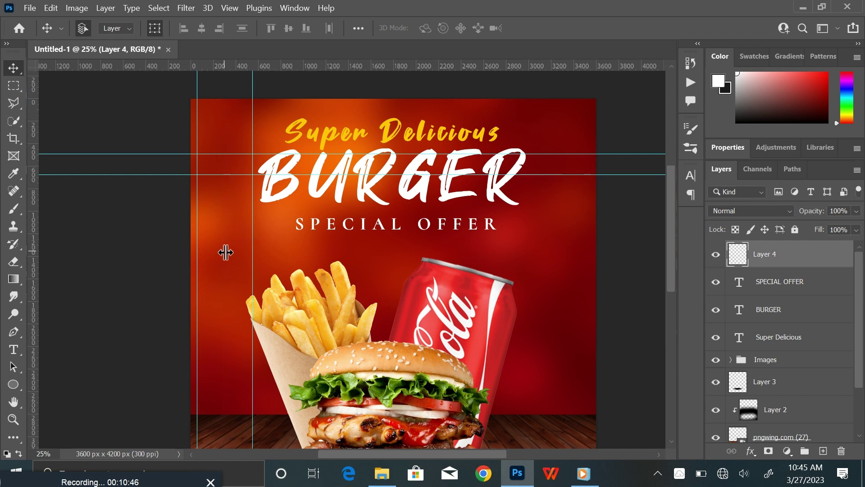
pyautogui.click(13, 332)
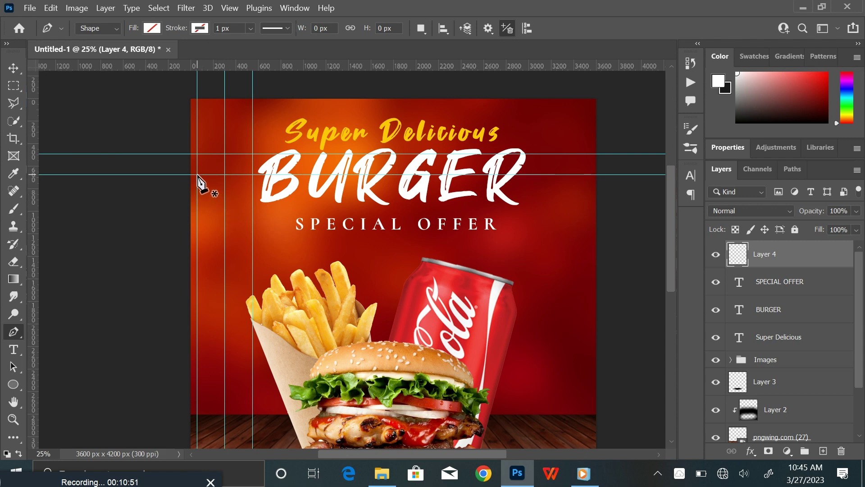
# Draw a five-point ribbon shape along the guide intersections with a yellow fill
pyautogui.click(197, 175)
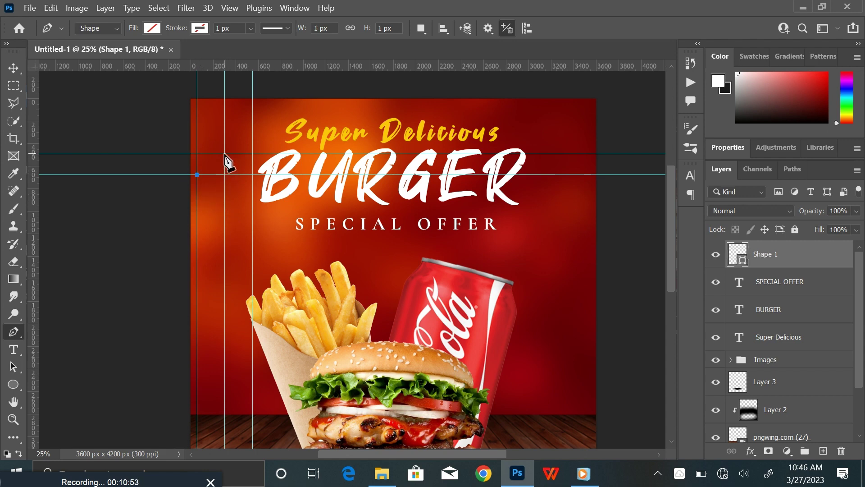
pyautogui.click(225, 154)
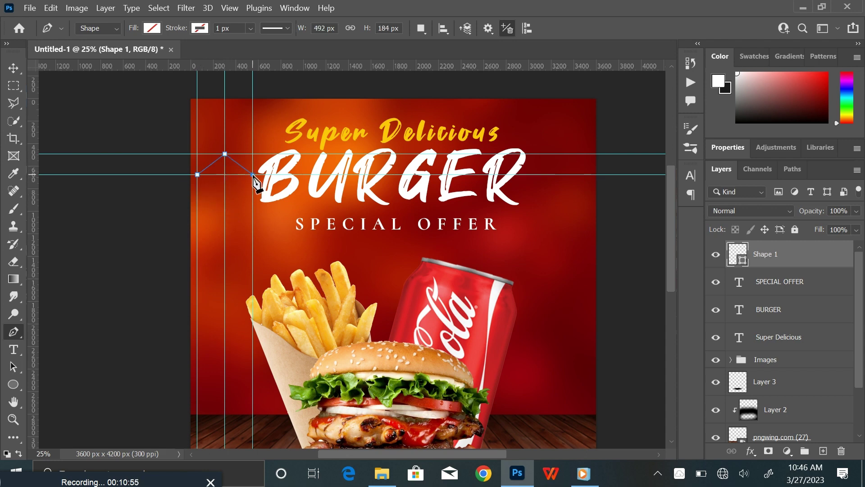
pyautogui.click(252, 99)
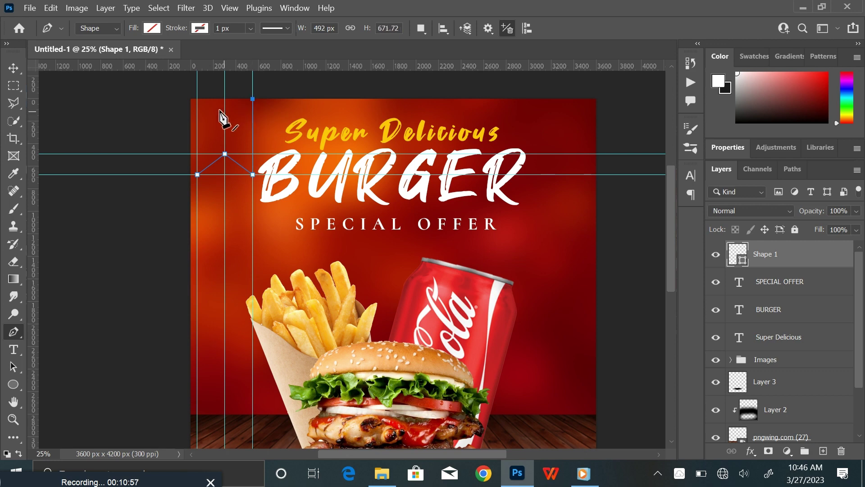
pyautogui.click(197, 98)
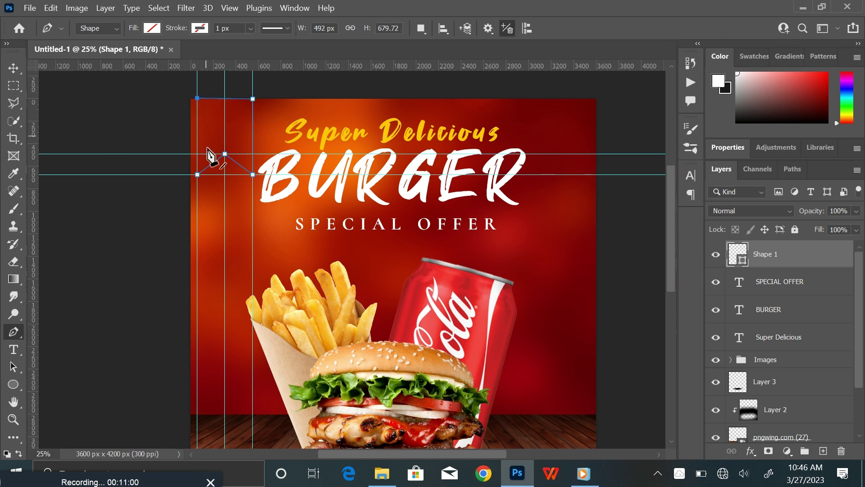
pyautogui.click(197, 175)
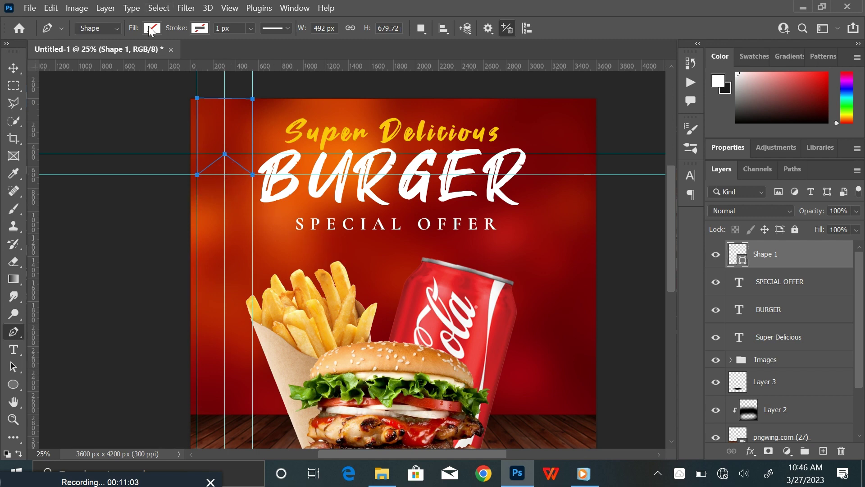
pyautogui.click(151, 29)
pyautogui.click(78, 99)
pyautogui.click(152, 28)
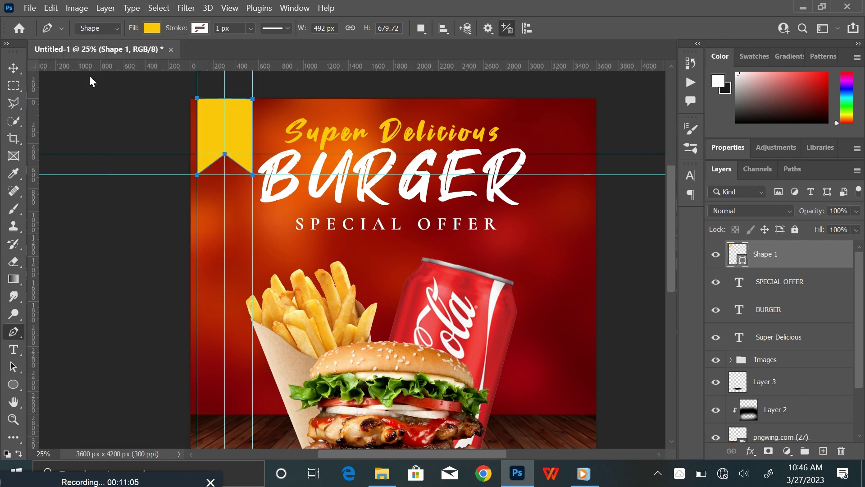
# Drag all the vertical and horizontal guides off the canvas
pyautogui.press('v')
pyautogui.click(100, 124)
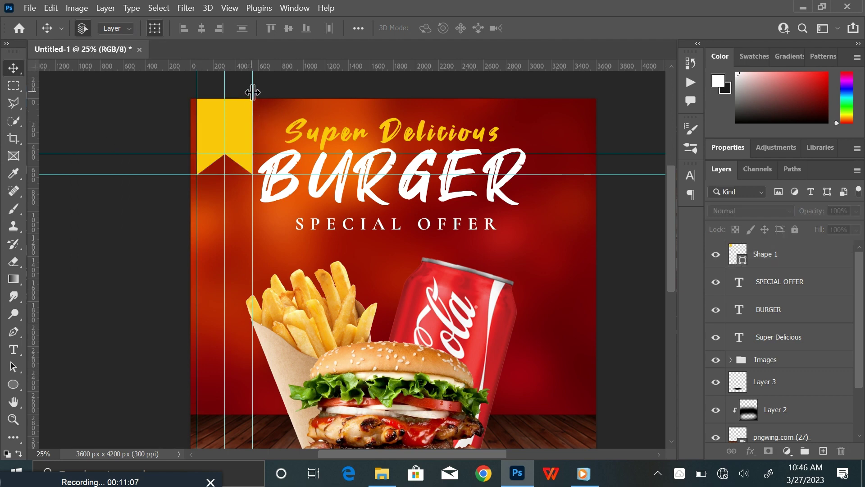
pyautogui.moveTo(253, 91); pyautogui.dragTo(32, 91)
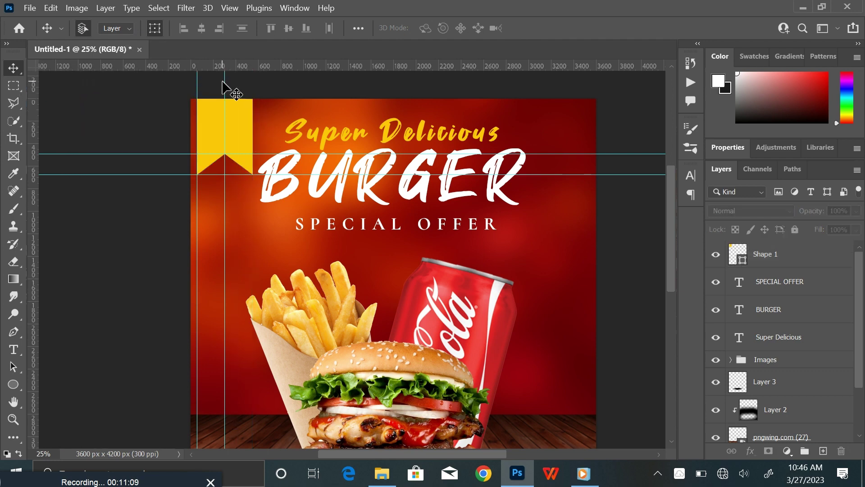
pyautogui.moveTo(224, 81); pyautogui.dragTo(33, 83)
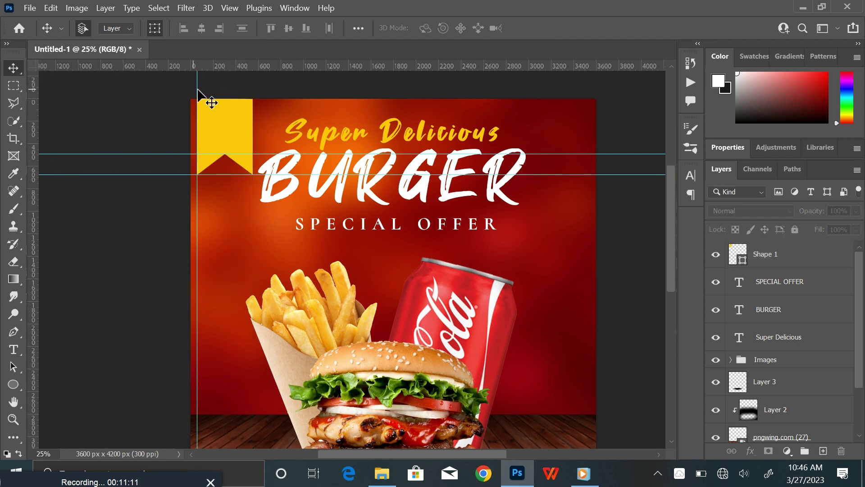
pyautogui.moveTo(199, 85); pyautogui.dragTo(27, 89)
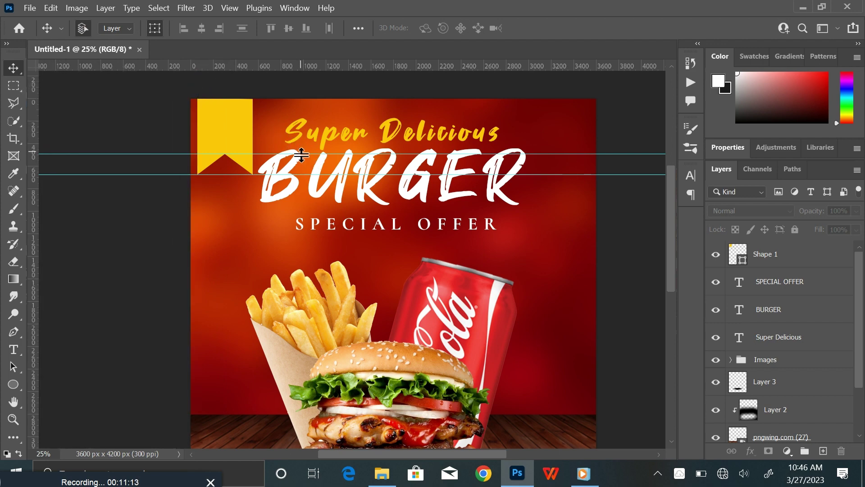
pyautogui.moveTo(301, 153); pyautogui.dragTo(307, 63)
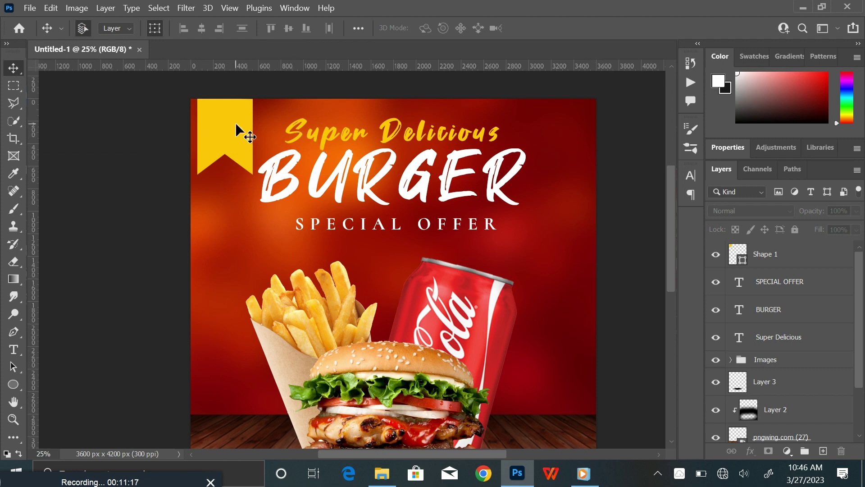
pyautogui.click(246, 139)
# Recolour the ribbon shape to orange #ff9e05 and add an empty layer above it
pyautogui.doubleClick(739, 254)
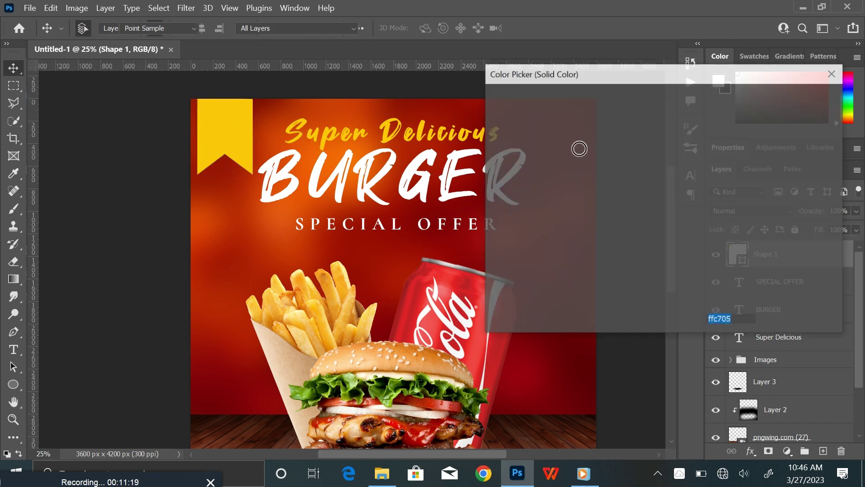
pyautogui.click(679, 259)
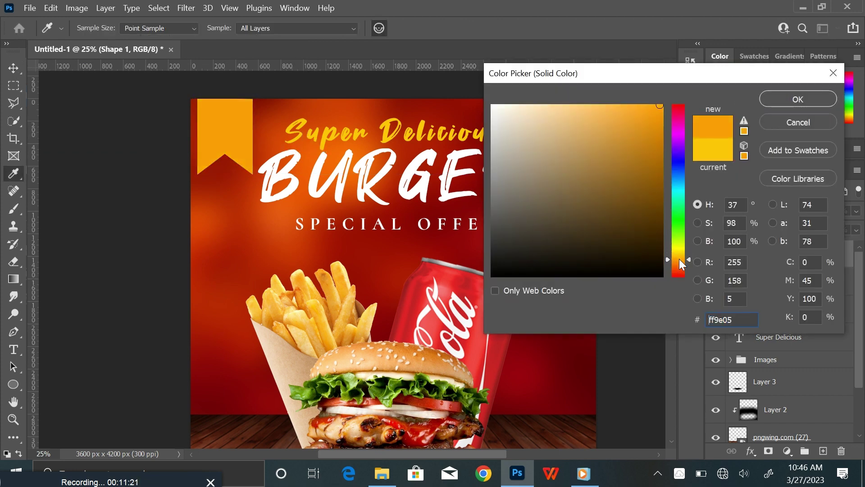
pyautogui.click(797, 102)
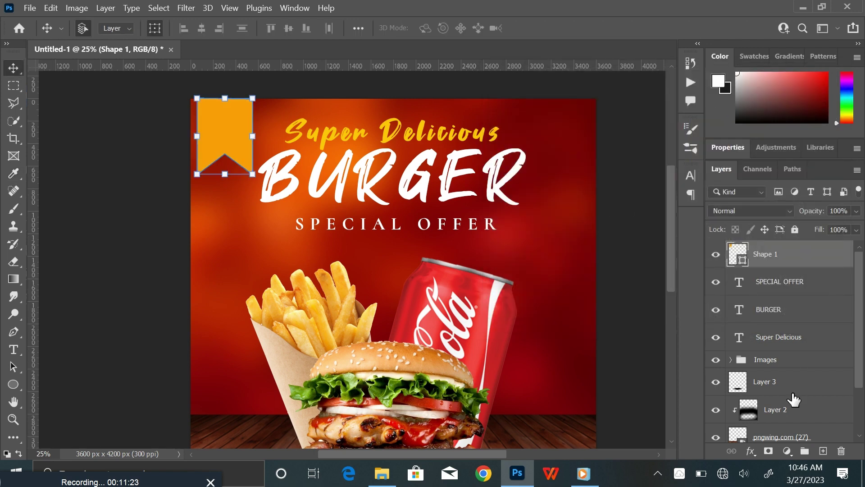
pyautogui.click(822, 451)
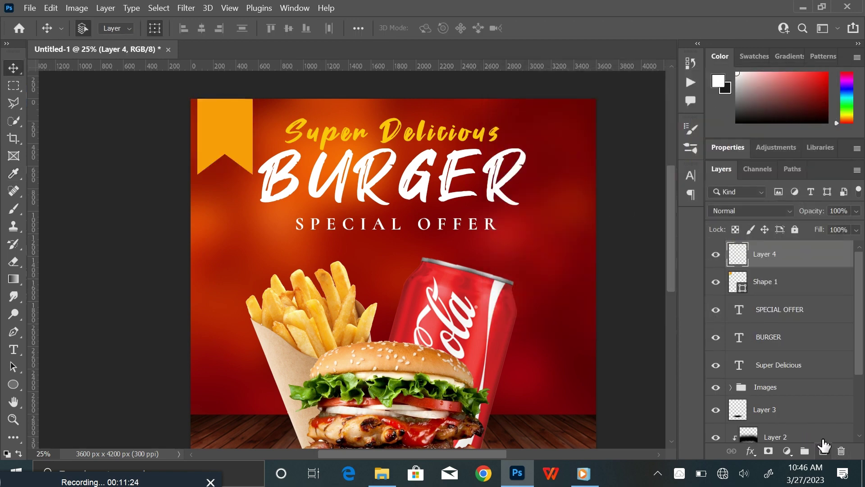
# Type FREE DELIVERY on the ribbon in the COCOGOOSE font
pyautogui.click(14, 350)
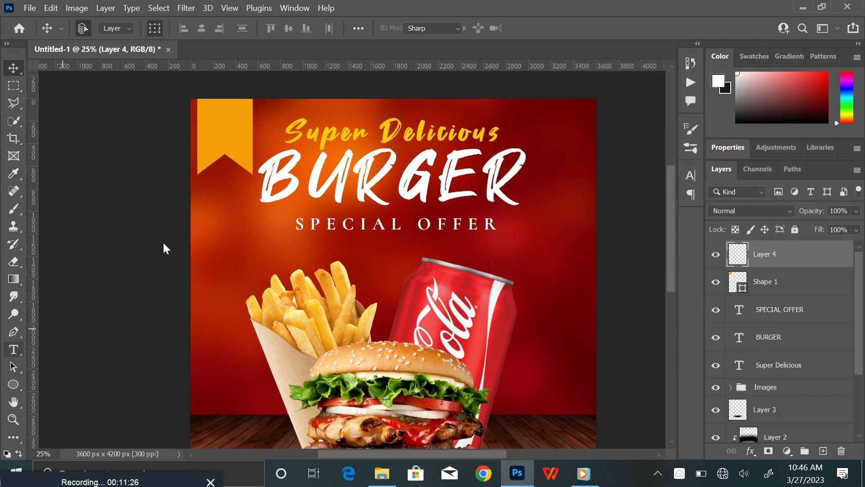
pyautogui.click(209, 128)
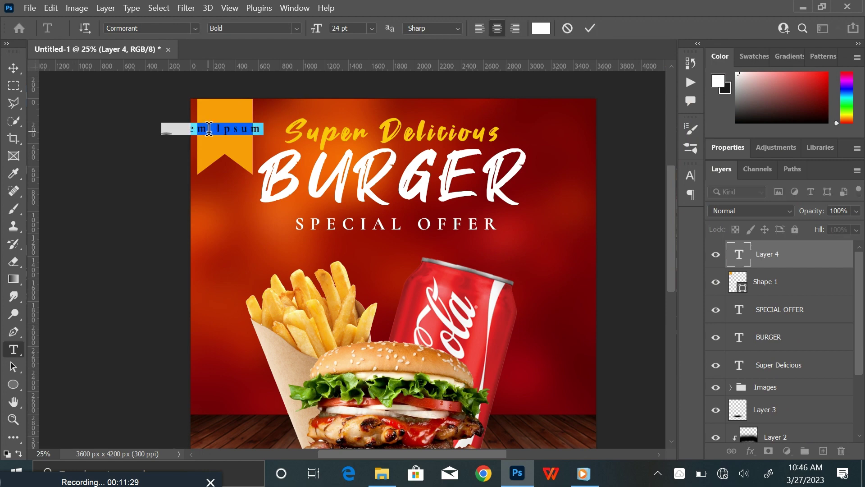
pyautogui.write('FREE')
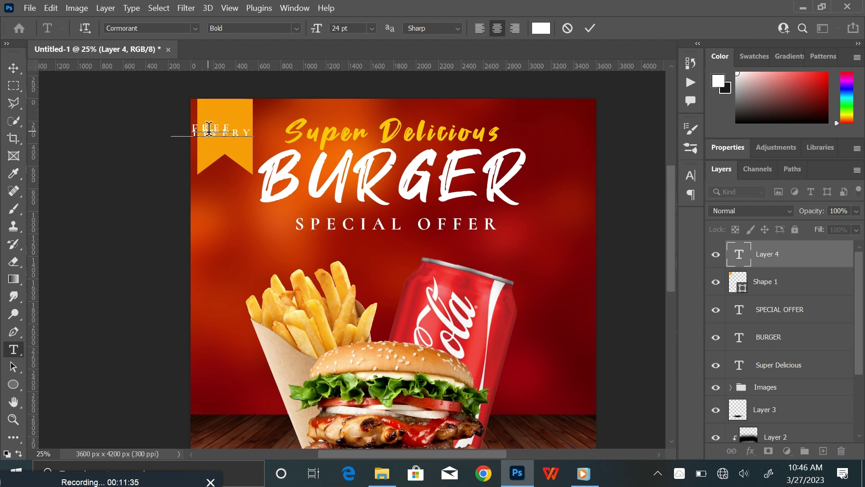
pyautogui.hotkey('ctrl', 'a')
pyautogui.click(197, 29)
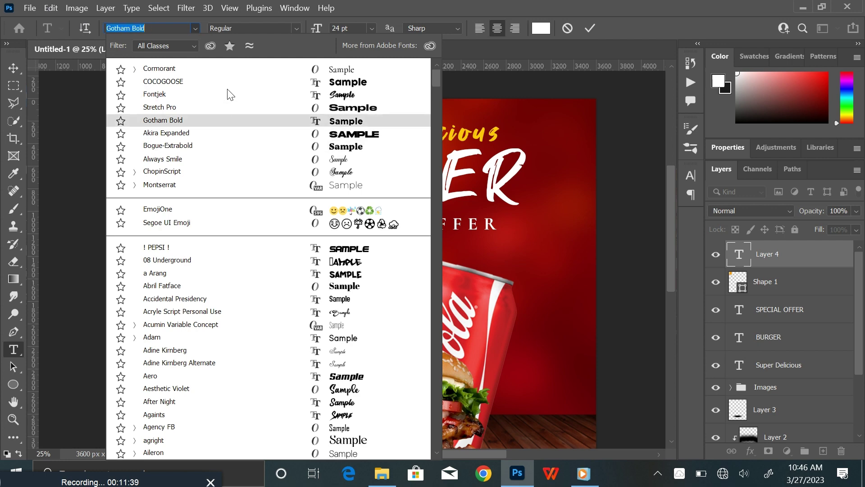
pyautogui.click(239, 82)
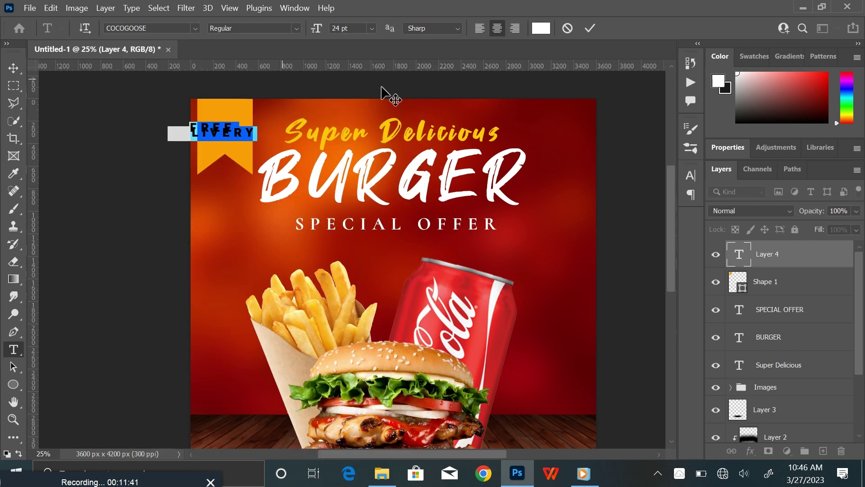
pyautogui.click(590, 28)
# Scale the FREE DELIVERY text down to about 50%
pyautogui.press('v')
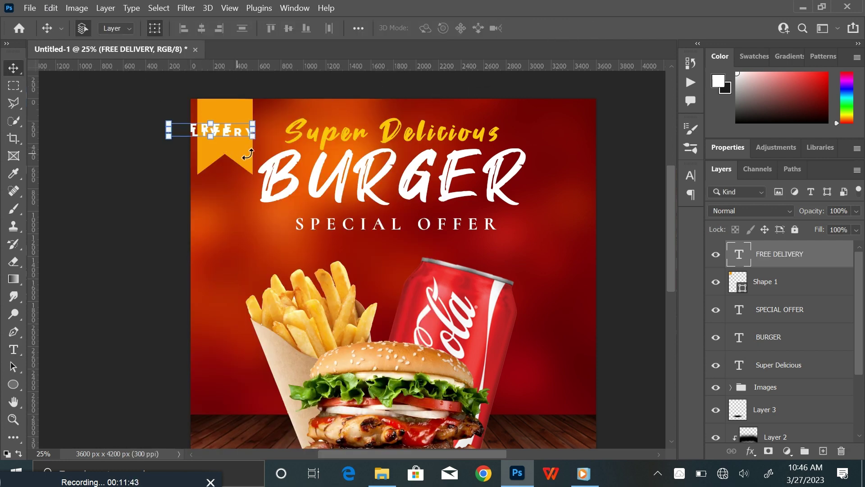
pyautogui.click(254, 136)
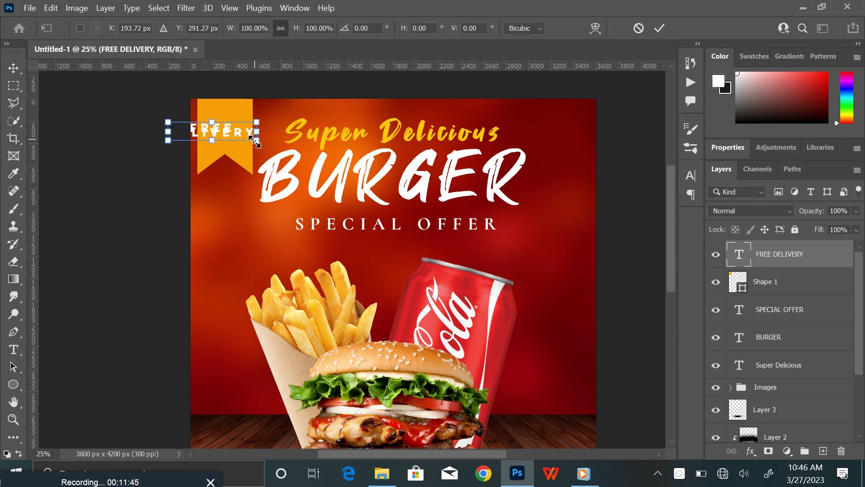
pyautogui.moveTo(253, 139); pyautogui.dragTo(232, 136)
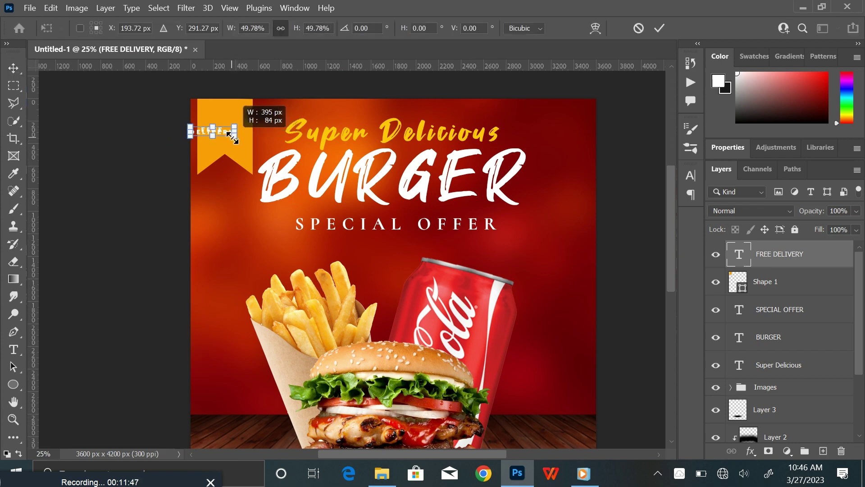
pyautogui.click(659, 27)
# Zoom in on the ribbon and centre the FREE DELIVERY text on it
pyautogui.moveTo(292, 147); pyautogui.dragTo(361, 208)
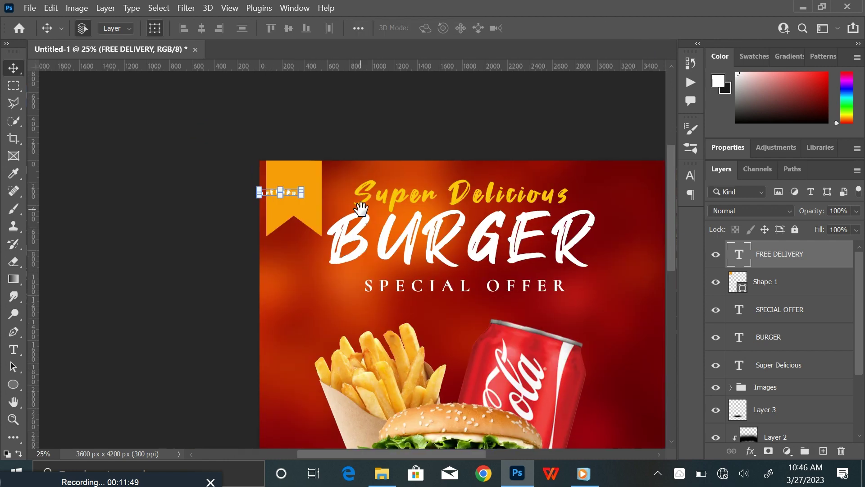
pyautogui.hotkey('ctrl', '+')
pyautogui.hotkey('ctrl', '+')
pyautogui.hotkey('ctrl', '+')
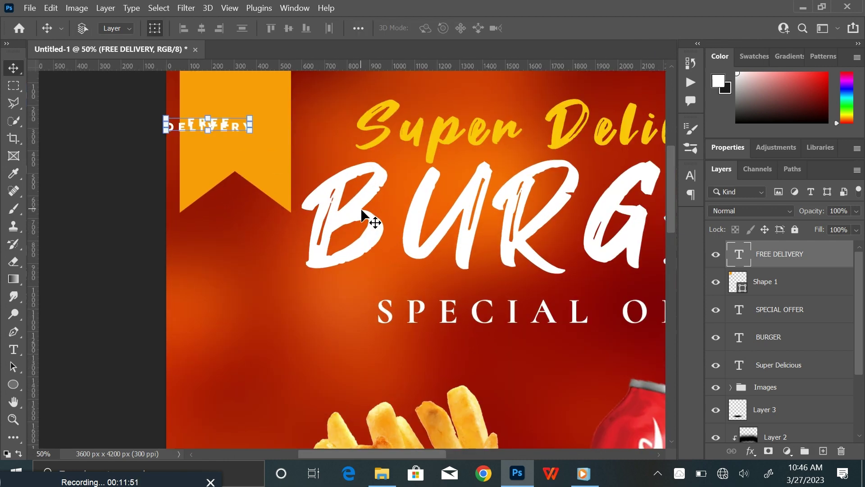
pyautogui.moveTo(373, 182); pyautogui.dragTo(453, 332)
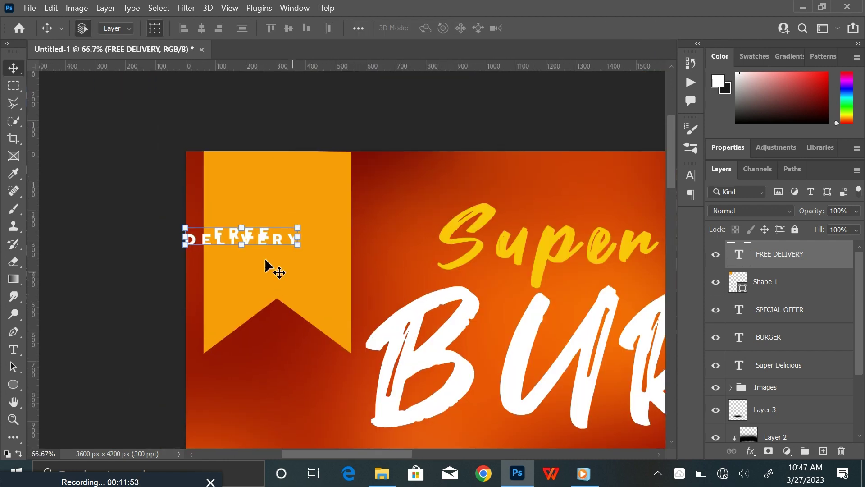
pyautogui.moveTo(263, 239); pyautogui.dragTo(299, 246)
# Tighten the FREE DELIVERY letter spacing to 60 tracking
pyautogui.doubleClick(300, 244)
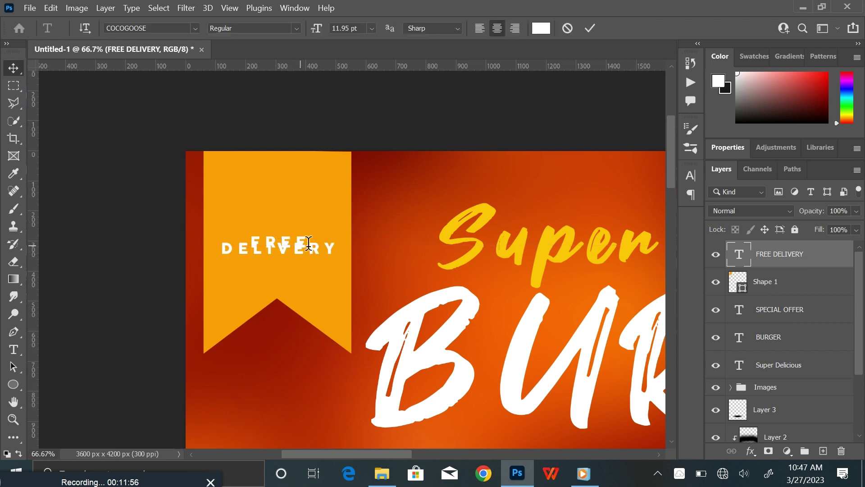
pyautogui.click(690, 176)
pyautogui.moveTo(623, 225)
pyautogui.mouseDown()
pyautogui.moveTo(613, 229)
pyautogui.moveTo(624, 210)
pyautogui.moveTo(624, 222)
pyautogui.mouseUp()
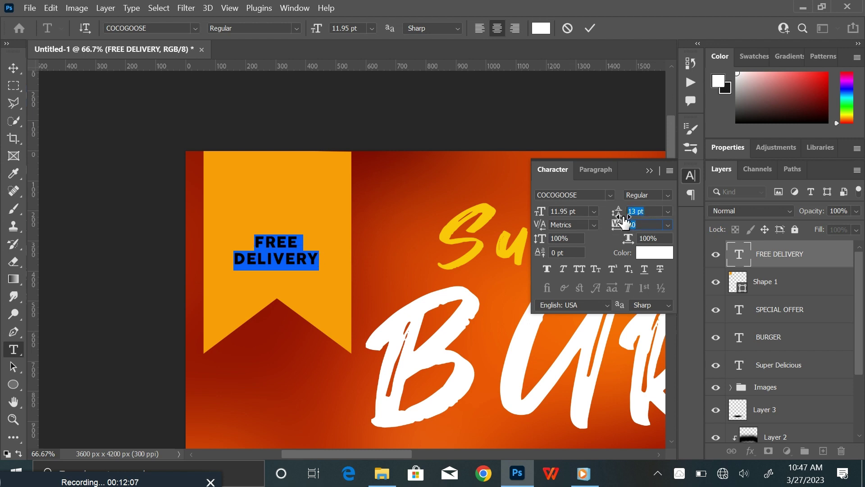
pyautogui.click(649, 171)
# Set the word DELIVERY to 6 pt font size
pyautogui.moveTo(317, 258); pyautogui.dragTo(211, 247)
pyautogui.click(371, 27)
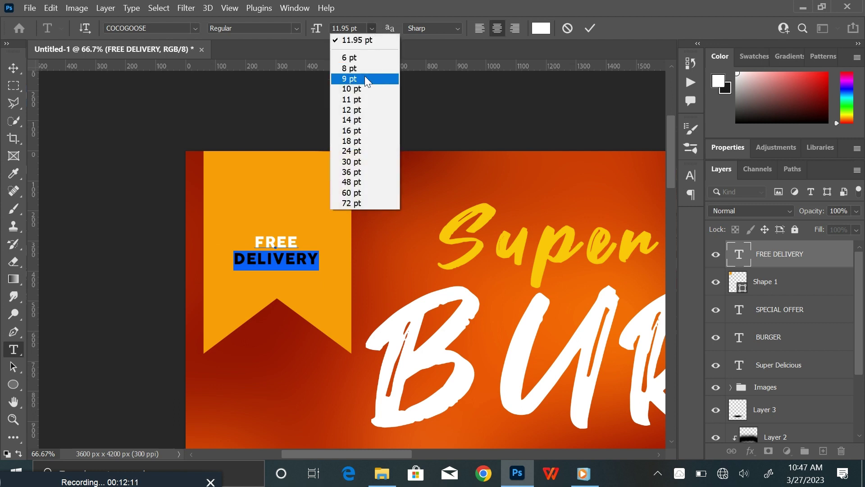
pyautogui.click(365, 78)
pyautogui.click(371, 28)
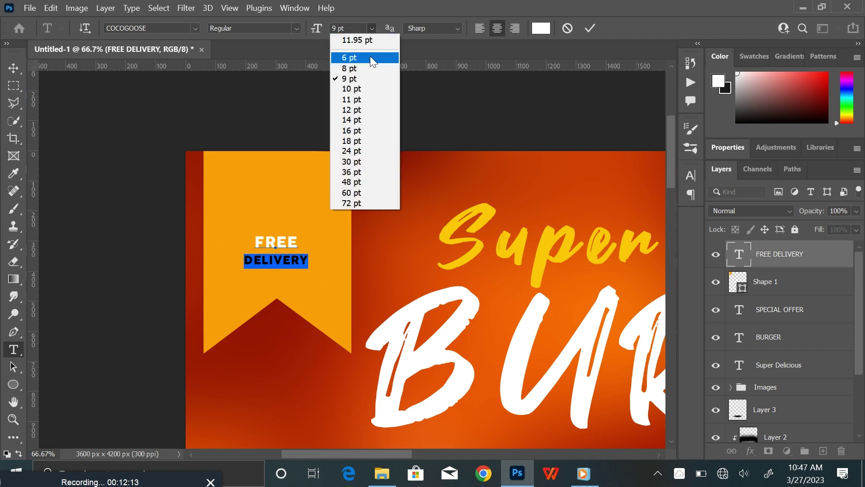
pyautogui.click(366, 58)
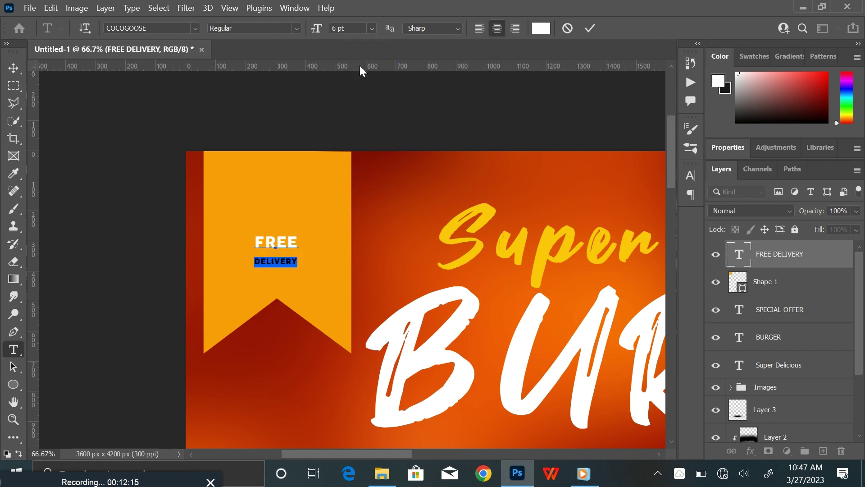
pyautogui.click(588, 29)
# Reduce the FREE DELIVERY line spacing to 13 pt leading
pyautogui.press('v')
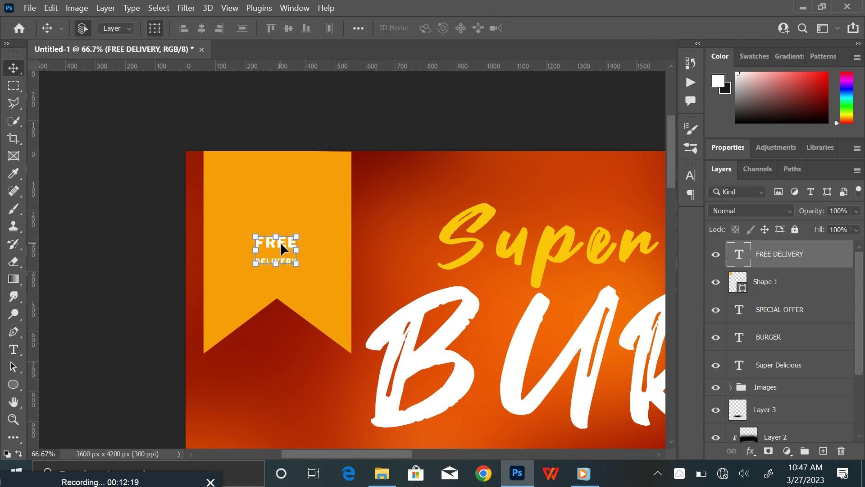
pyautogui.doubleClick(277, 242)
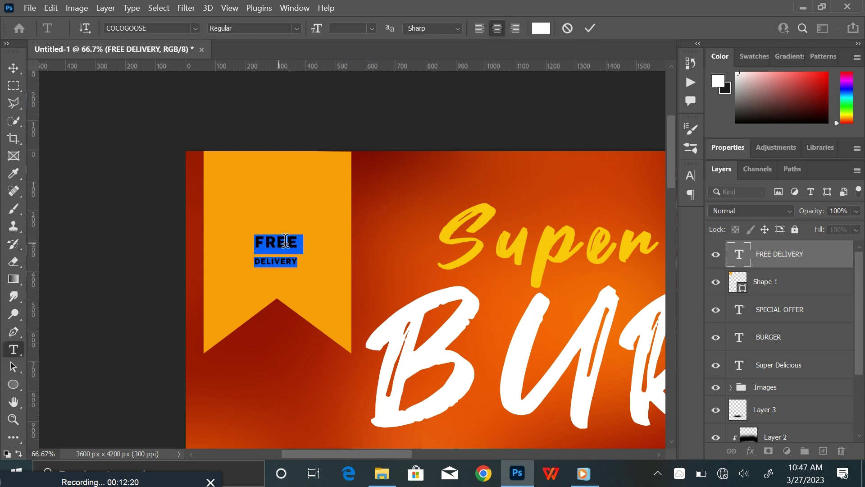
pyautogui.click(691, 174)
pyautogui.click(643, 210)
pyautogui.moveTo(625, 227); pyautogui.dragTo(617, 216)
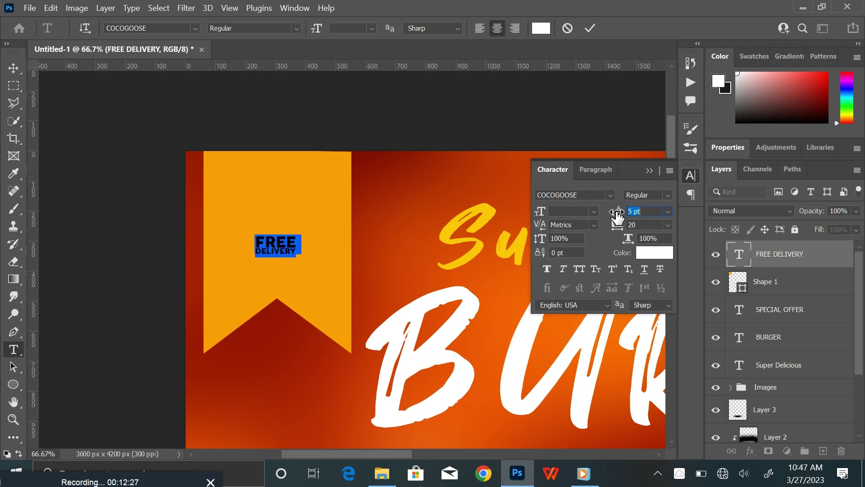
pyautogui.click(650, 170)
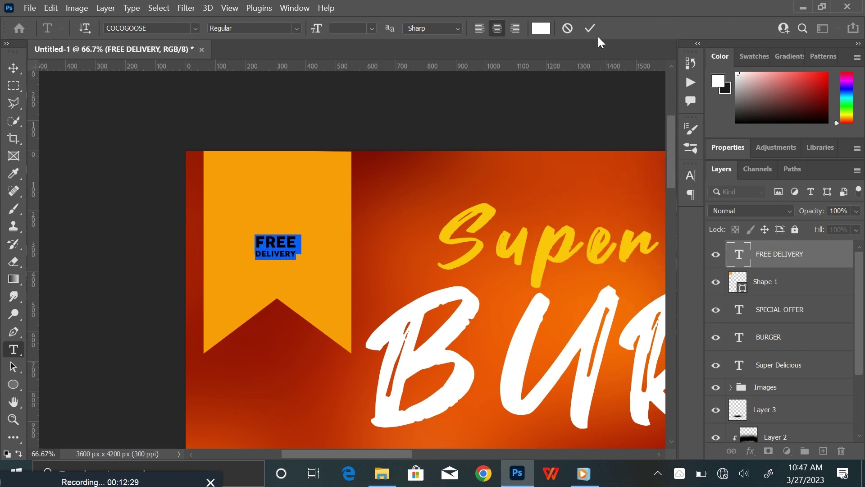
pyautogui.click(590, 30)
# Scale FREE DELIVERY up to about 312% across the ribbon and zoom out
pyautogui.hotkey('ctrl', 't')
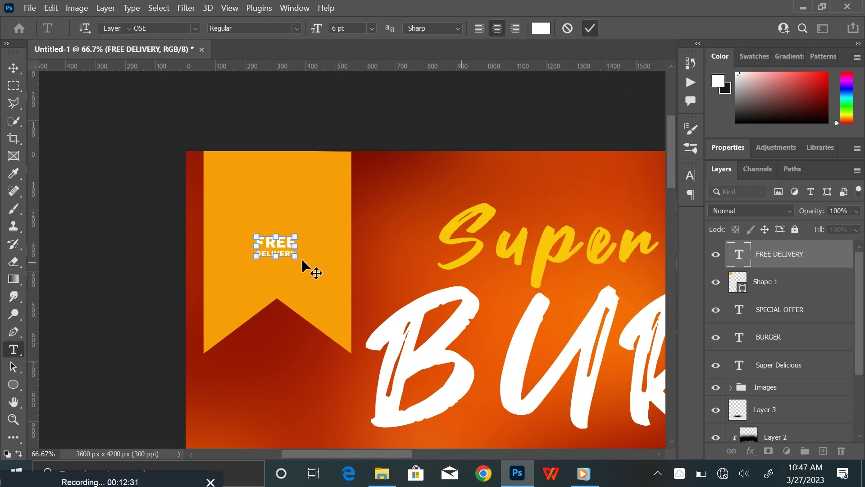
pyautogui.moveTo(301, 262); pyautogui.dragTo(336, 299)
pyautogui.click(659, 28)
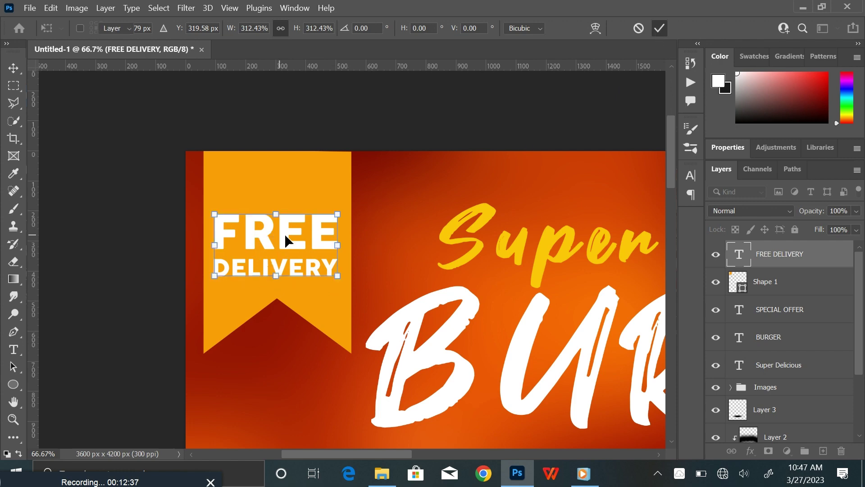
pyautogui.moveTo(287, 239); pyautogui.dragTo(289, 238)
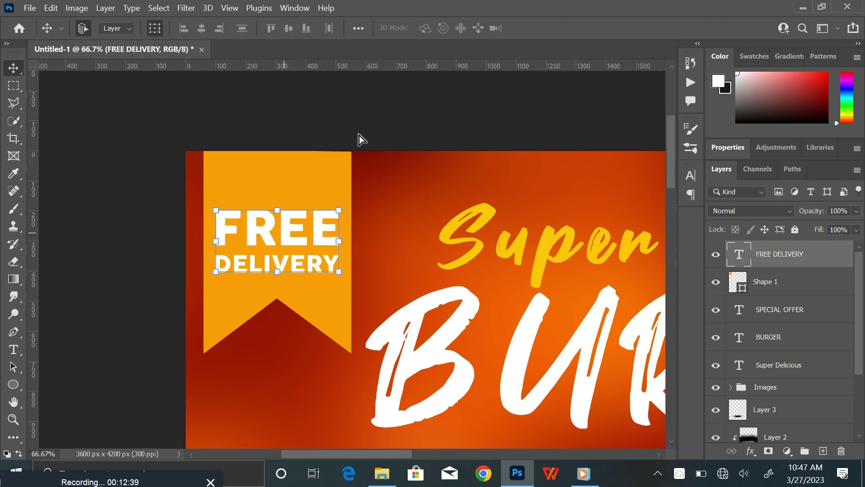
pyautogui.click(376, 129)
pyautogui.hotkey('ctrl', '0')
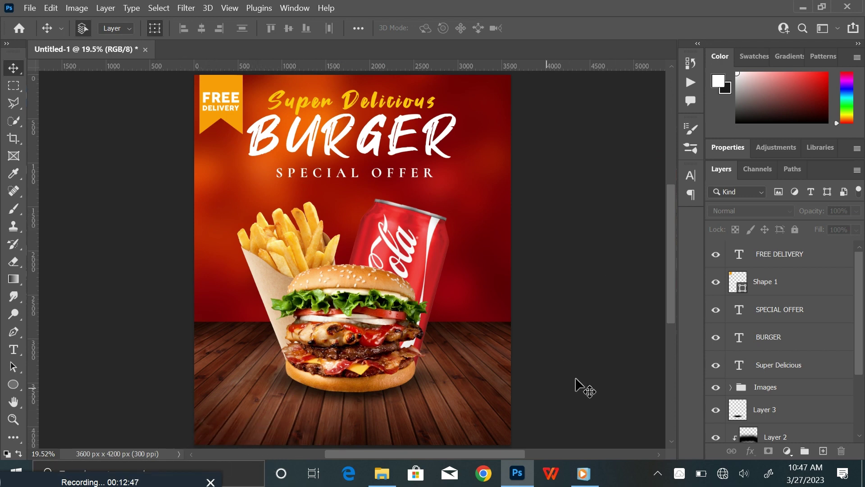
# On a new layer, draw a 1002 × 306 px rectangle at bottom-left filled orange
pyautogui.click(825, 260)
pyautogui.click(824, 451)
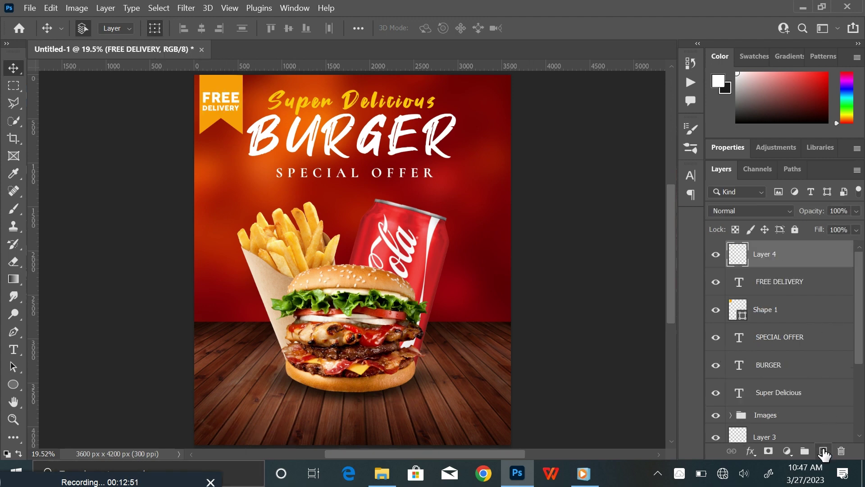
pyautogui.click(13, 385)
pyautogui.click(14, 386)
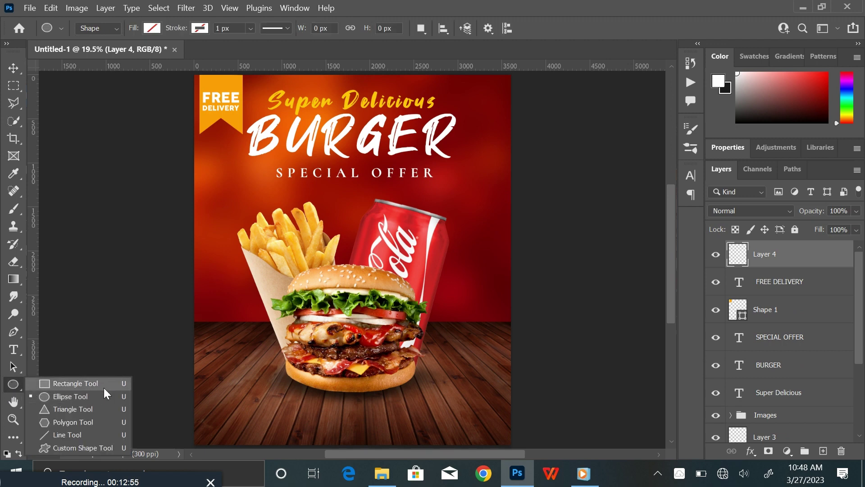
pyautogui.click(83, 384)
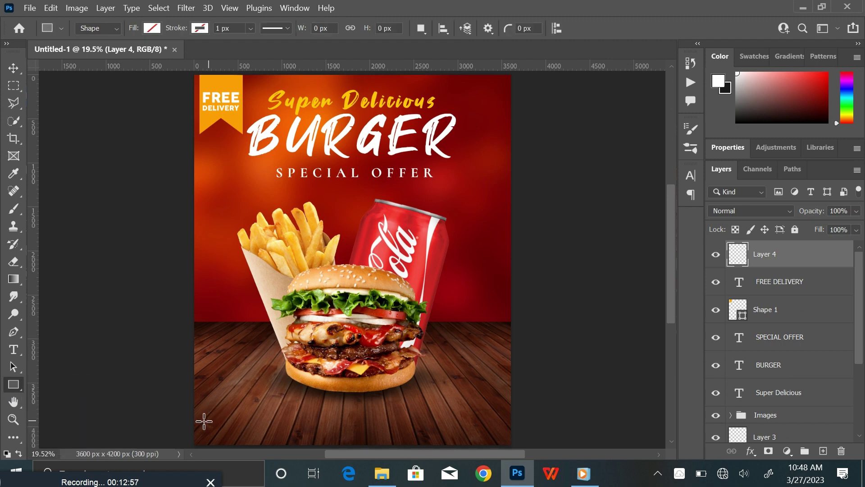
pyautogui.moveTo(201, 406); pyautogui.dragTo(288, 432)
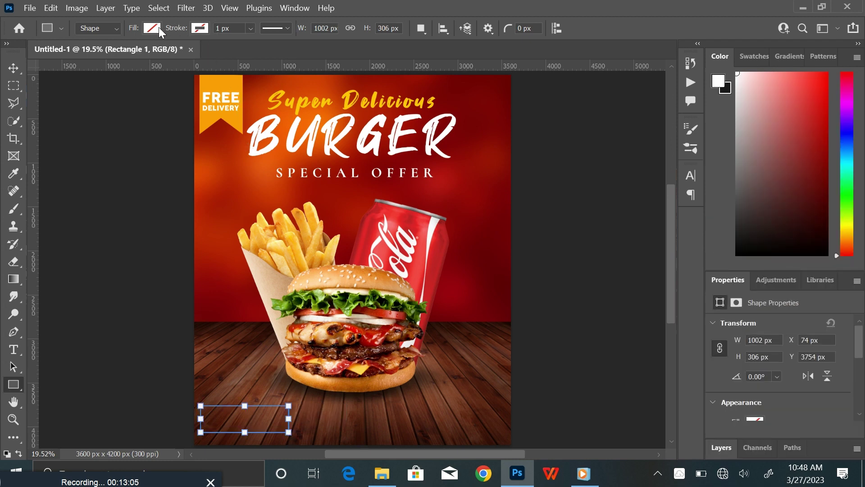
pyautogui.click(158, 28)
pyautogui.click(68, 99)
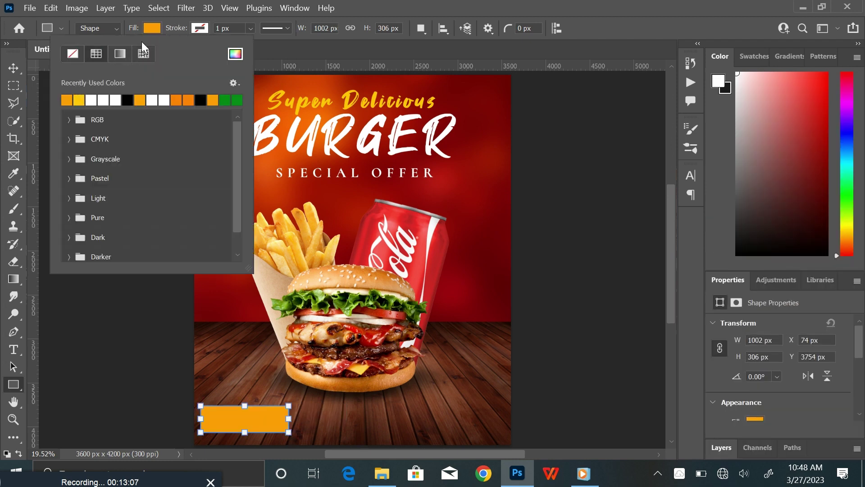
pyautogui.click(153, 29)
pyautogui.click(14, 67)
pyautogui.click(66, 155)
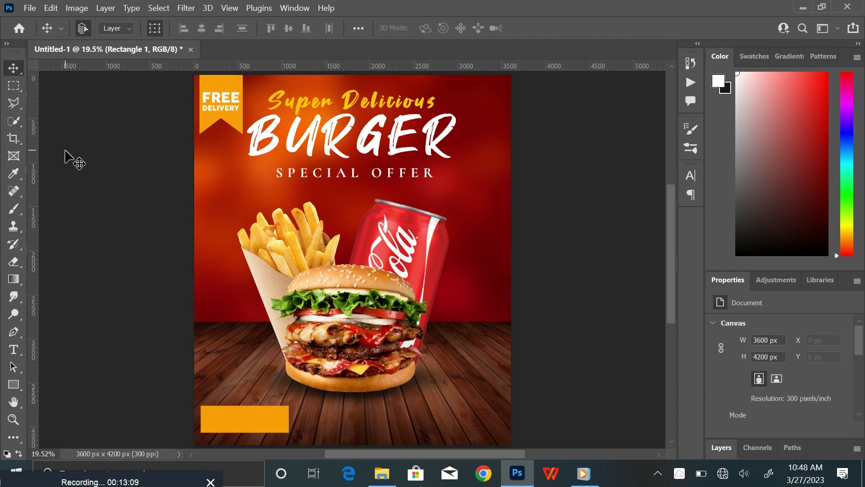
# Round the orange rectangle's corners fully into a pill shape
pyautogui.hotkey('ctrl', '+')
pyautogui.hotkey('ctrl', '+')
pyautogui.hotkey('ctrl', '+')
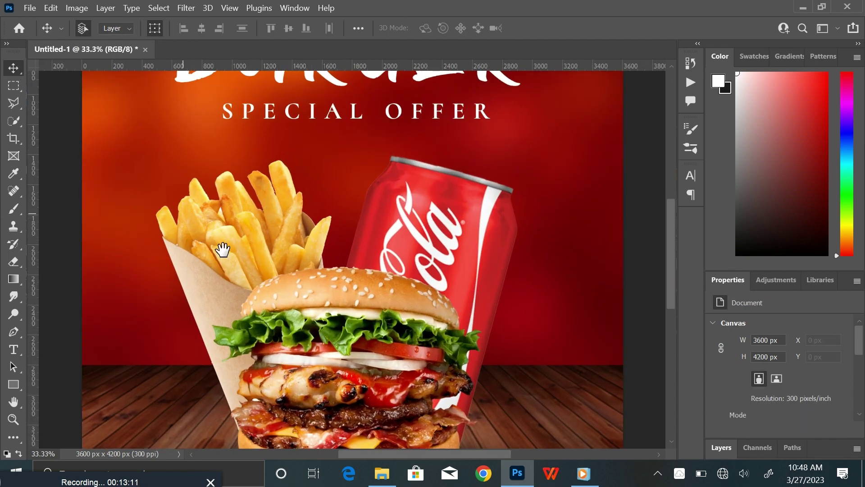
pyautogui.moveTo(226, 289); pyautogui.dragTo(290, 125)
pyautogui.click(248, 344)
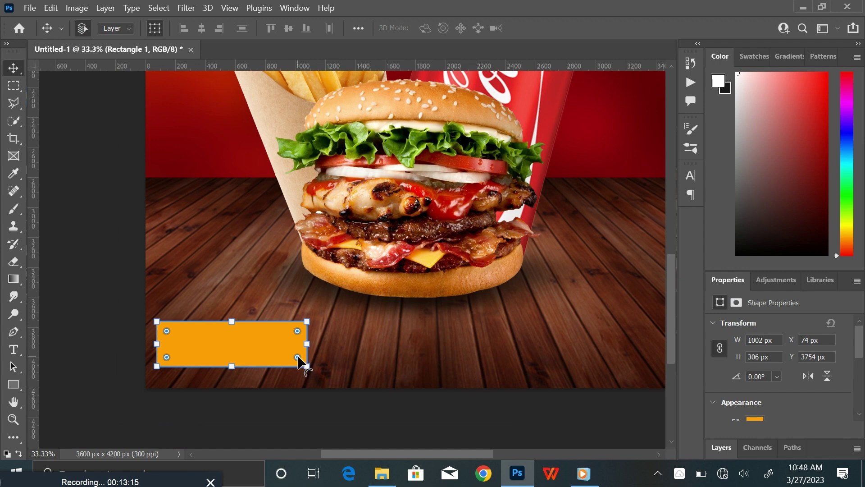
pyautogui.moveTo(297, 357); pyautogui.dragTo(262, 355)
pyautogui.click(96, 270)
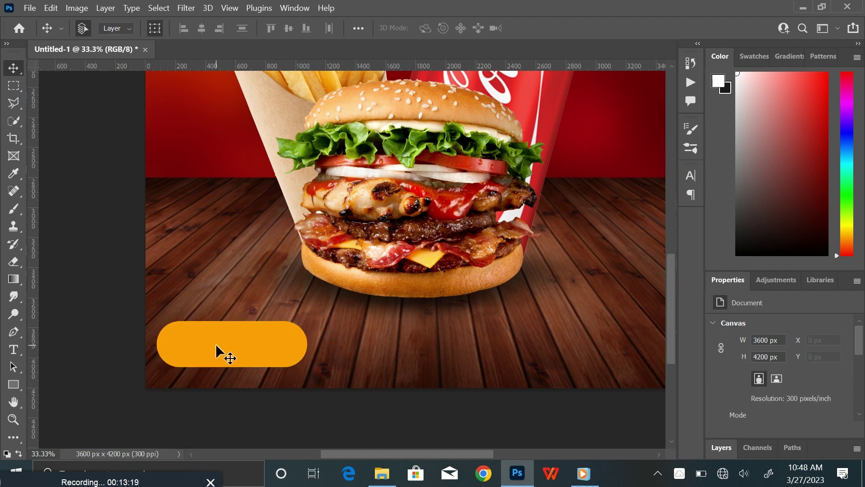
# Shorten the pill to 224 px tall, nudge it into place, and add an empty layer
pyautogui.click(216, 343)
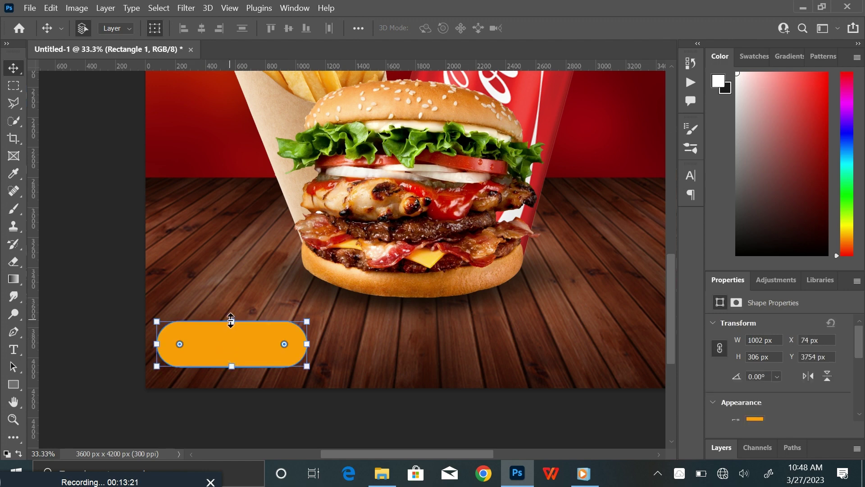
pyautogui.moveTo(231, 319); pyautogui.dragTo(231, 325)
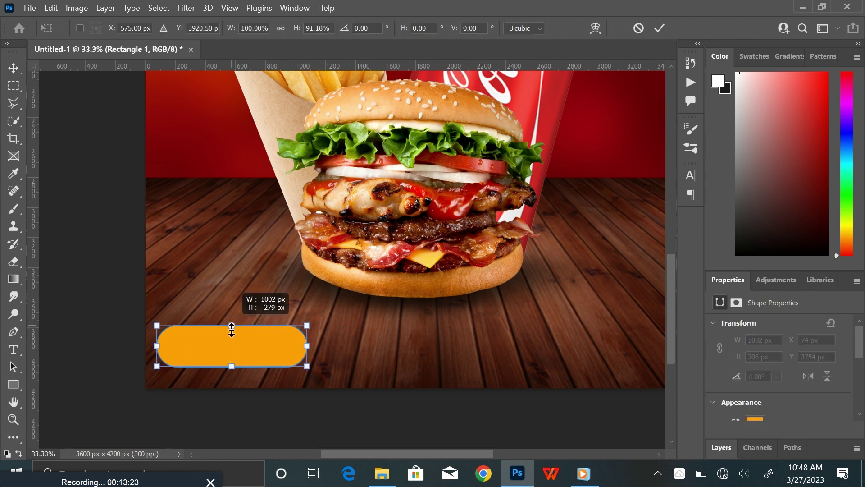
pyautogui.moveTo(458, 199); pyautogui.dragTo(458, 207)
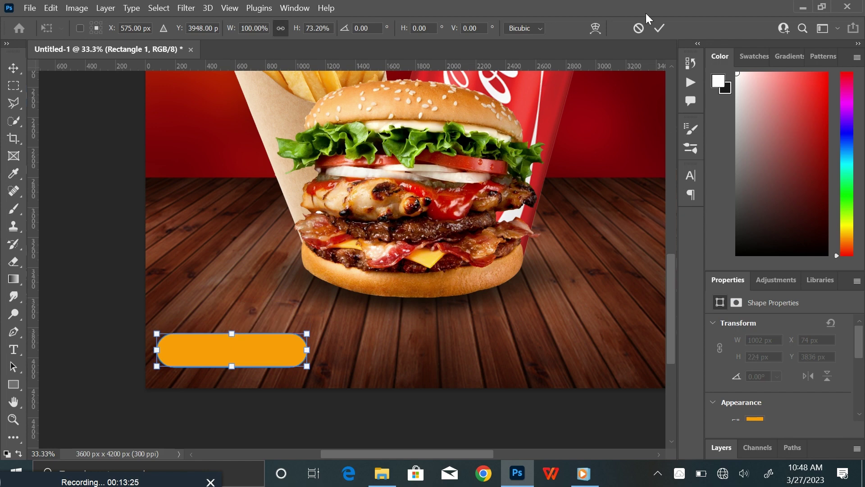
pyautogui.click(656, 28)
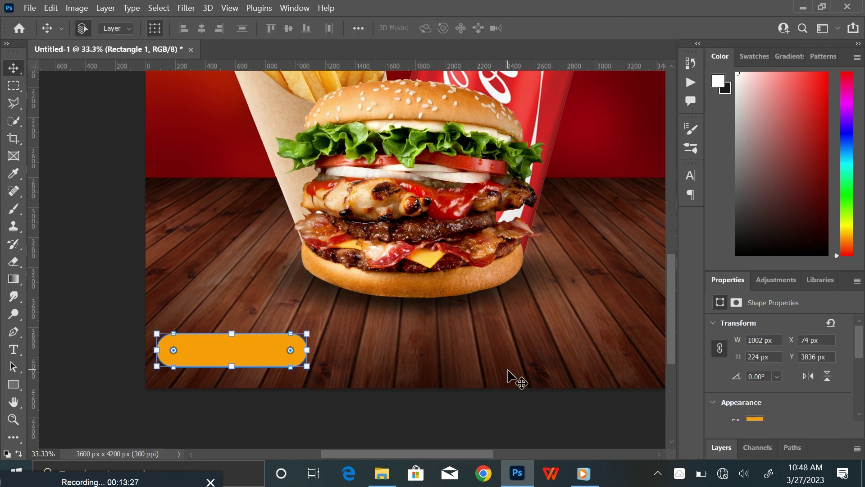
pyautogui.press('F7')
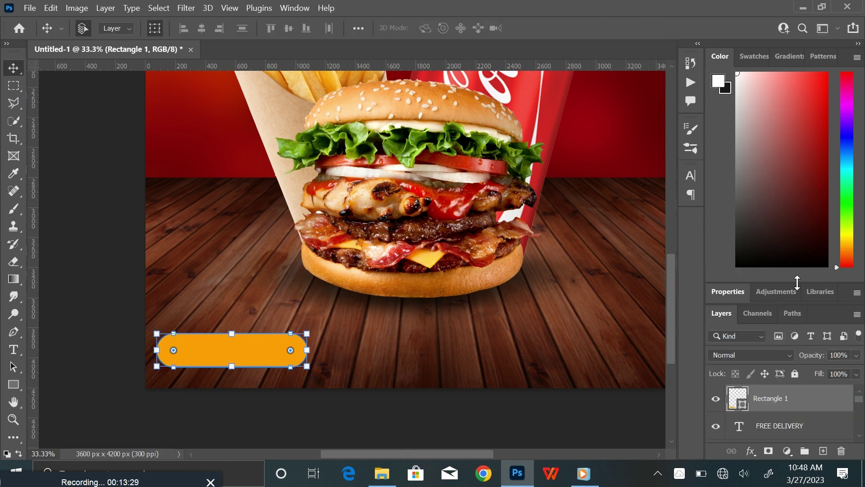
pyautogui.moveTo(797, 283); pyautogui.dragTo(794, 117)
pyautogui.moveTo(214, 345); pyautogui.dragTo(217, 334)
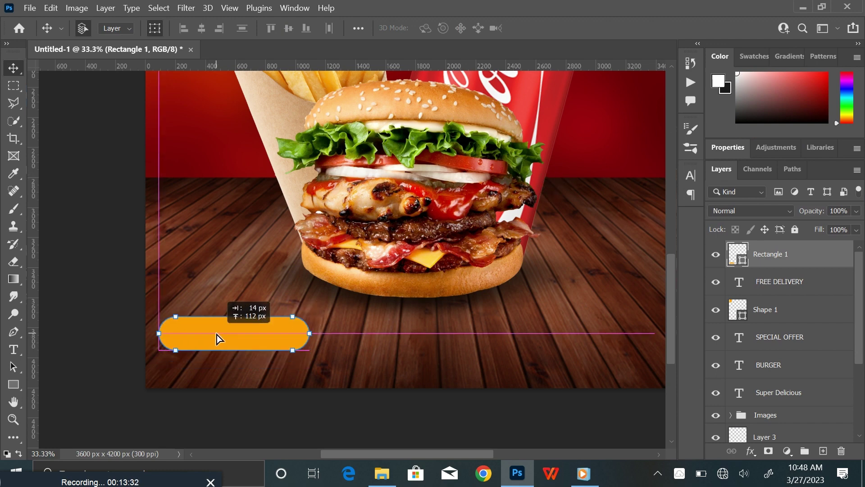
pyautogui.click(823, 451)
# Type ORDER NOW on the orange pill
pyautogui.hscroll(3, 50, 331)
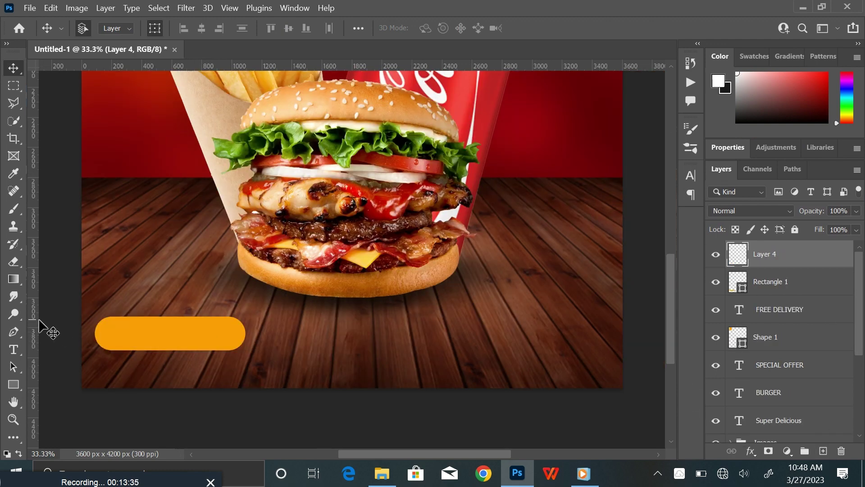
pyautogui.click(13, 351)
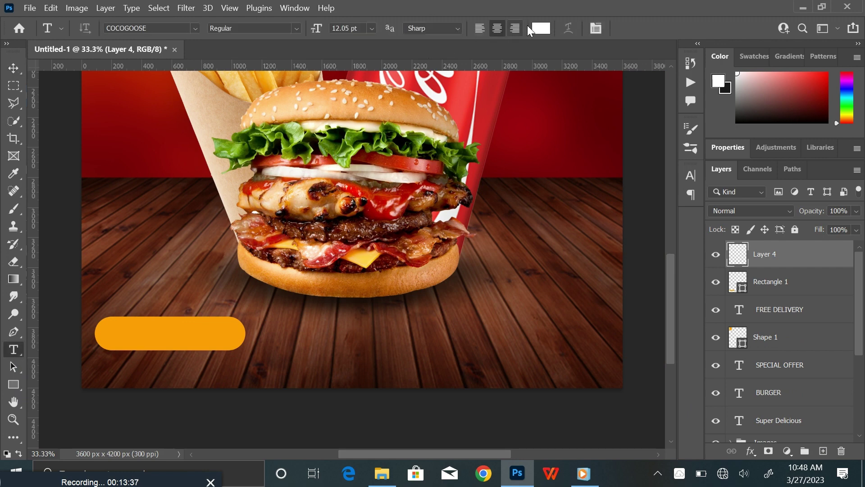
pyautogui.click(117, 335)
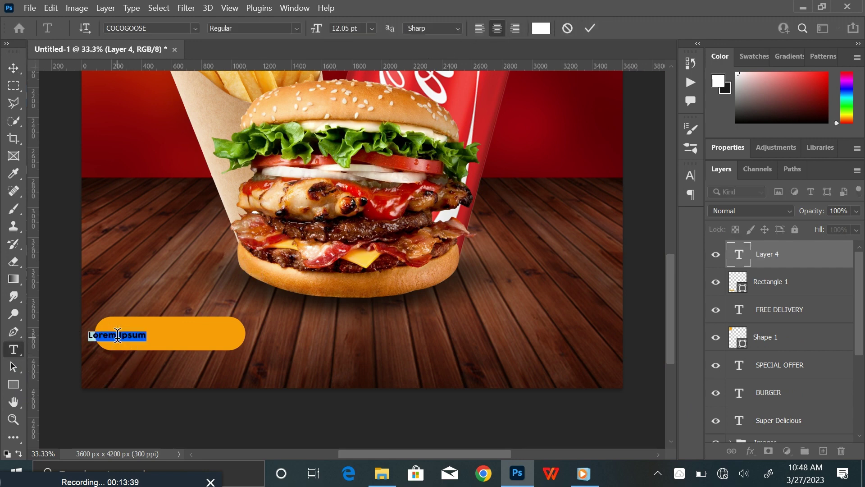
pyautogui.write('oRDER NOW')
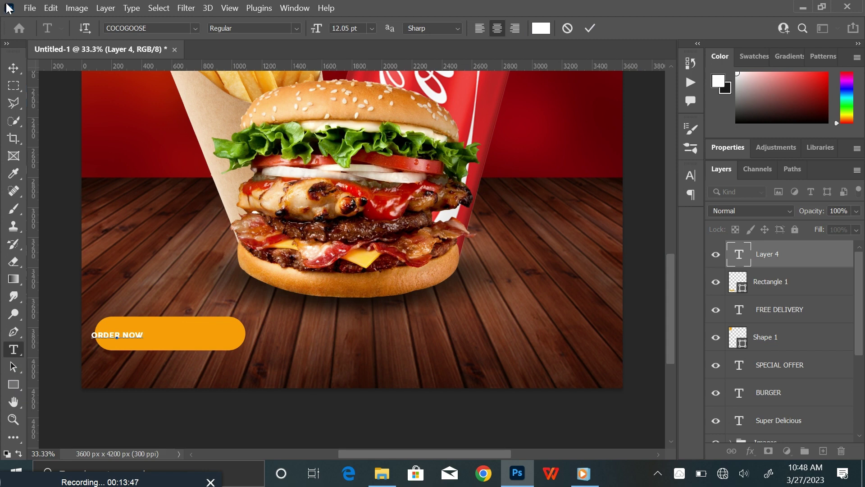
pyautogui.click(13, 68)
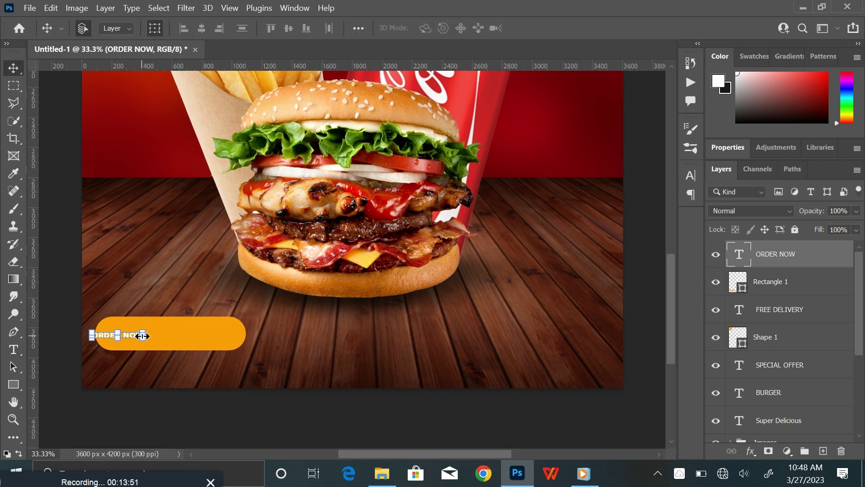
# Scale ORDER NOW up to fill the pill and centre it inside
pyautogui.moveTo(142, 336); pyautogui.dragTo(183, 338)
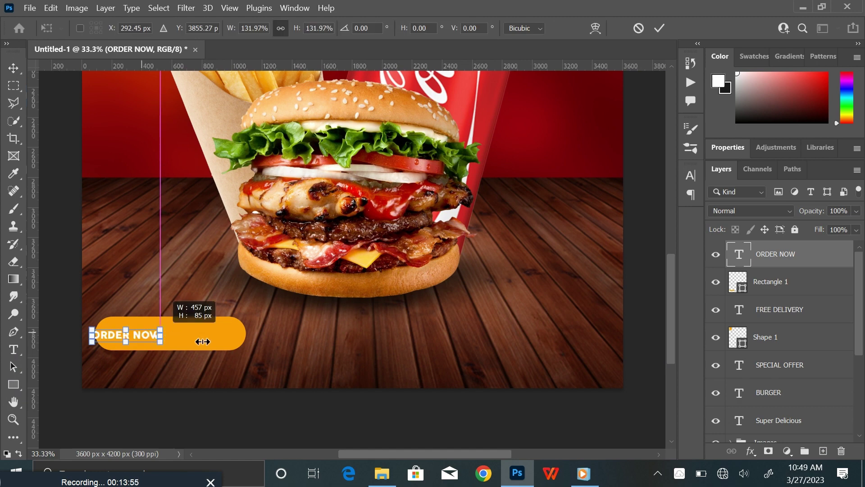
pyautogui.moveTo(207, 342); pyautogui.dragTo(212, 336)
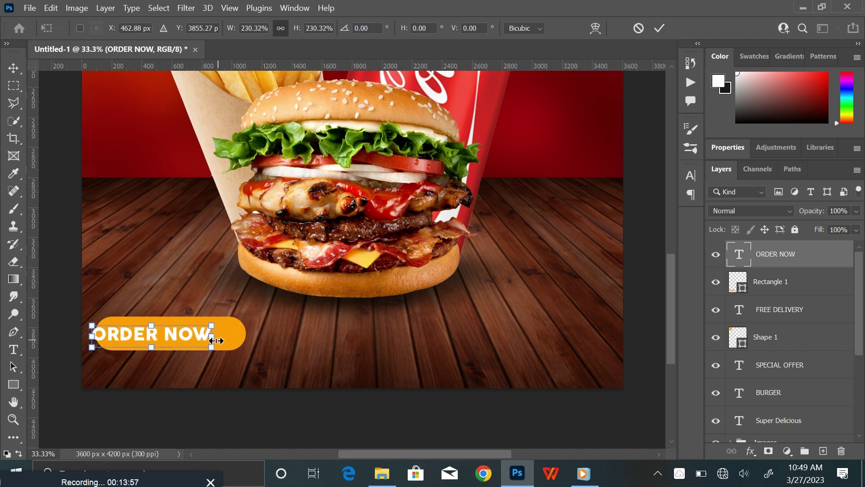
pyautogui.click(660, 28)
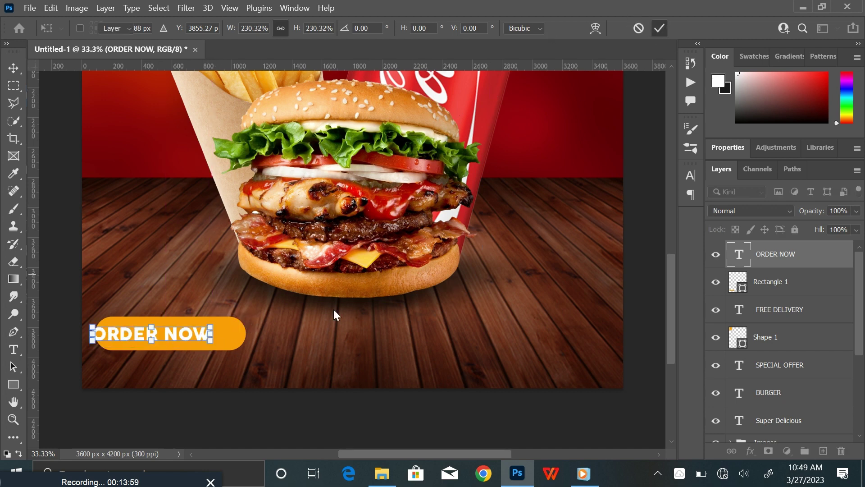
pyautogui.moveTo(180, 332); pyautogui.dragTo(235, 347)
pyautogui.click(229, 342)
pyautogui.click(658, 28)
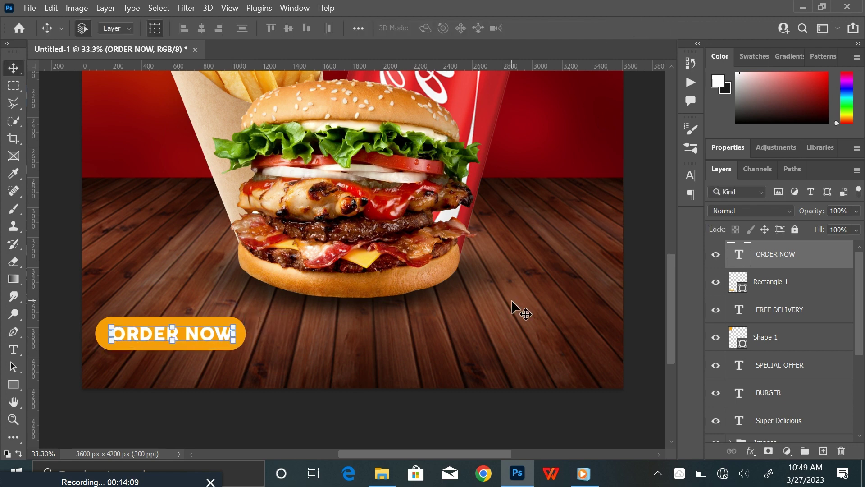
pyautogui.hotkey('ctrl', '0')
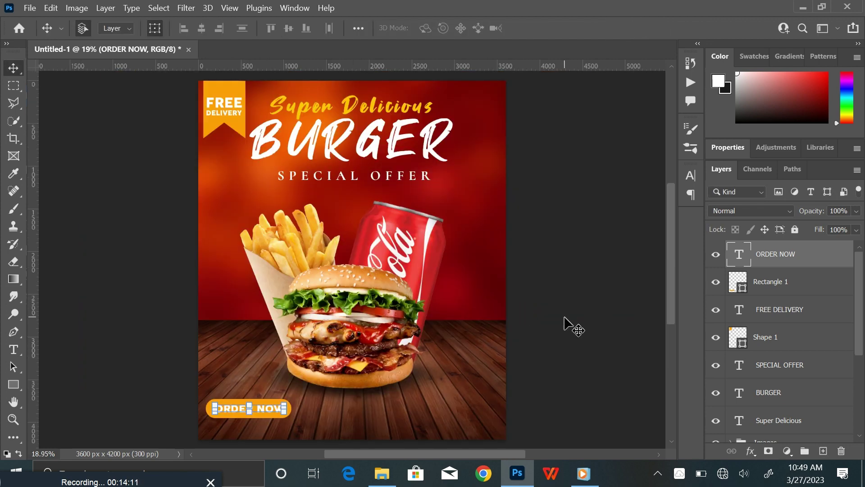
# Duplicate the ORDER NOW text and move the copy right onto the wooden floor
pyautogui.click(565, 321)
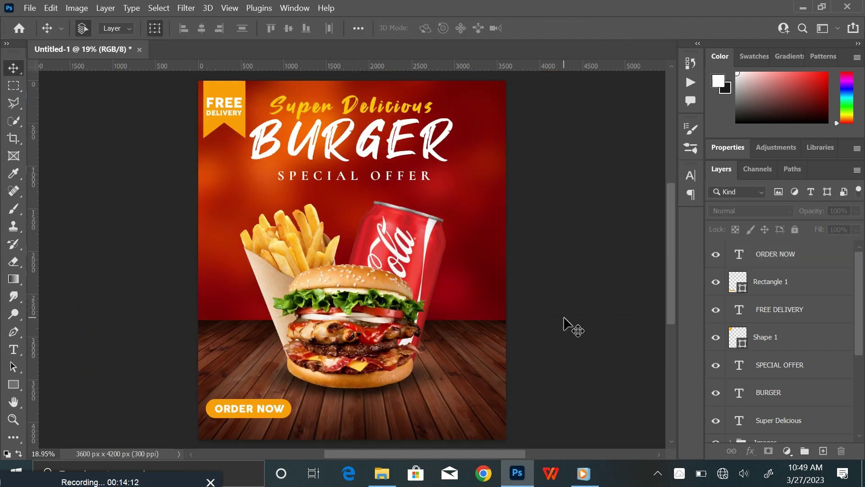
pyautogui.click(271, 407)
pyautogui.click(608, 307)
pyautogui.click(277, 408)
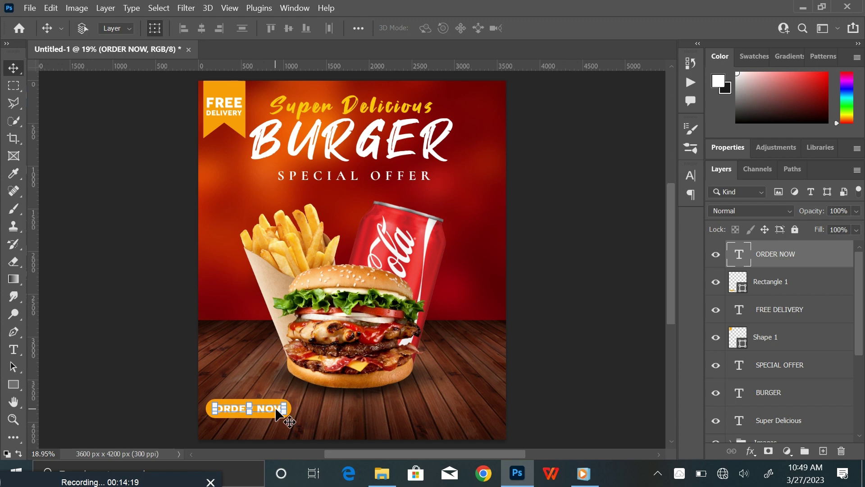
pyautogui.keyDown('alt'); pyautogui.click(277, 409); pyautogui.keyUp('alt')
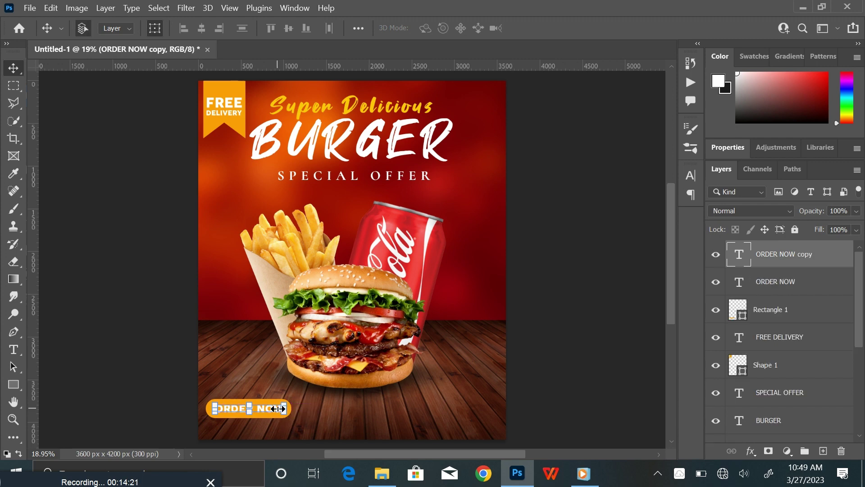
pyautogui.moveTo(267, 406); pyautogui.dragTo(430, 415)
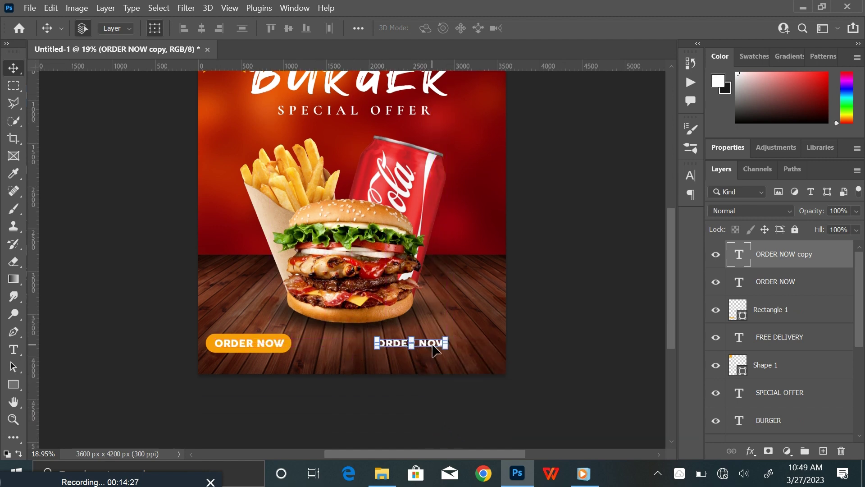
# Replace the copied wording with the contact phone number and shift it slightly right
pyautogui.doubleClick(427, 347)
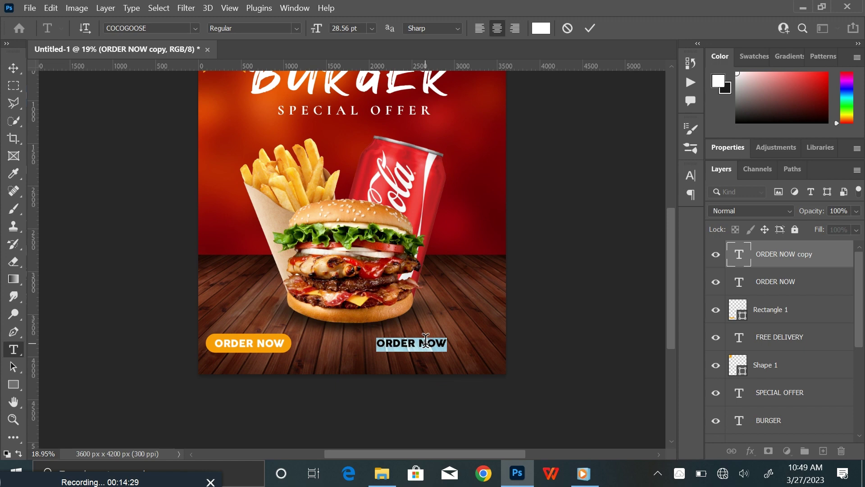
pyautogui.press('BackSpace')
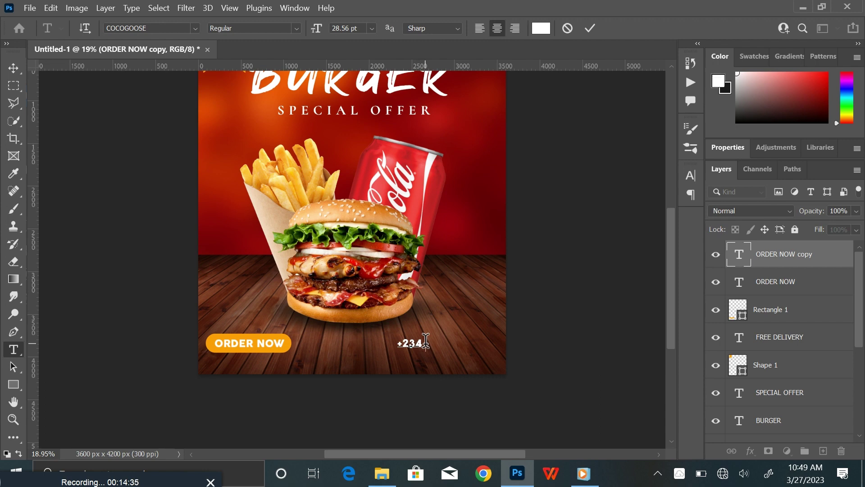
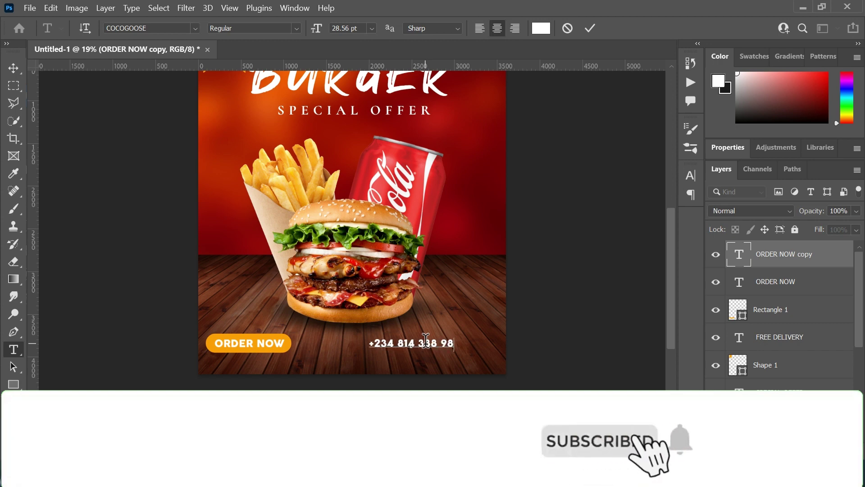
pyautogui.click(13, 68)
pyautogui.moveTo(440, 344); pyautogui.dragTo(478, 346)
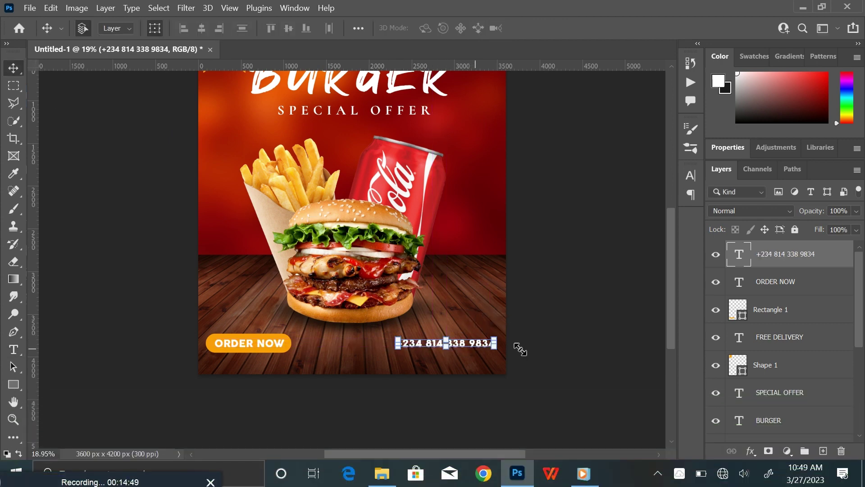
# On a new layer, draw a white custom-shape phone icon left of the phone number
pyautogui.click(823, 450)
pyautogui.click(13, 383)
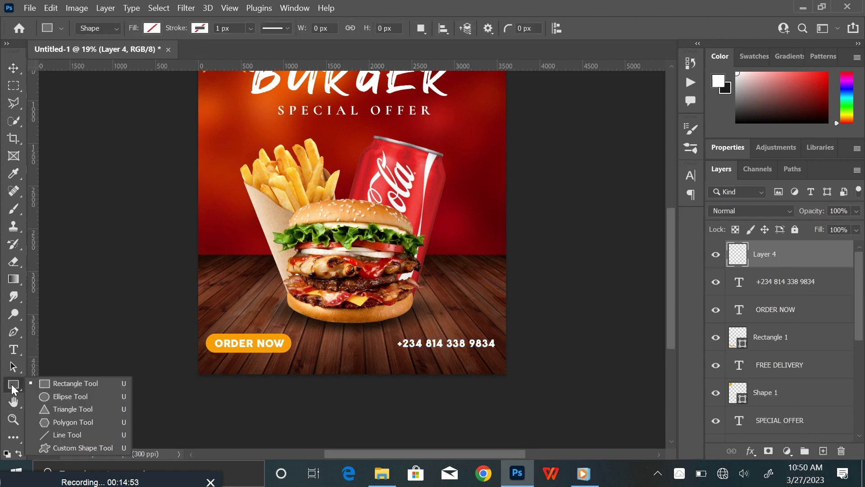
pyautogui.click(76, 448)
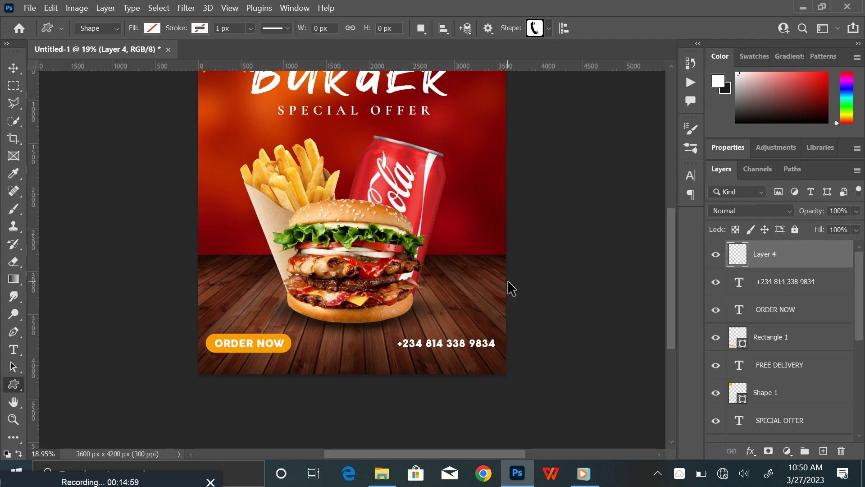
pyautogui.scroll(3, 508, 280)
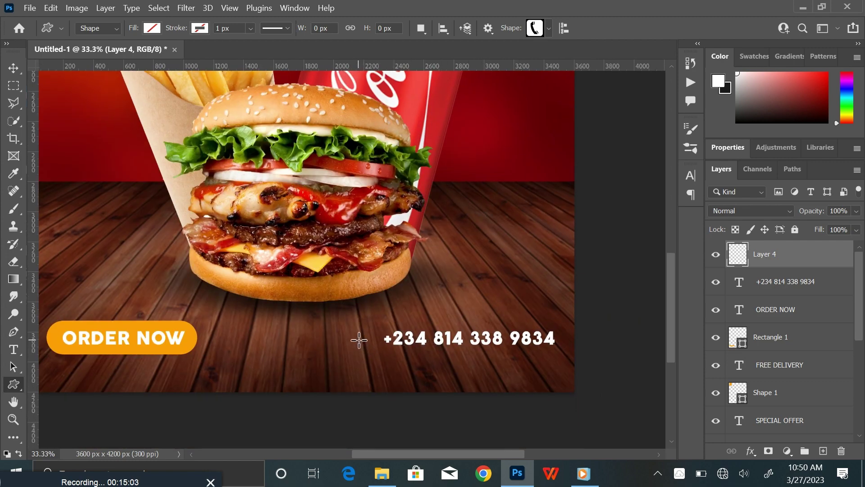
pyautogui.moveTo(357, 333); pyautogui.dragTo(375, 350)
pyautogui.click(152, 28)
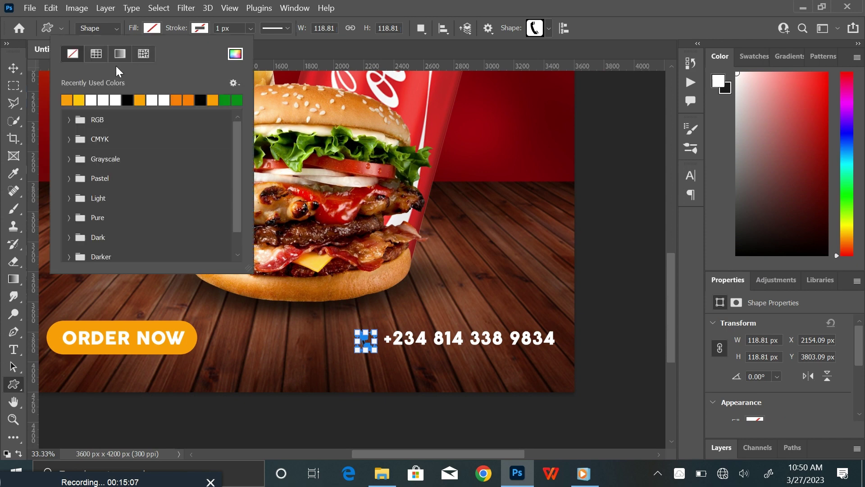
pyautogui.click(92, 99)
pyautogui.click(152, 29)
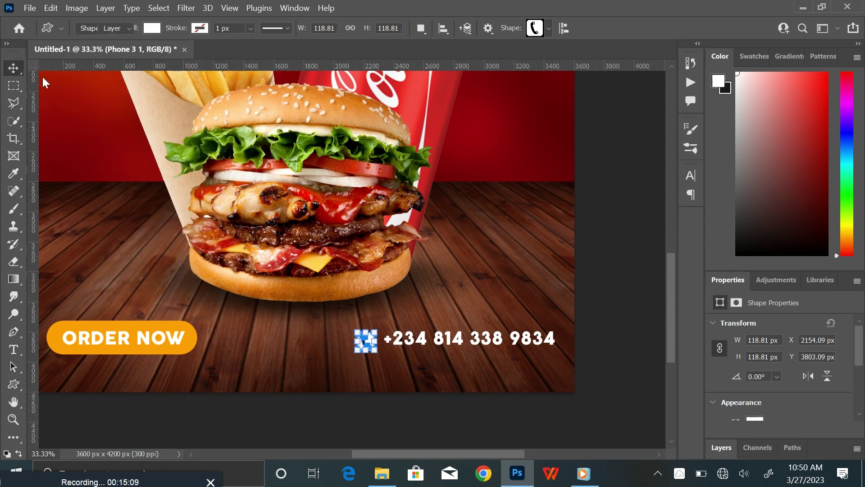
# Line the phone icon up precisely with the number, then fit the flyer in view
pyautogui.press('v')
pyautogui.click(601, 280)
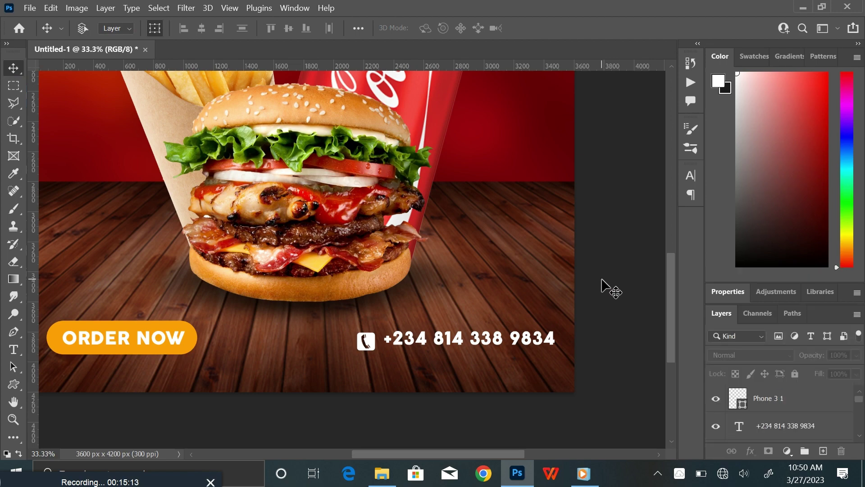
pyautogui.hotkey('ctrl', '+')
pyautogui.moveTo(630, 305); pyautogui.dragTo(610, 211)
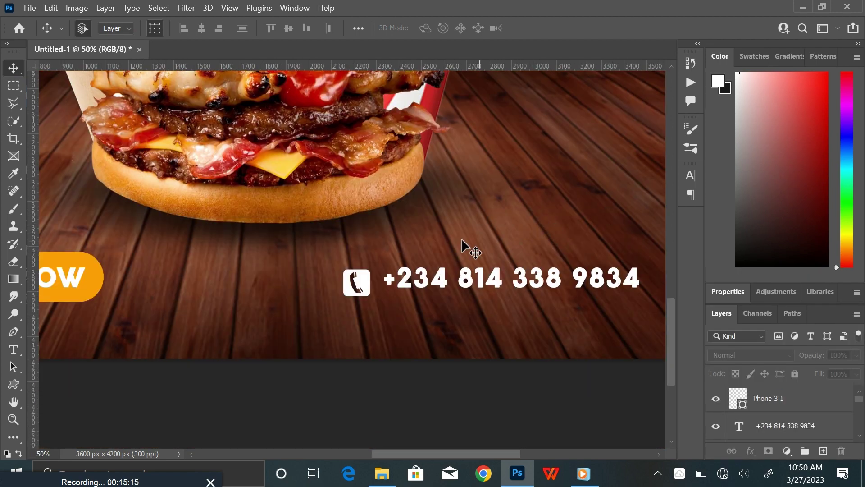
pyautogui.click(360, 286)
pyautogui.moveTo(360, 283); pyautogui.dragTo(364, 281)
pyautogui.hotkey('ctrl', '0')
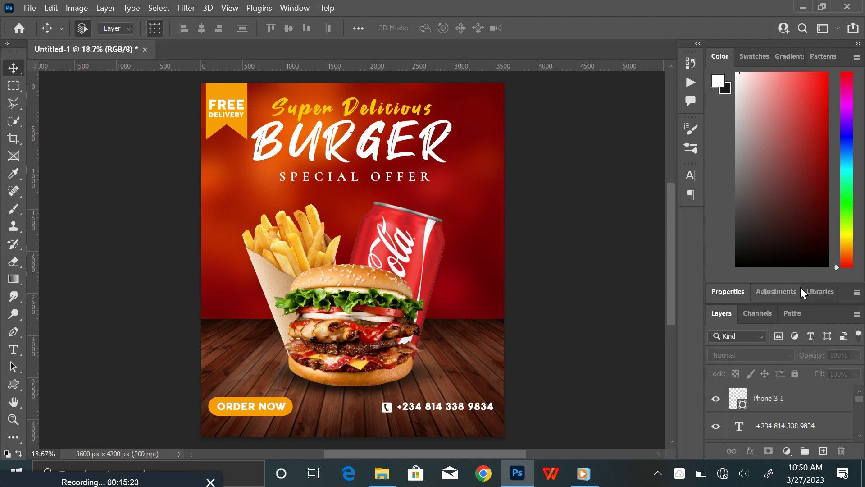
# Shift the ORDER NOW button, phone icon and number row slightly right
pyautogui.moveTo(799, 285); pyautogui.dragTo(799, 139)
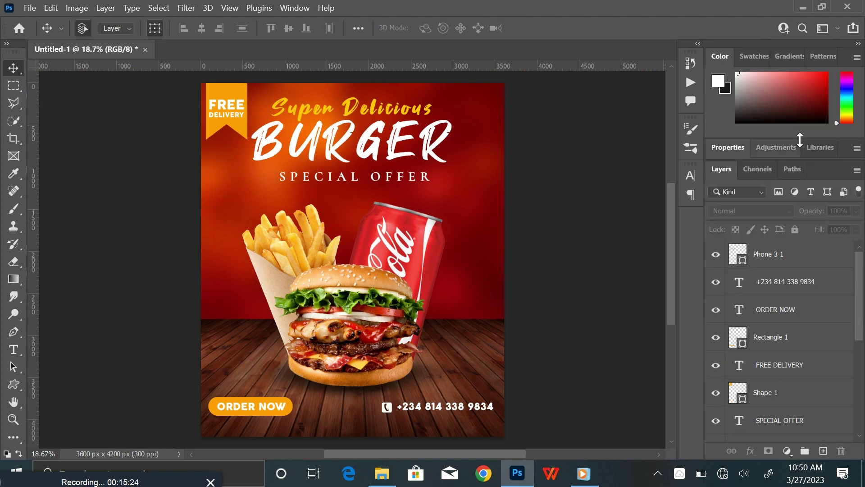
pyautogui.click(802, 255)
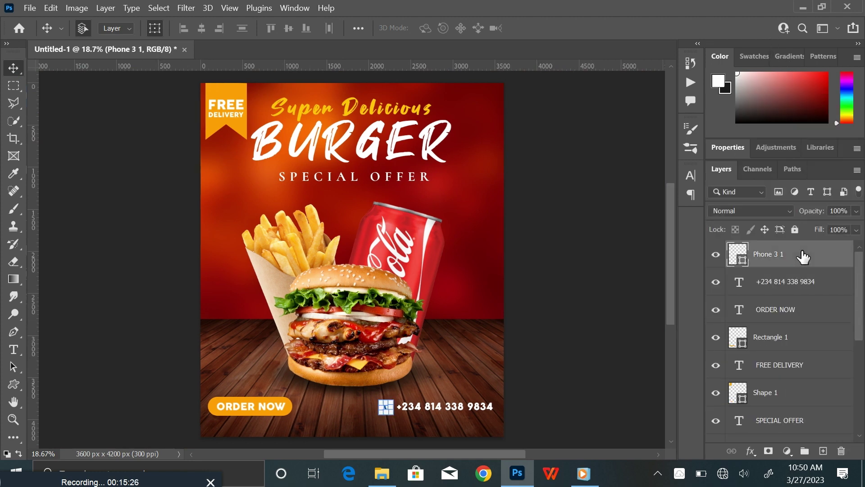
pyautogui.keyDown('shift'); pyautogui.click(798, 340); pyautogui.keyUp('shift')
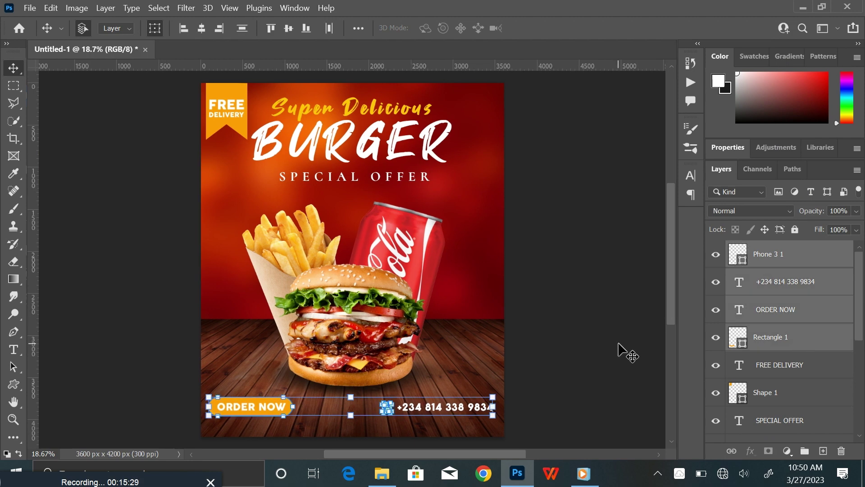
pyautogui.hotkey('shift', 'Down')
pyautogui.hotkey('shift', 'Down')
pyautogui.hotkey('shift', 'Down')
pyautogui.hotkey('shift', 'Down')
pyautogui.hotkey('shift', 'Down')
pyautogui.hotkey('shift', 'Down')
pyautogui.hotkey('shift', 'Down')
pyautogui.hotkey('shift', 'Down')
pyautogui.hotkey('shift', 'Down')
pyautogui.hotkey('shift', 'Down')
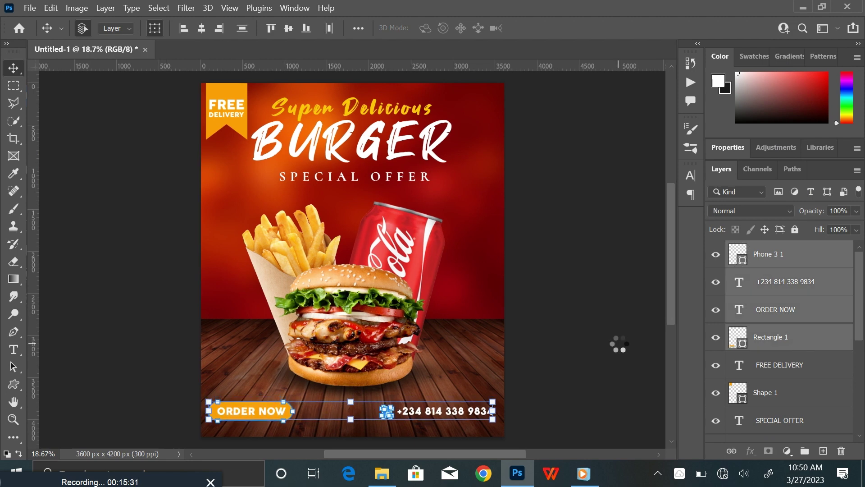
pyautogui.hotkey('shift', 'Down')
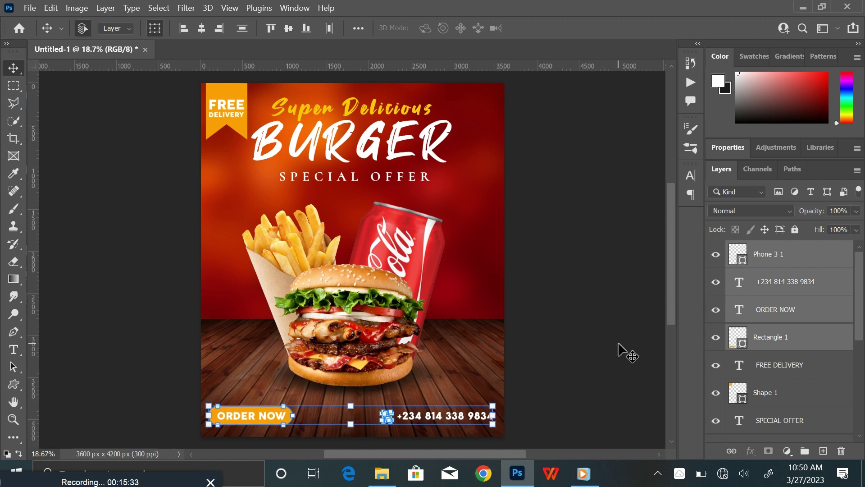
pyautogui.click(495, 428)
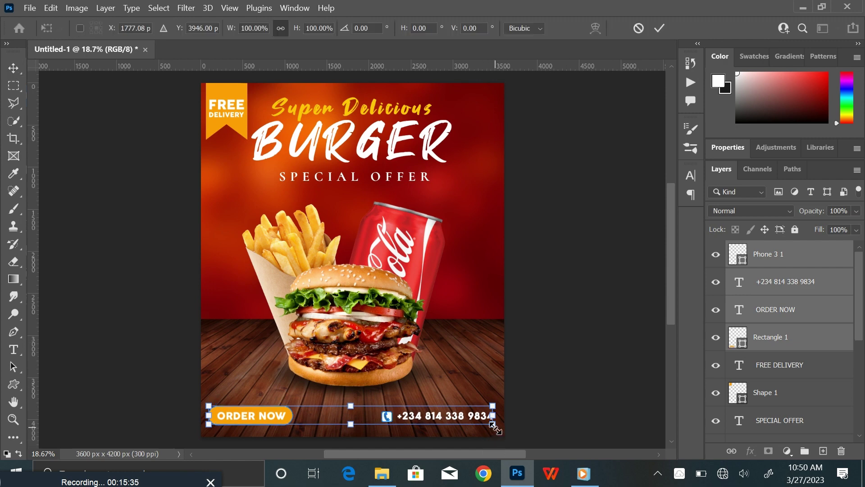
pyautogui.moveTo(388, 420); pyautogui.dragTo(390, 418)
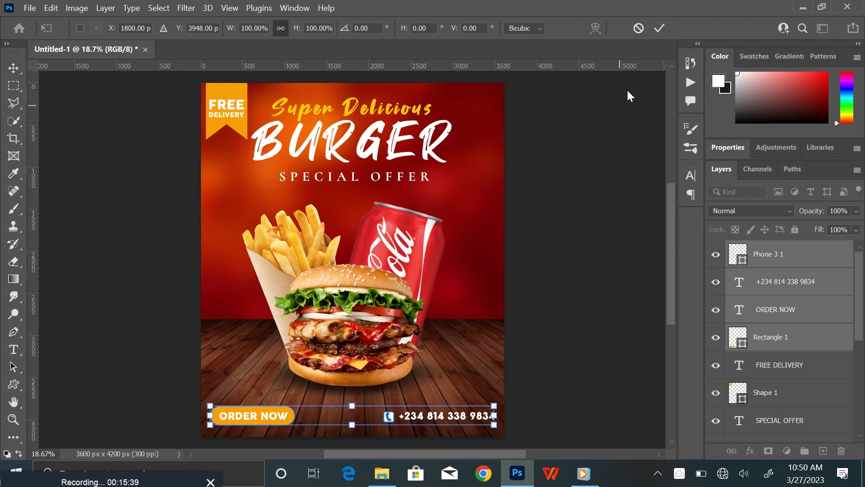
pyautogui.click(658, 29)
pyautogui.click(572, 282)
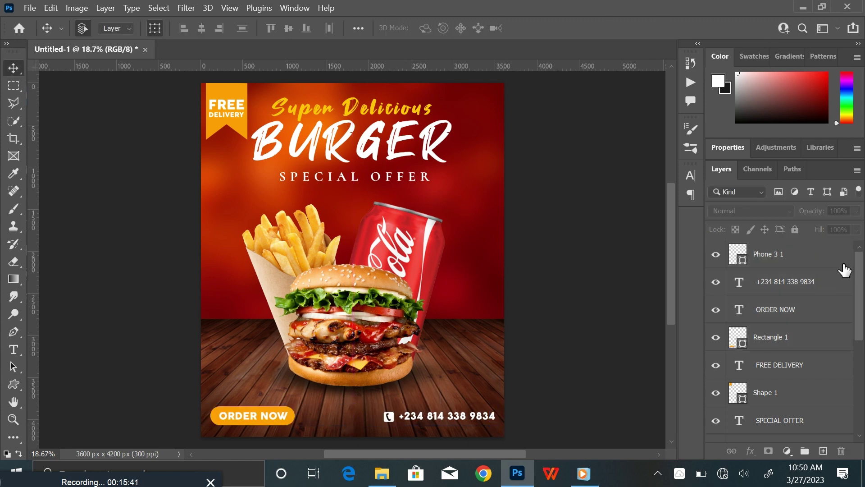
# Enlarge the Images group and Layer 3 shadow to about 110%
pyautogui.scroll(-5, 799, 401)
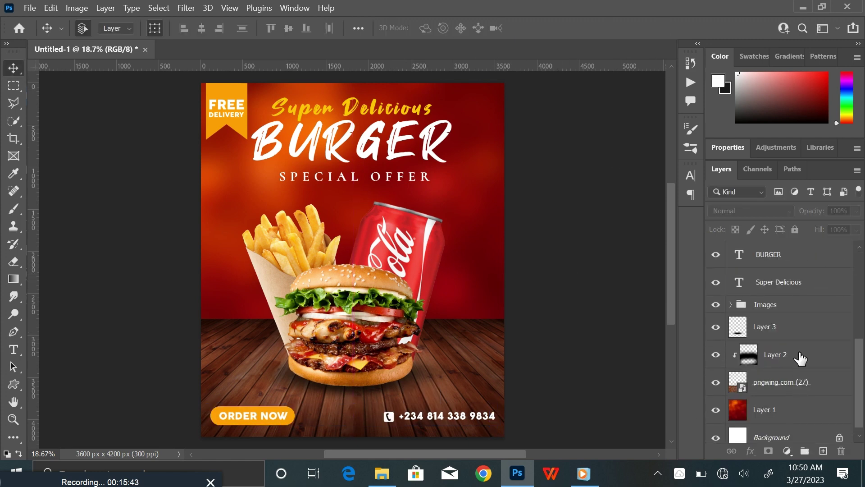
pyautogui.click(797, 311)
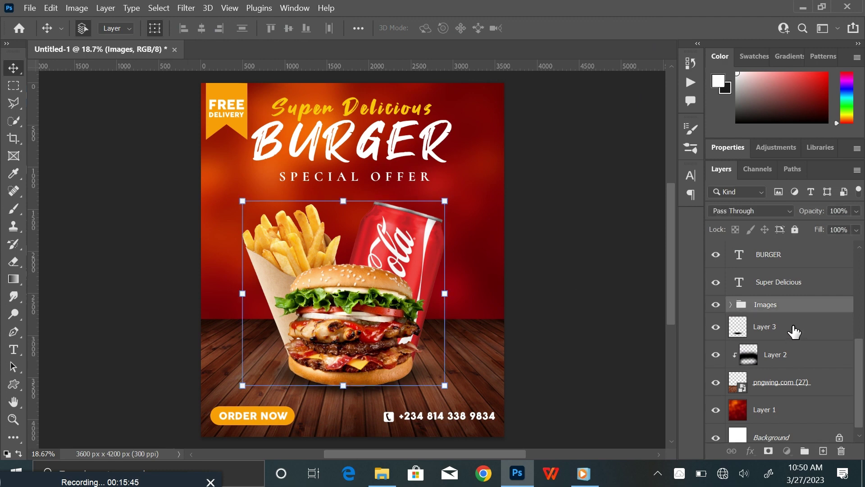
pyautogui.keyDown('ctrl'); pyautogui.click(794, 332); pyautogui.keyUp('ctrl')
pyautogui.hotkey('ctrl', 't')
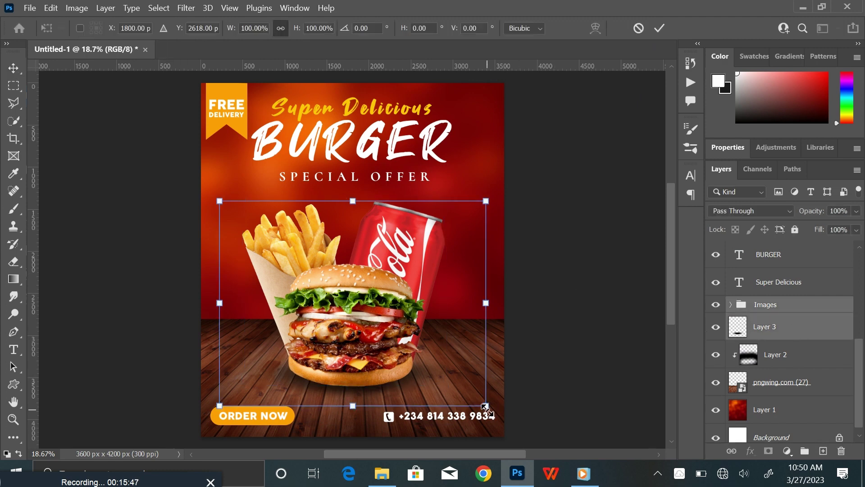
pyautogui.moveTo(485, 407); pyautogui.dragTo(499, 416)
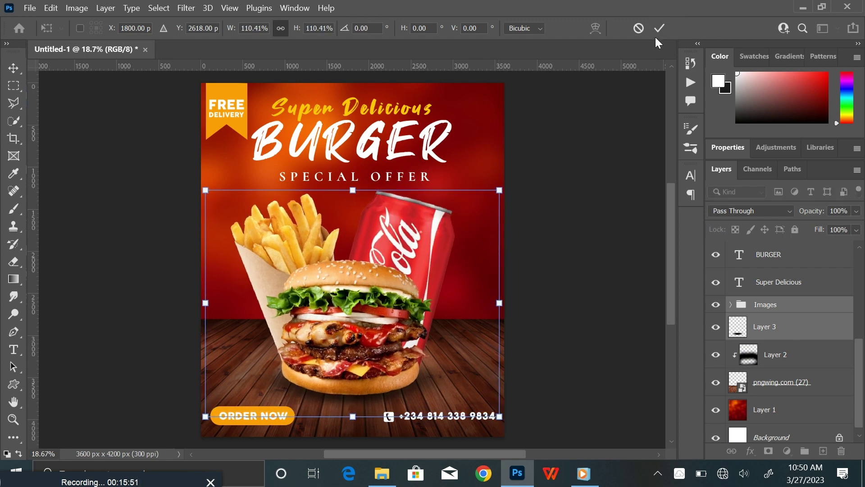
pyautogui.press('Return')
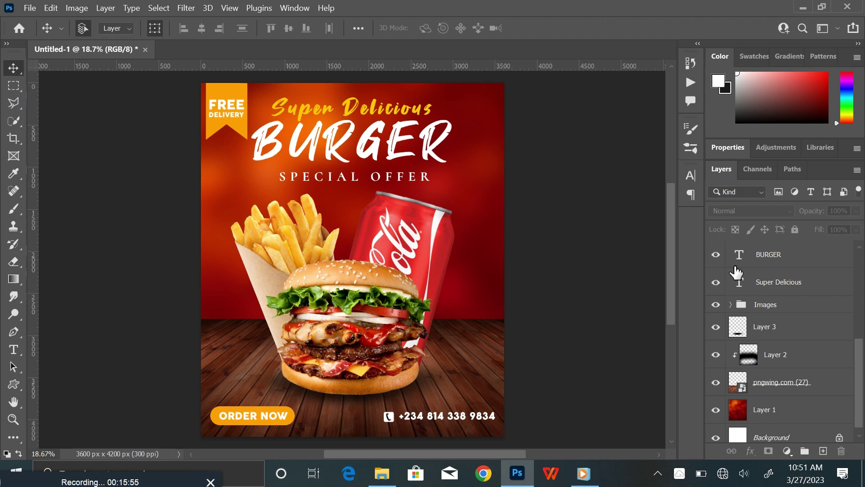
# Above Phone 3 1, add a new layer and draw a circle beside the top of the cola can
pyautogui.scroll(5, 809, 280)
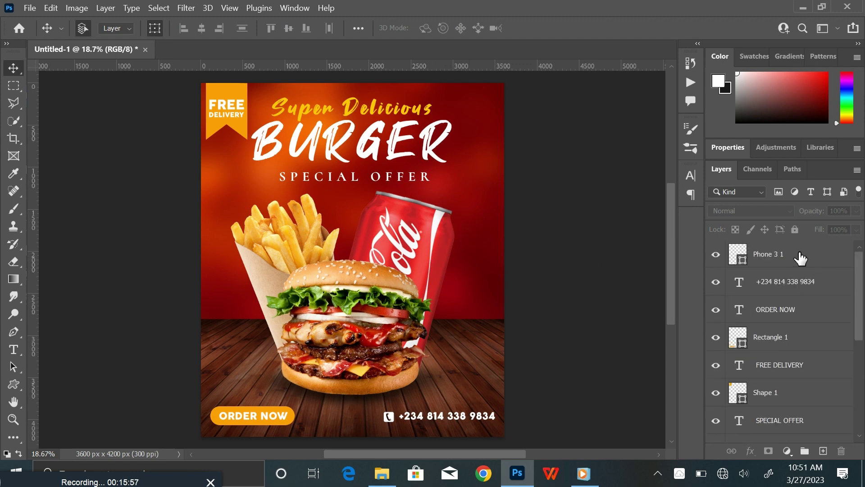
pyautogui.click(800, 258)
pyautogui.click(823, 450)
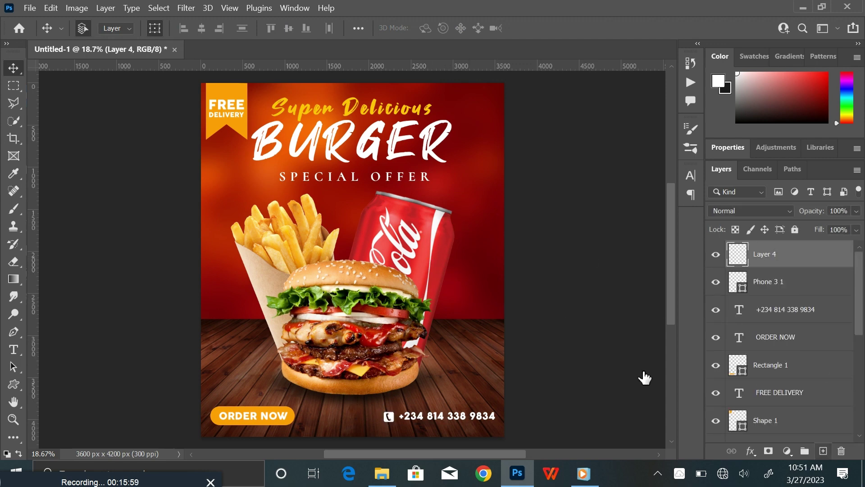
pyautogui.click(14, 384)
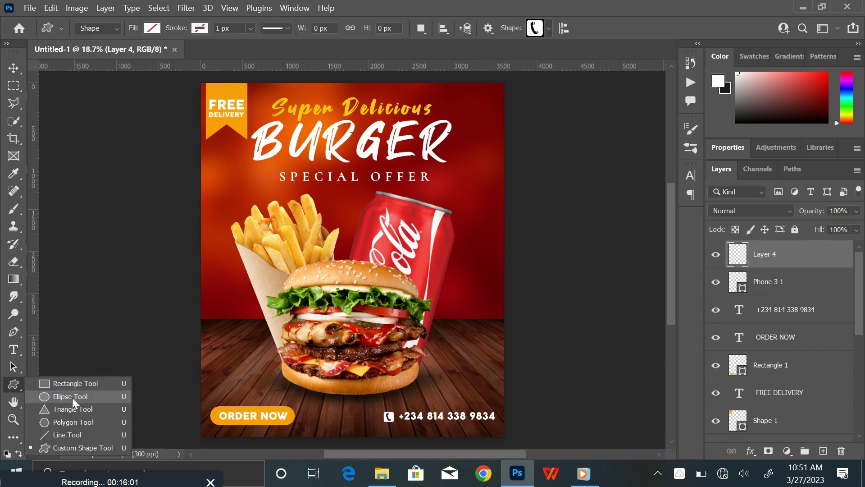
pyautogui.click(72, 397)
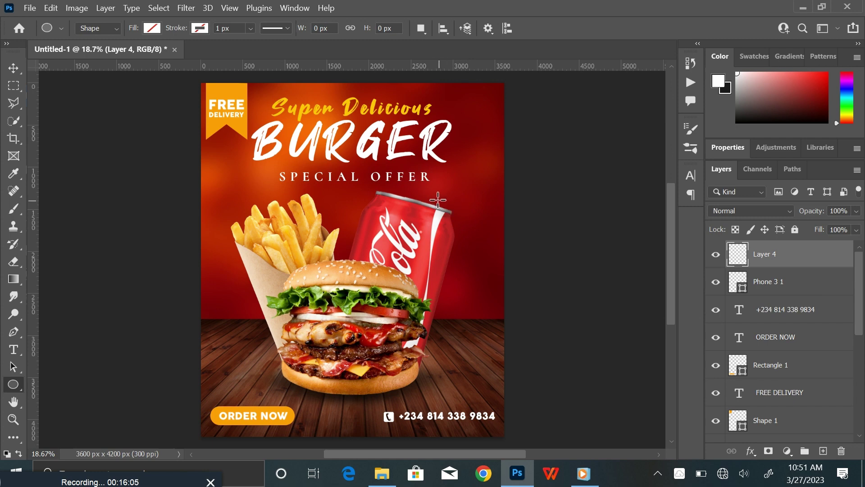
pyautogui.moveTo(432, 197); pyautogui.dragTo(479, 250)
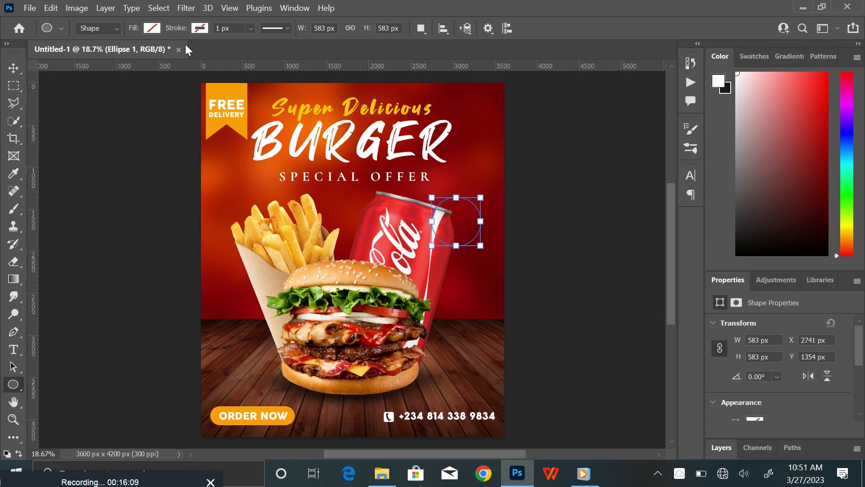
# Give the circle a white dotted outline about 21 px thick
pyautogui.click(200, 28)
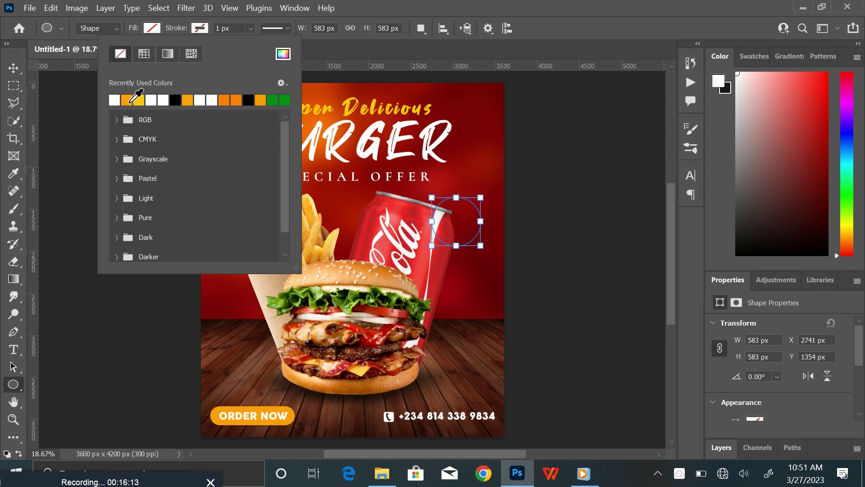
pyautogui.click(115, 100)
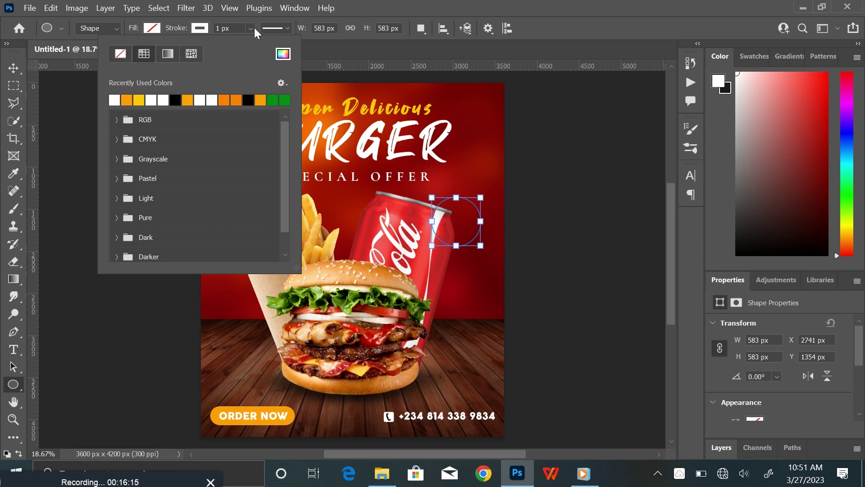
pyautogui.click(288, 28)
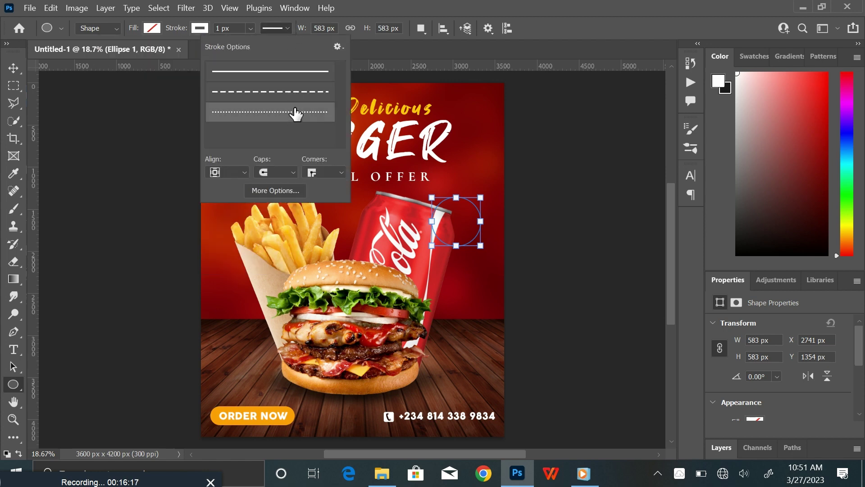
pyautogui.click(246, 34)
pyautogui.moveTo(255, 45); pyautogui.dragTo(262, 46)
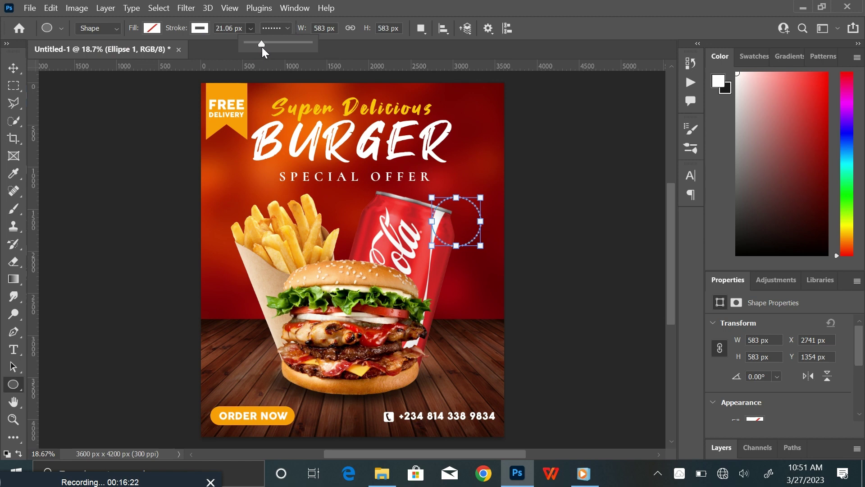
pyautogui.click(19, 63)
pyautogui.click(67, 149)
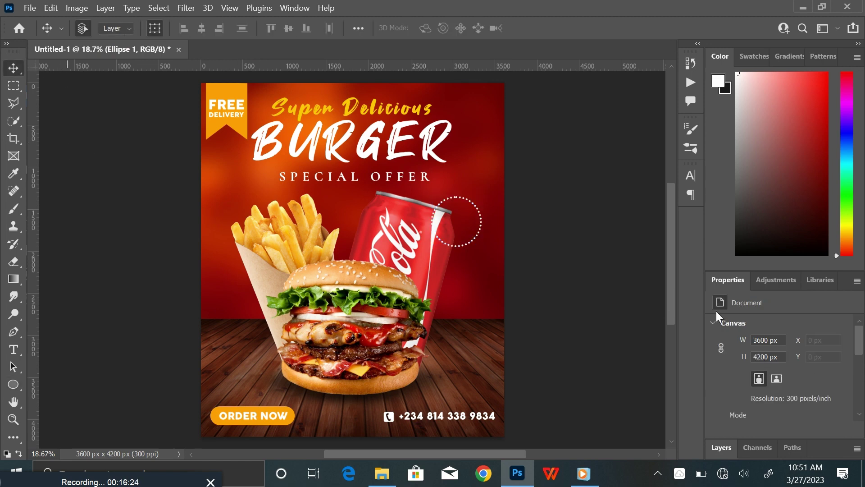
pyautogui.doubleClick(758, 273)
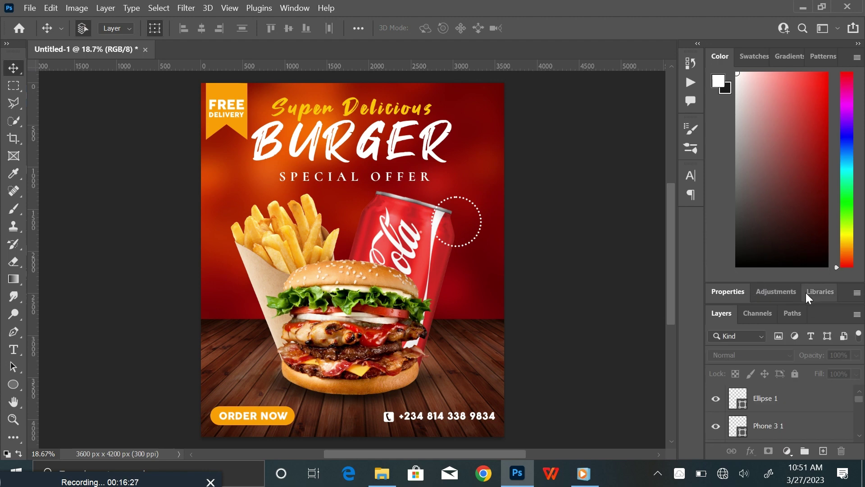
# Duplicate Ellipse 1 and shrink the copy to about 83% inside the ring
pyautogui.moveTo(798, 283); pyautogui.dragTo(787, 55)
pyautogui.click(818, 257)
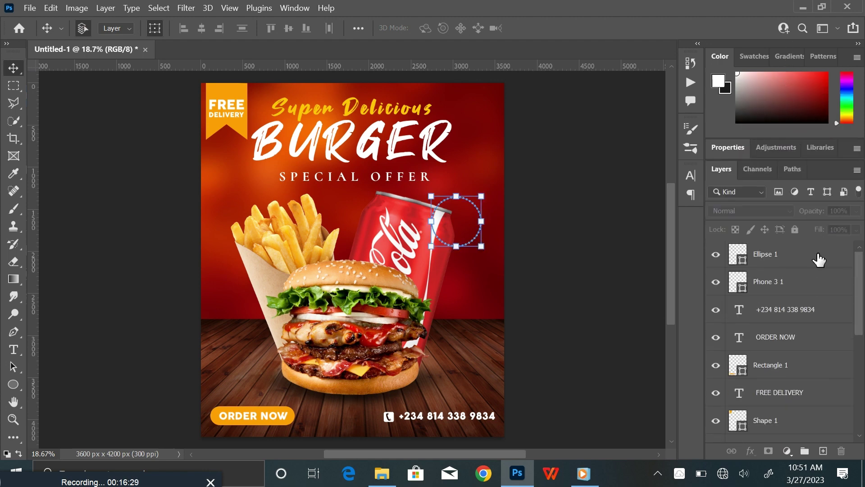
pyautogui.hotkey('ctrl', 'j')
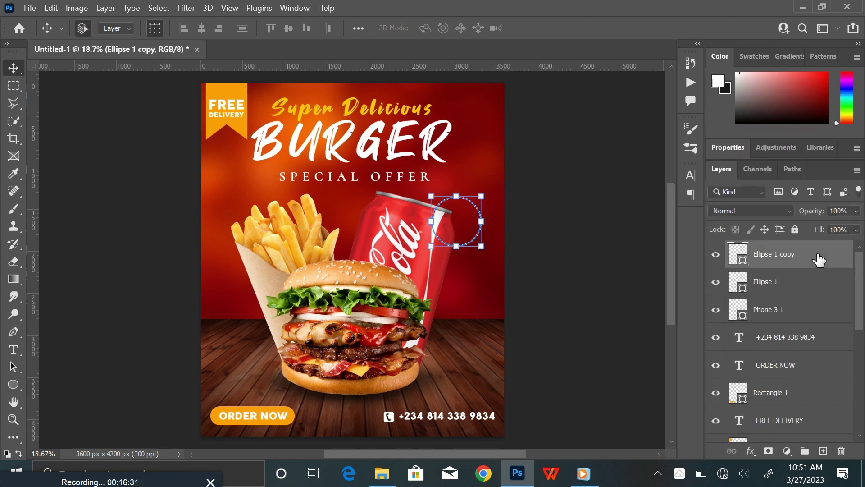
pyautogui.hotkey('ctrl', 't')
pyautogui.moveTo(482, 245); pyautogui.dragTo(478, 243)
pyautogui.click(659, 29)
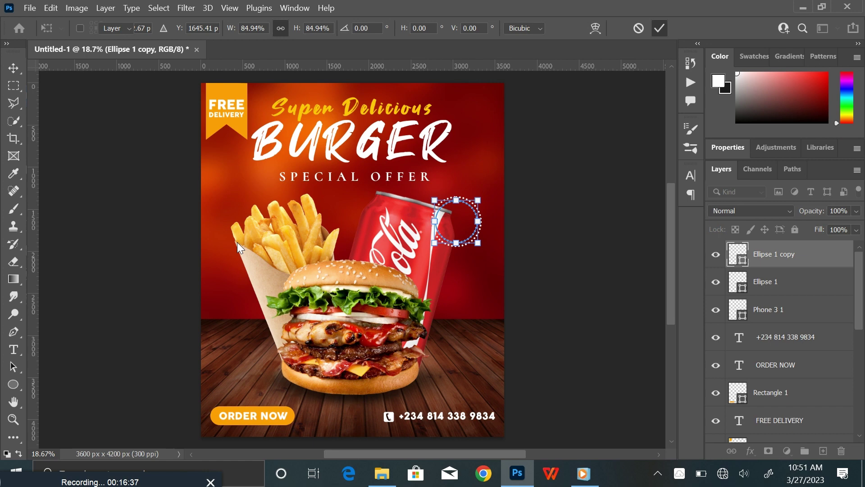
# Fill the inner Ellipse 1 copy circle with the orange swatch
pyautogui.click(13, 384)
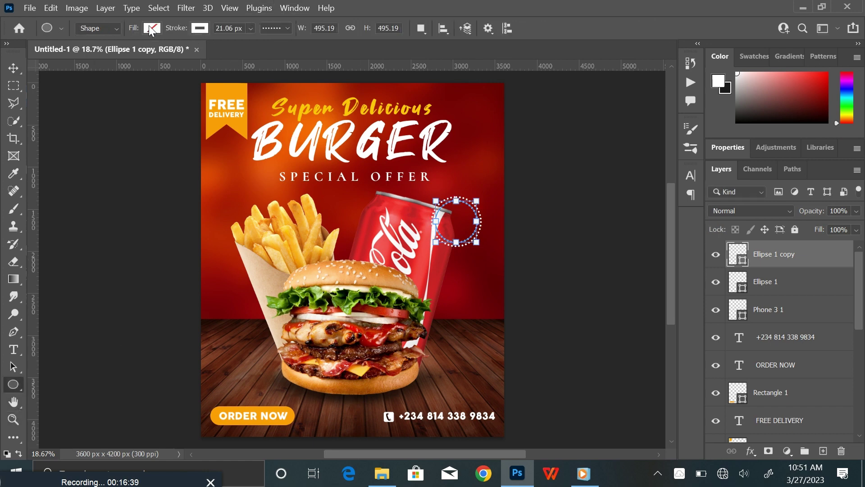
pyautogui.click(151, 29)
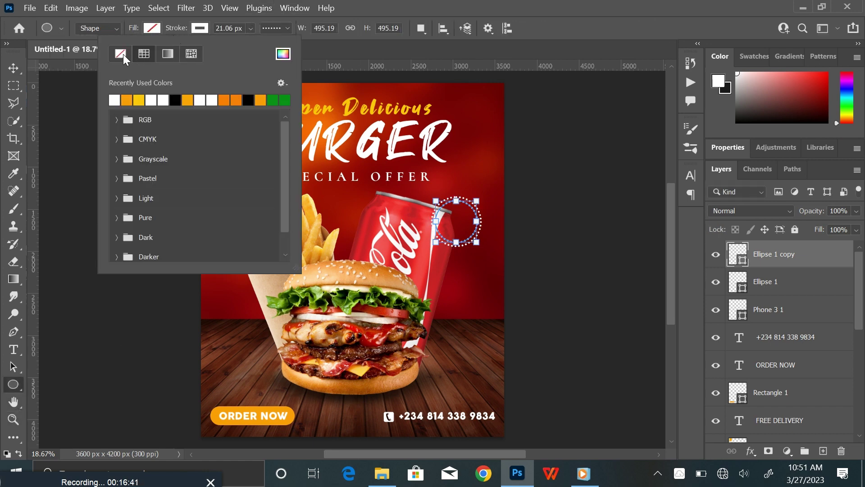
pyautogui.click(79, 100)
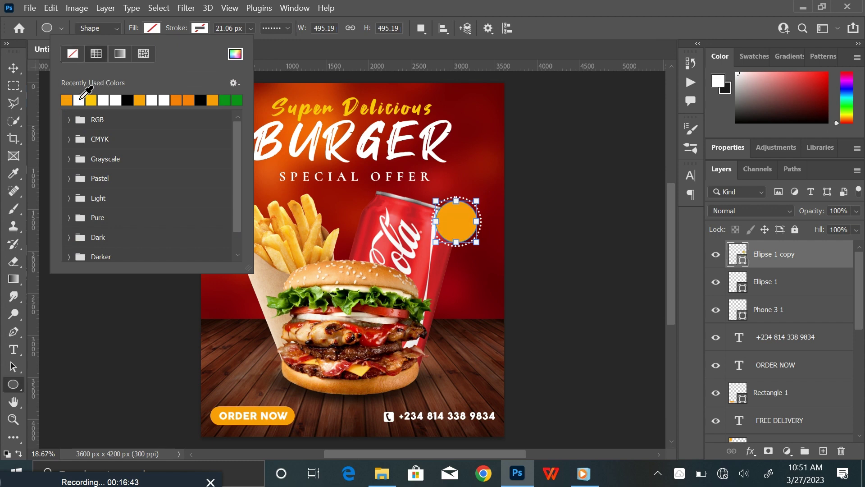
pyautogui.click(17, 69)
pyautogui.click(82, 124)
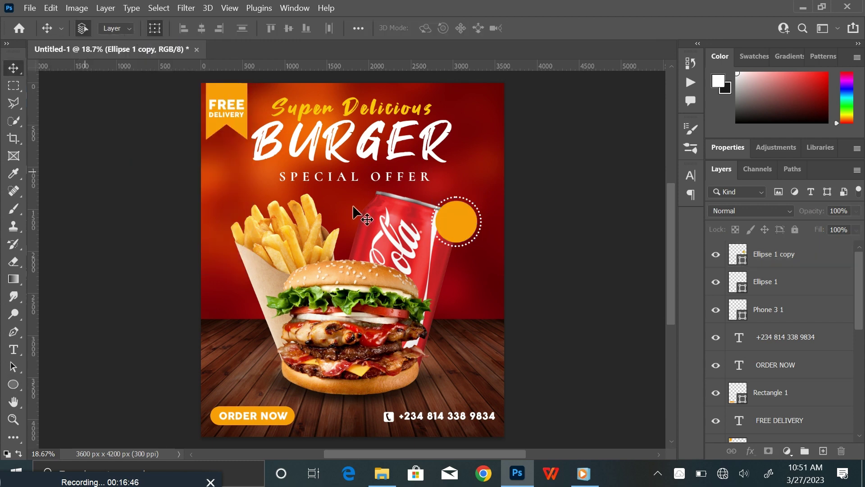
# Add a new layer above Ellipse 1 copy and start a text box inside the orange circle
pyautogui.click(804, 257)
pyautogui.click(823, 451)
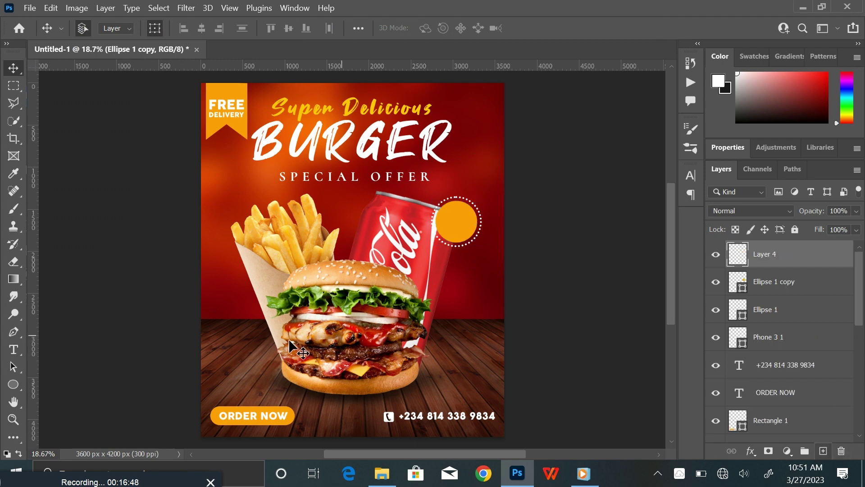
pyautogui.click(13, 349)
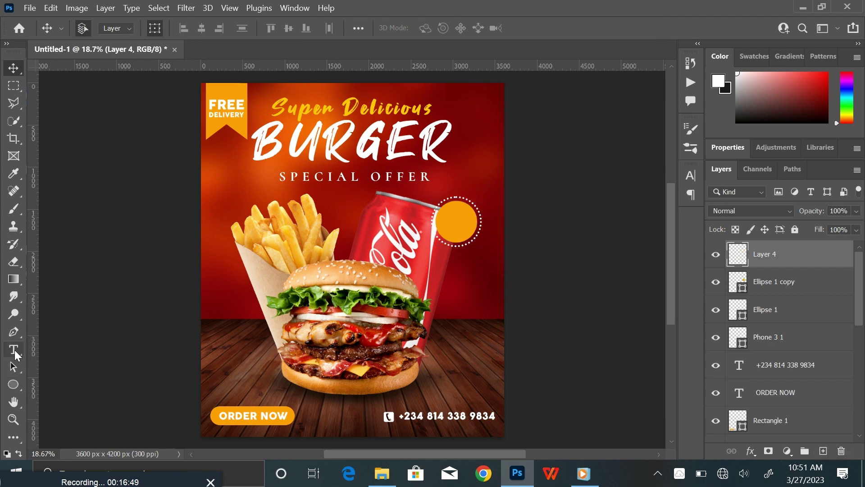
pyautogui.click(448, 220)
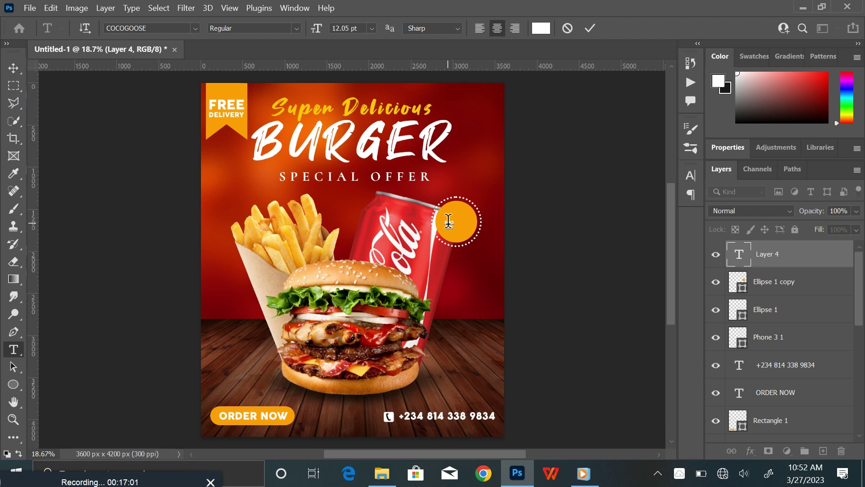
# Enlarge the $20 ONLY text to fill the orange badge and nudge it into place
pyautogui.click(13, 68)
pyautogui.hotkey('ctrl', '+')
pyautogui.hotkey('ctrl', '+')
pyautogui.hotkey('ctrl', '+')
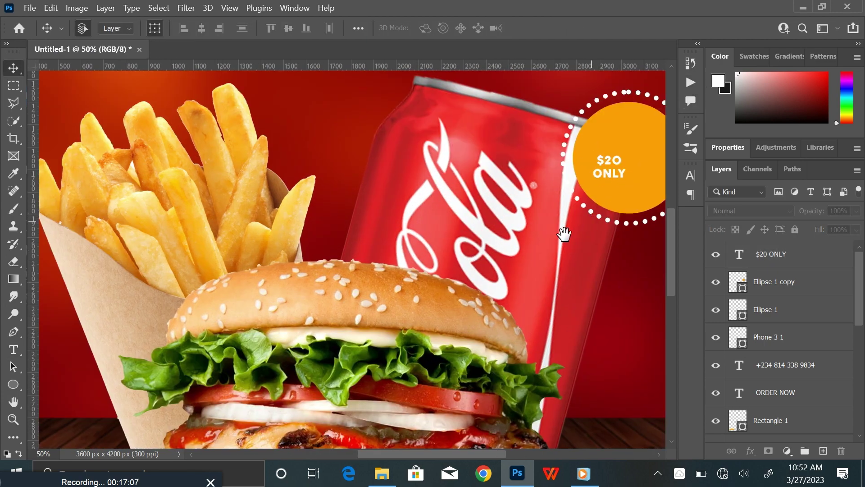
pyautogui.moveTo(563, 231); pyautogui.dragTo(347, 296)
pyautogui.click(374, 260)
pyautogui.hotkey('ctrl', 't')
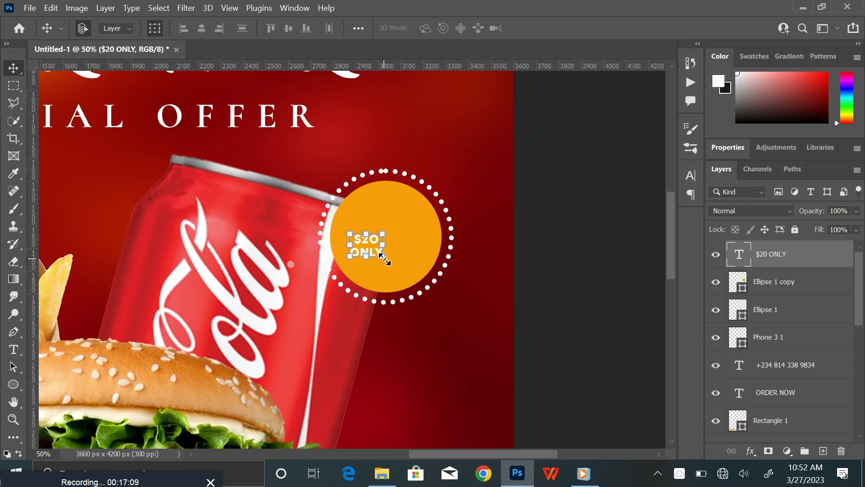
pyautogui.moveTo(383, 257); pyautogui.dragTo(413, 285)
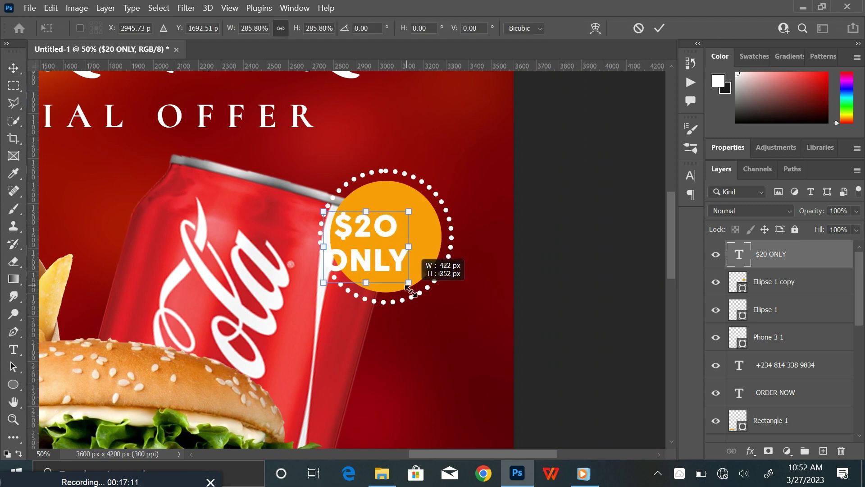
pyautogui.click(660, 28)
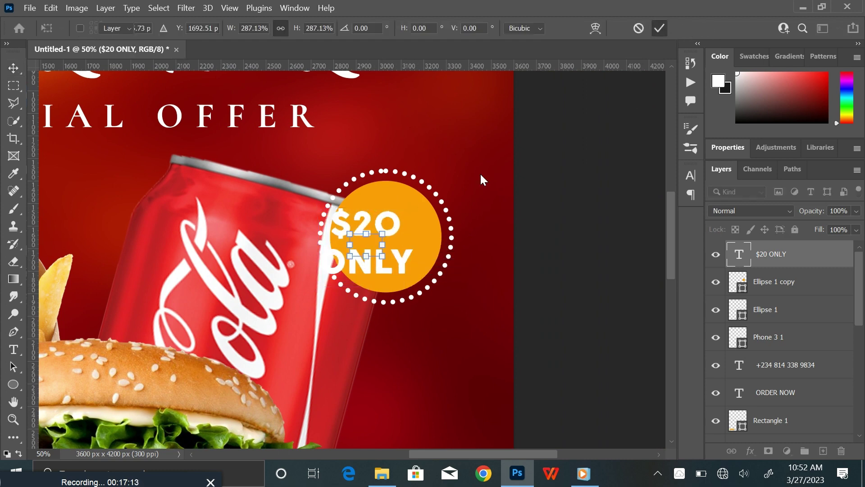
pyautogui.moveTo(385, 259); pyautogui.dragTo(339, 255)
# Set the ONLY line to 30 pt and the price text's leading to 27 pt
pyautogui.doubleClick(401, 257)
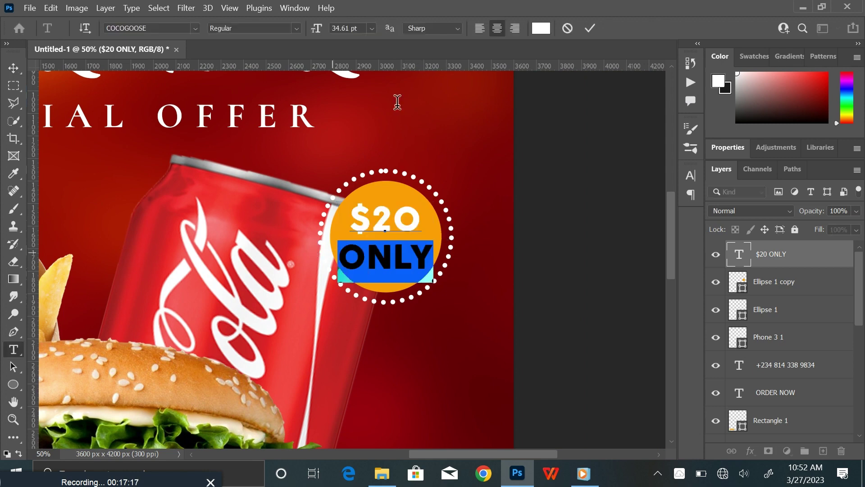
pyautogui.click(372, 28)
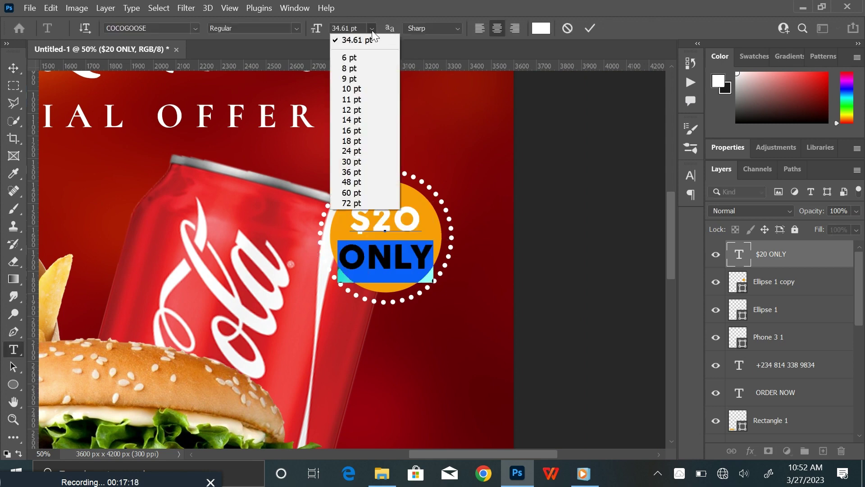
pyautogui.click(360, 162)
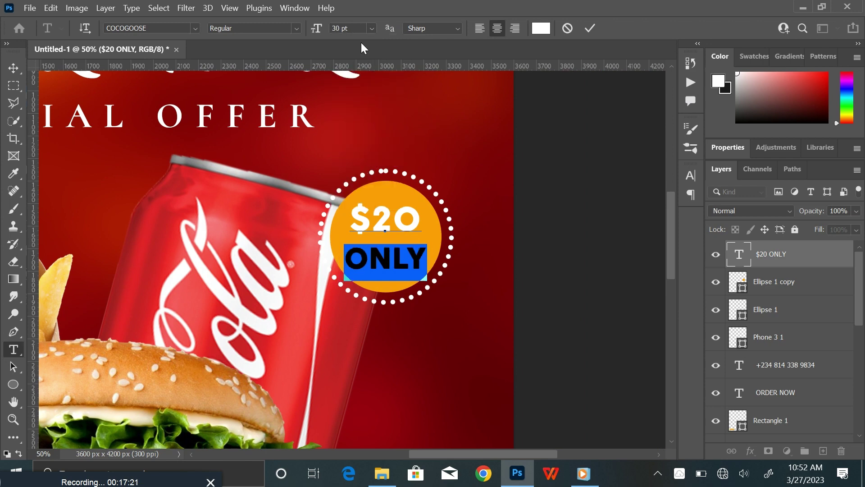
pyautogui.click(351, 26)
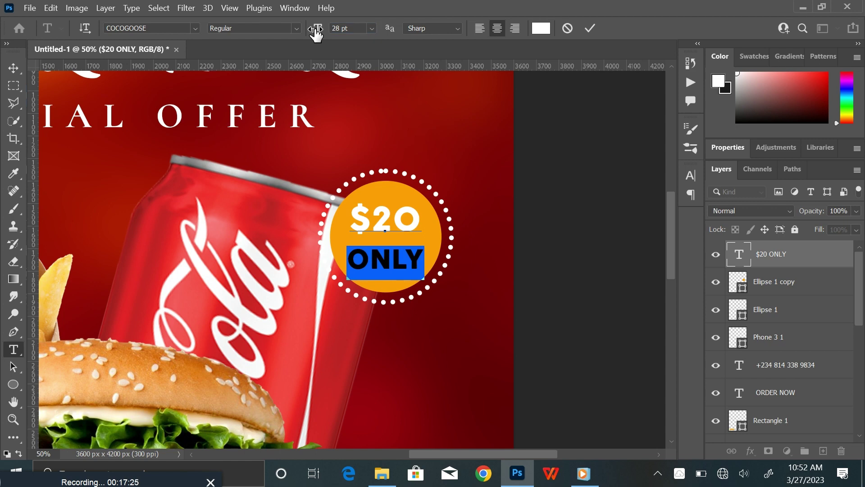
pyautogui.hotkey('ctrl', 'a')
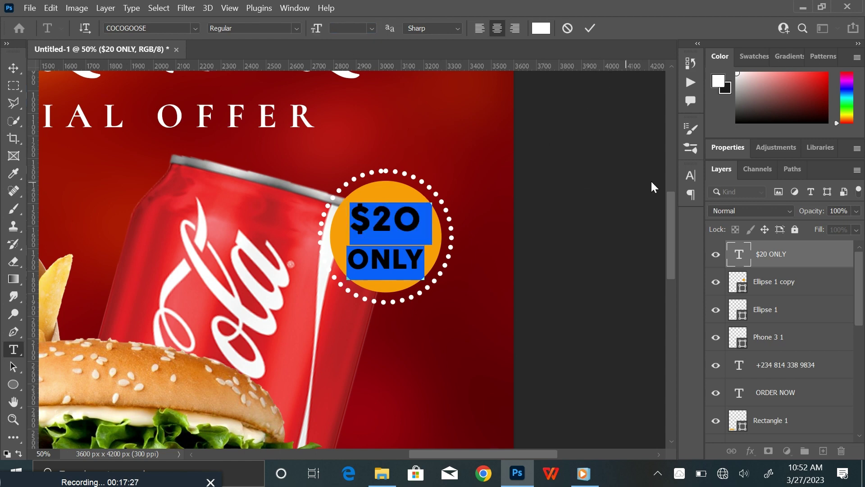
pyautogui.click(690, 176)
pyautogui.moveTo(623, 217); pyautogui.dragTo(615, 217)
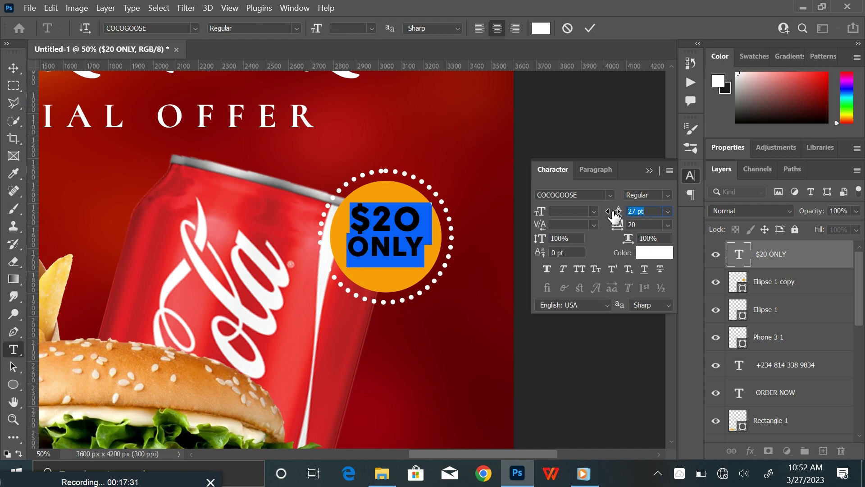
pyautogui.click(648, 171)
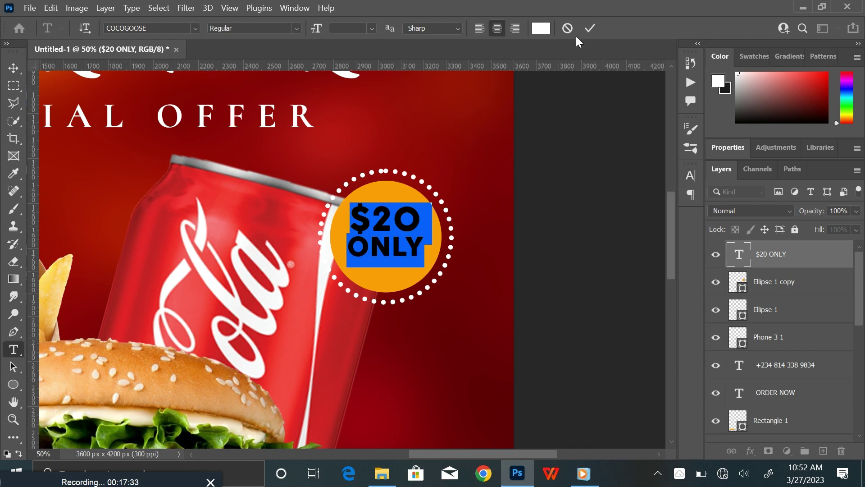
pyautogui.click(590, 28)
# Reposition and rescale the price text to about 107.67% so it centres in the badge
pyautogui.press('v')
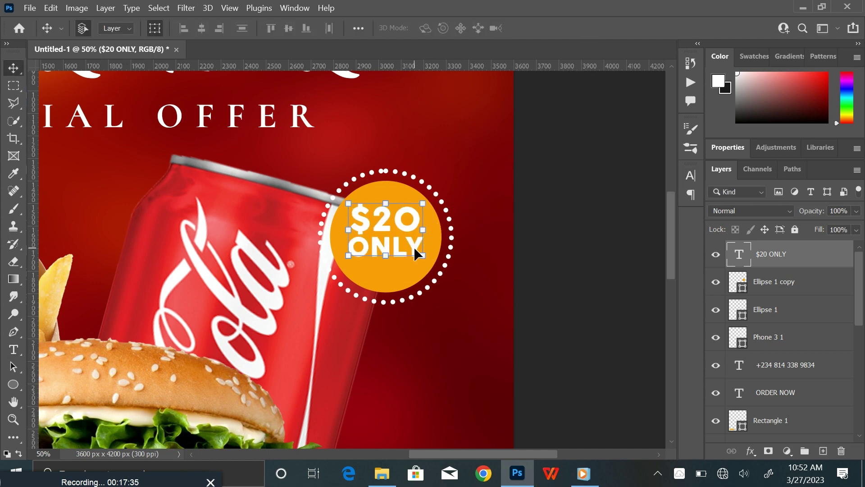
pyautogui.moveTo(413, 247); pyautogui.dragTo(422, 275)
pyautogui.hotkey('ctrl', 't')
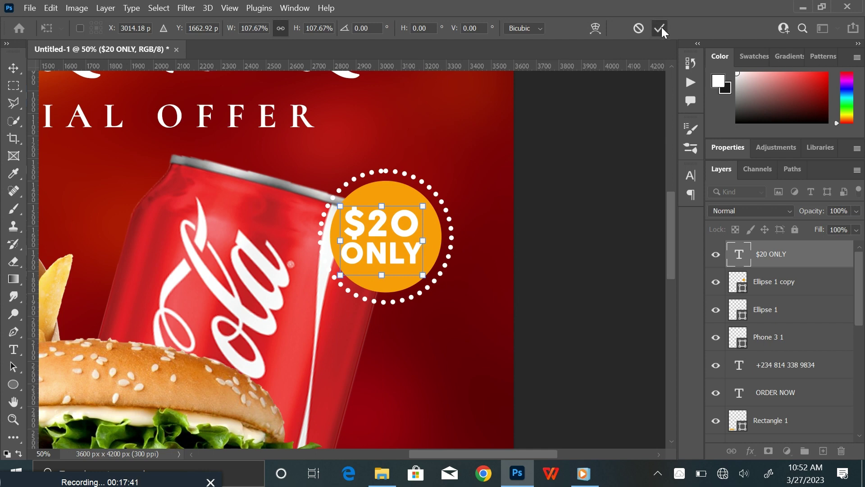
pyautogui.click(660, 29)
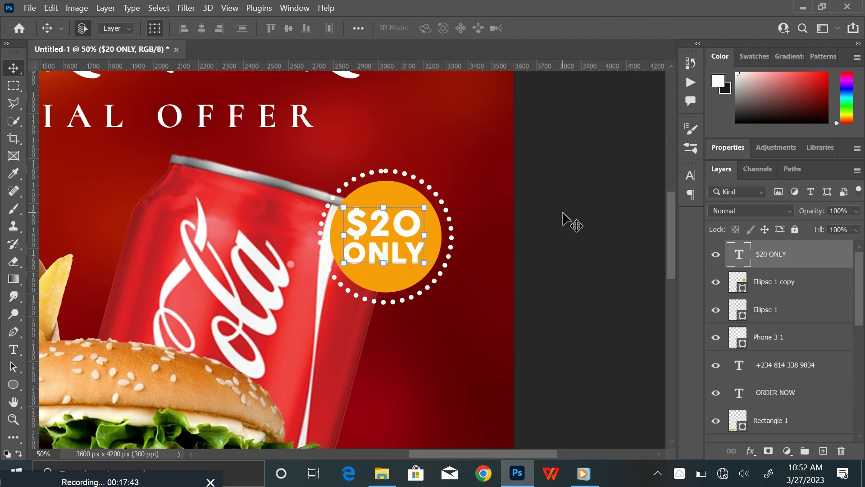
pyautogui.click(562, 218)
# Scale the $20 ONLY text and both ellipse circles together down to about 91%
pyautogui.hotkey('ctrl', '0')
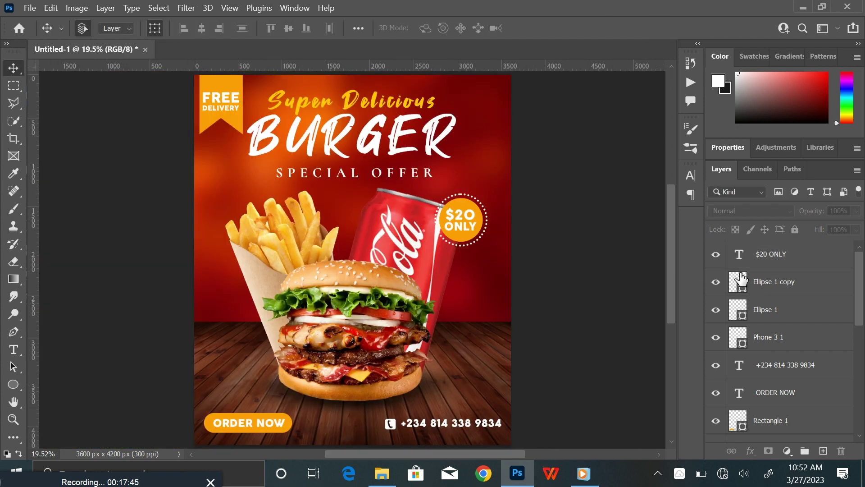
pyautogui.click(812, 256)
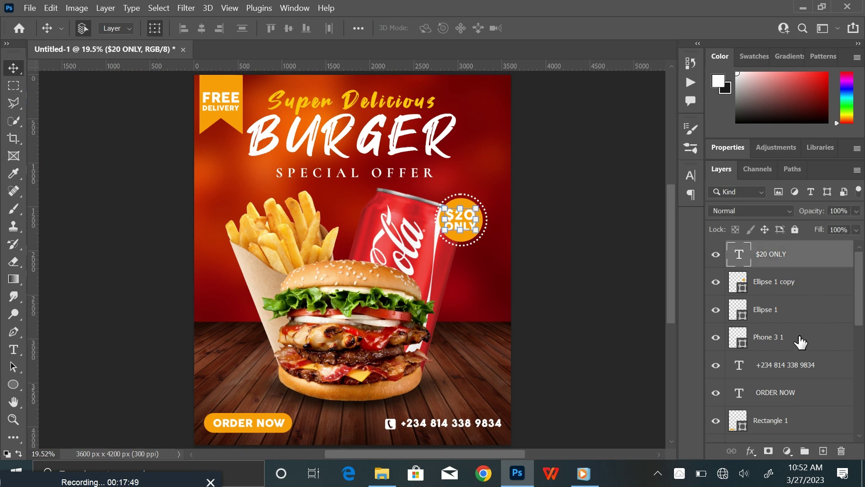
pyautogui.keyDown('shift'); pyautogui.click(797, 310); pyautogui.keyUp('shift')
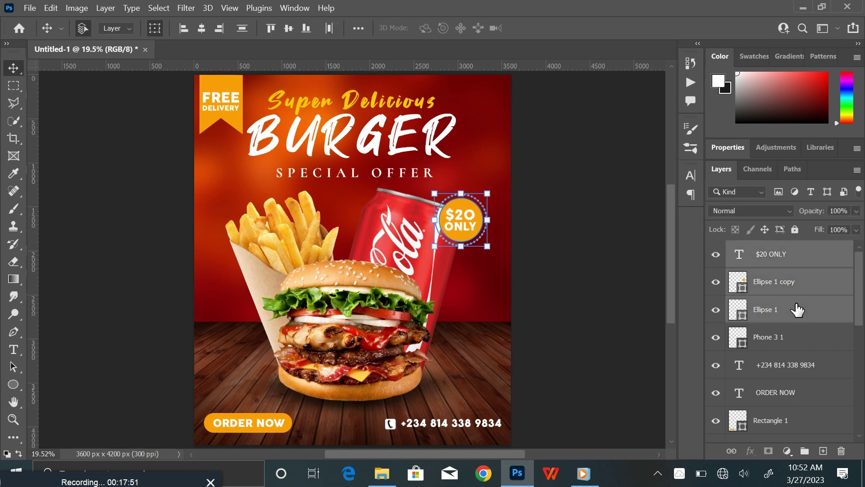
pyautogui.moveTo(487, 245); pyautogui.dragTo(464, 215)
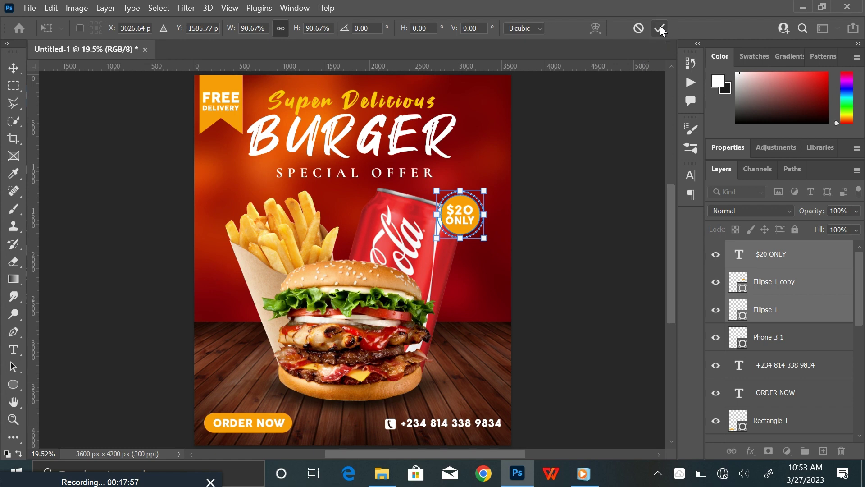
pyautogui.click(589, 230)
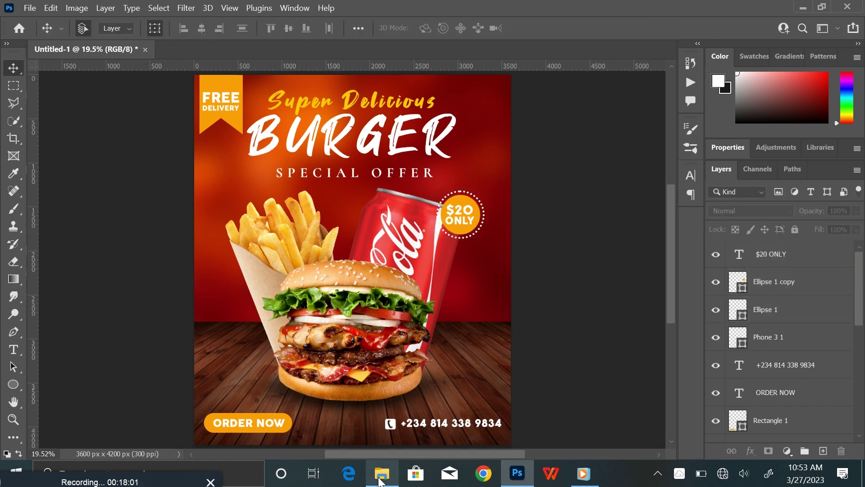
# Drag the onion ring image from the Burger flyer tutorial folder into the flyer
pyautogui.click(382, 473)
pyautogui.click(175, 112)
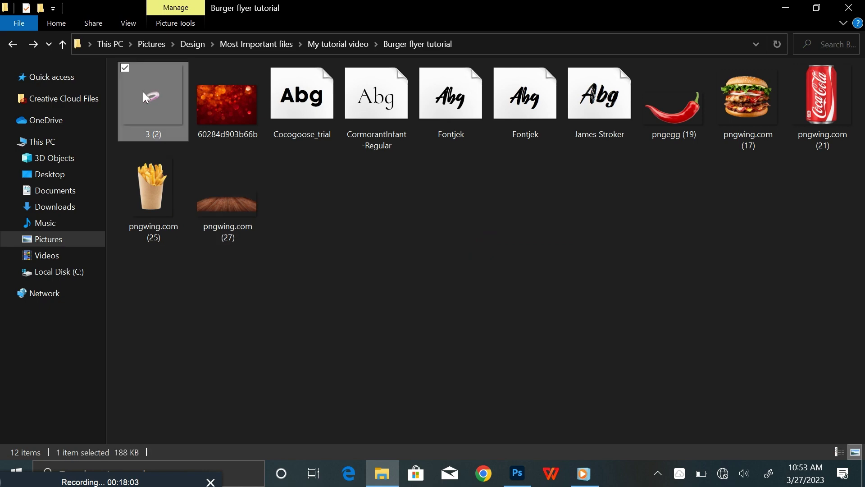
pyautogui.moveTo(145, 97); pyautogui.dragTo(436, 427)
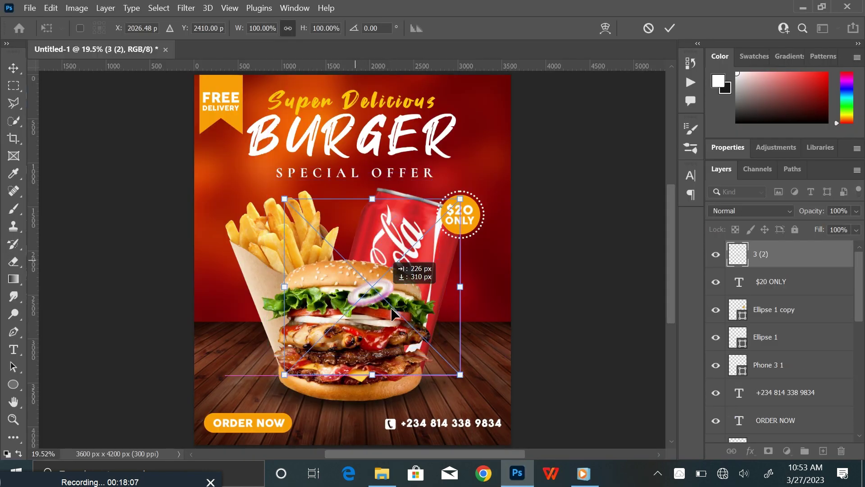
# Place the onion ring beside the burger's base and motion-blur it at -25°, 89 pixels
pyautogui.moveTo(391, 307); pyautogui.dragTo(439, 365)
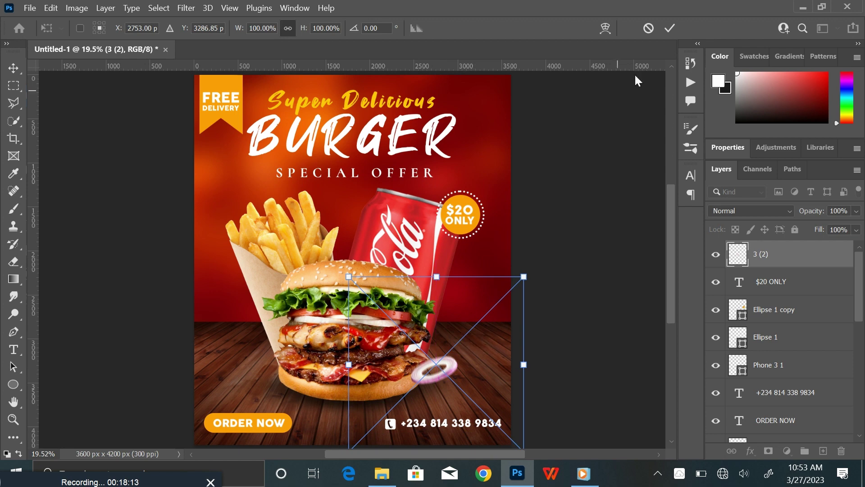
pyautogui.click(670, 28)
pyautogui.click(186, 7)
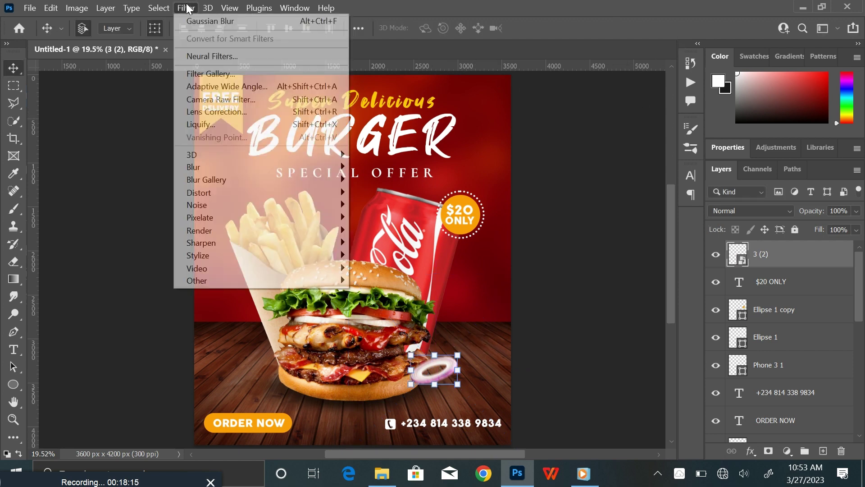
pyautogui.moveTo(292, 170)
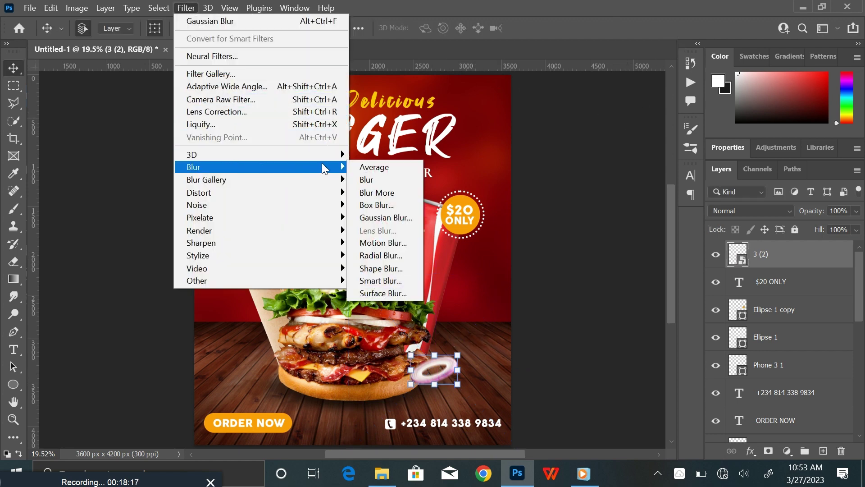
pyautogui.click(400, 239)
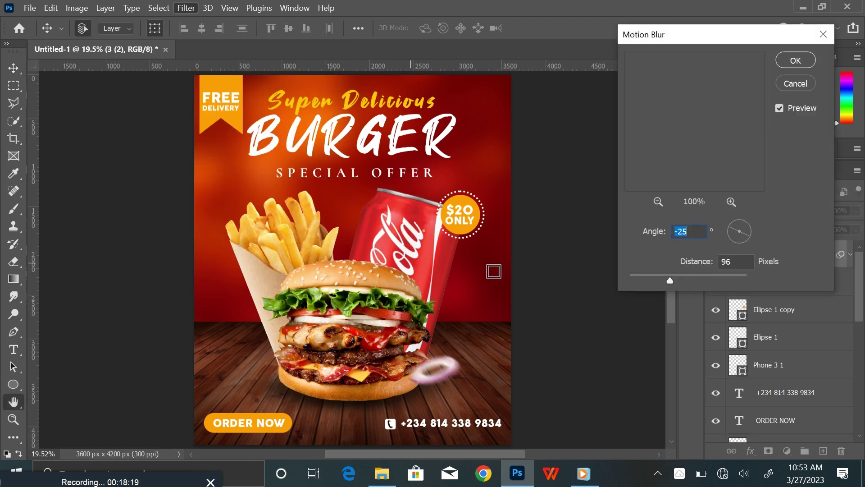
pyautogui.moveTo(670, 283); pyautogui.dragTo(669, 281)
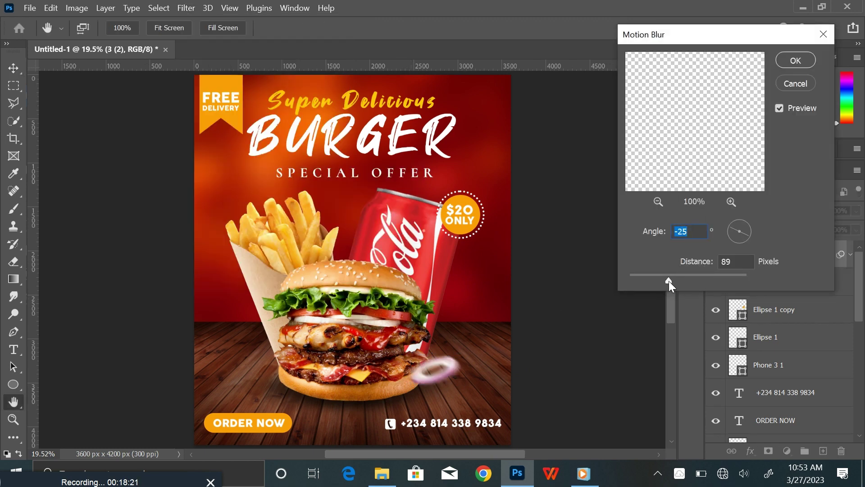
pyautogui.press('Tab')
pyautogui.click(789, 61)
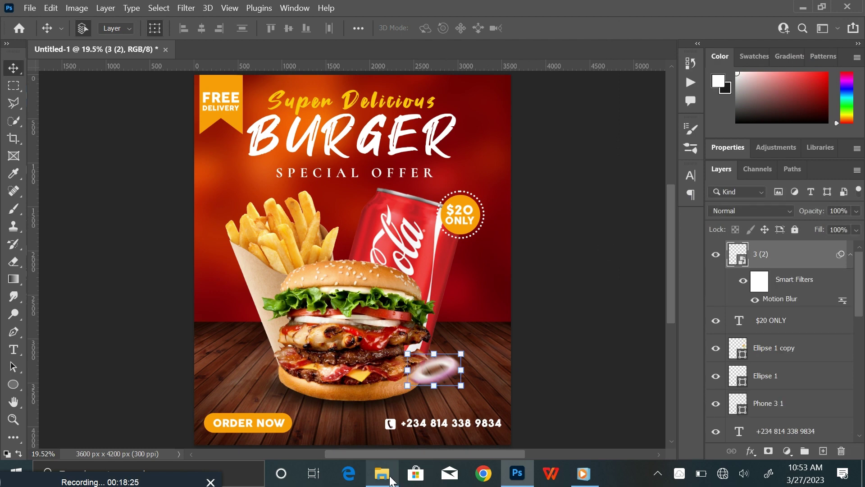
# Place the pngegg (19) chili pepper, scaled down and tilted, beside the cola can
pyautogui.click(382, 473)
pyautogui.moveTo(666, 126); pyautogui.dragTo(490, 346)
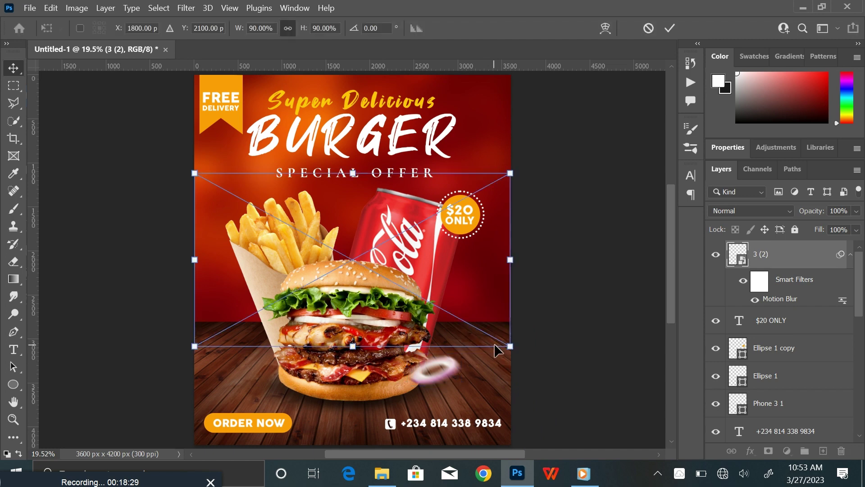
pyautogui.moveTo(194, 173); pyautogui.dragTo(443, 327)
pyautogui.moveTo(497, 408); pyautogui.dragTo(513, 382)
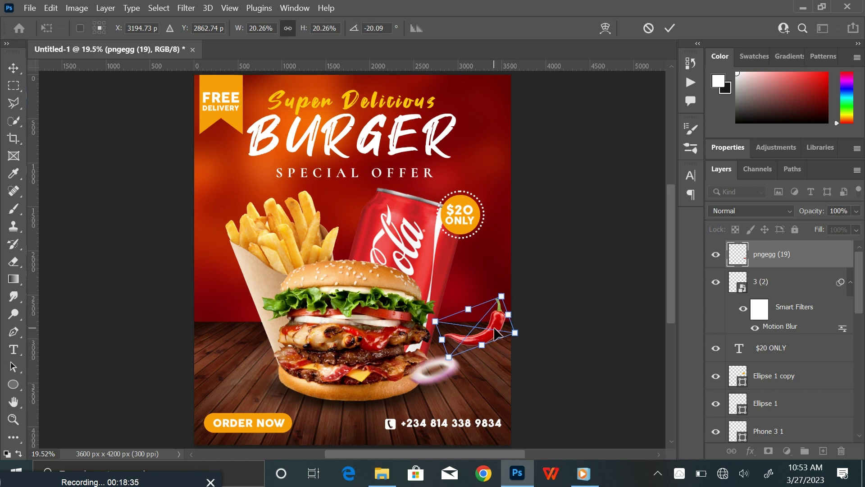
pyautogui.moveTo(497, 336); pyautogui.dragTo(495, 313)
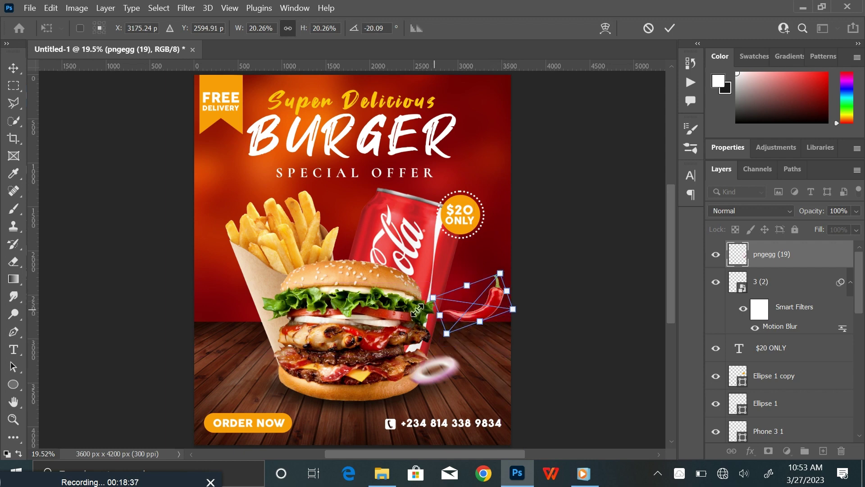
pyautogui.moveTo(428, 298); pyautogui.dragTo(440, 298)
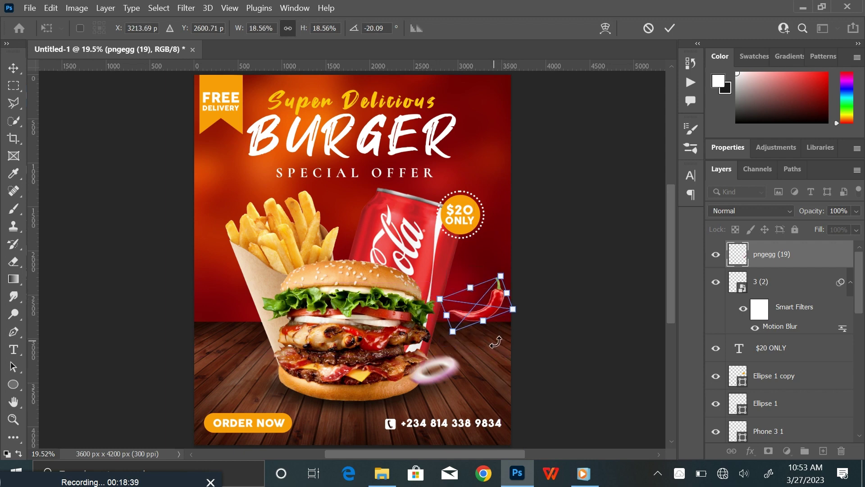
pyautogui.moveTo(496, 342); pyautogui.dragTo(495, 318)
pyautogui.press('Up')
pyautogui.press('Up')
pyautogui.press('Up')
pyautogui.press('Up')
pyautogui.press('Up')
pyautogui.press('Up')
pyautogui.press('Up')
pyautogui.press('Up')
pyautogui.press('Up')
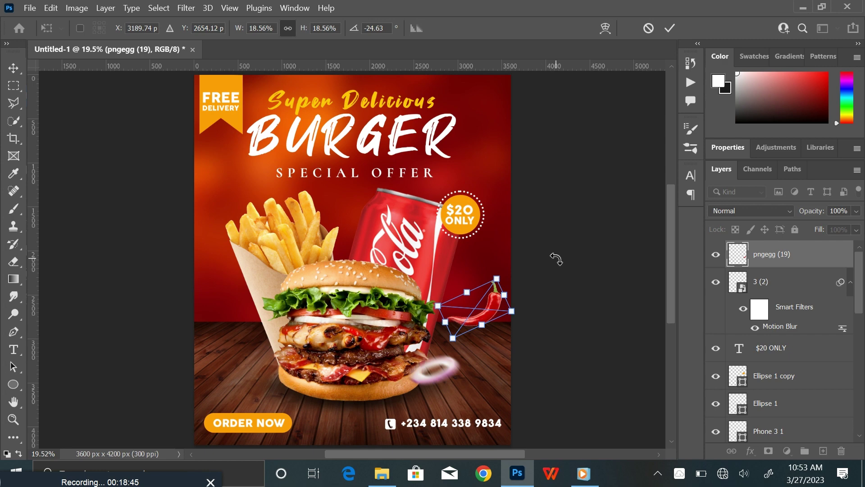
pyautogui.moveTo(532, 312); pyautogui.dragTo(533, 305)
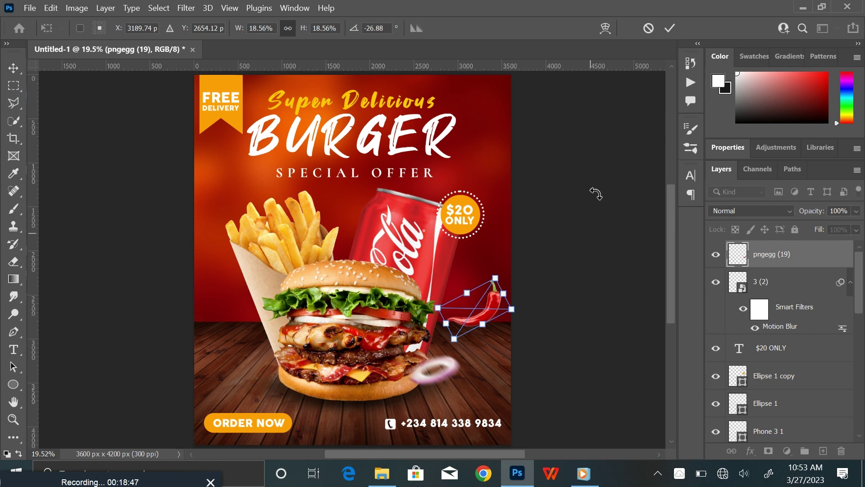
pyautogui.click(667, 29)
# Apply a 106-pixel Motion Blur to the chili and collapse both layers' filter lists
pyautogui.click(186, 8)
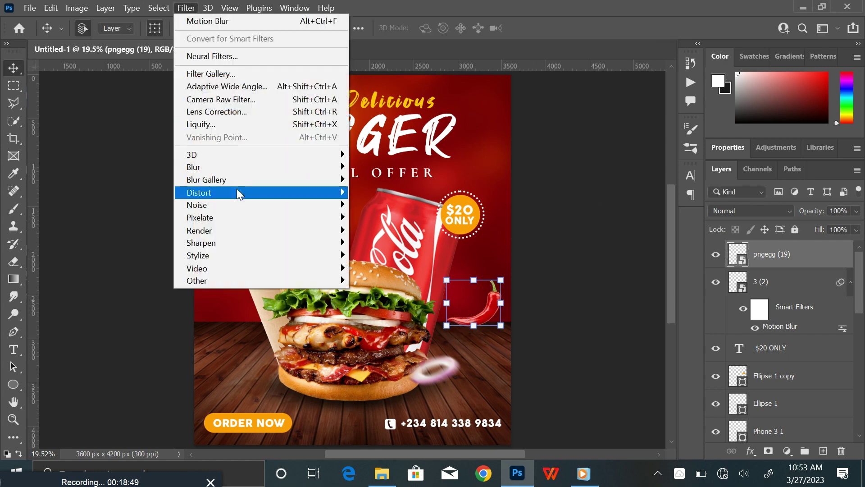
pyautogui.moveTo(282, 169)
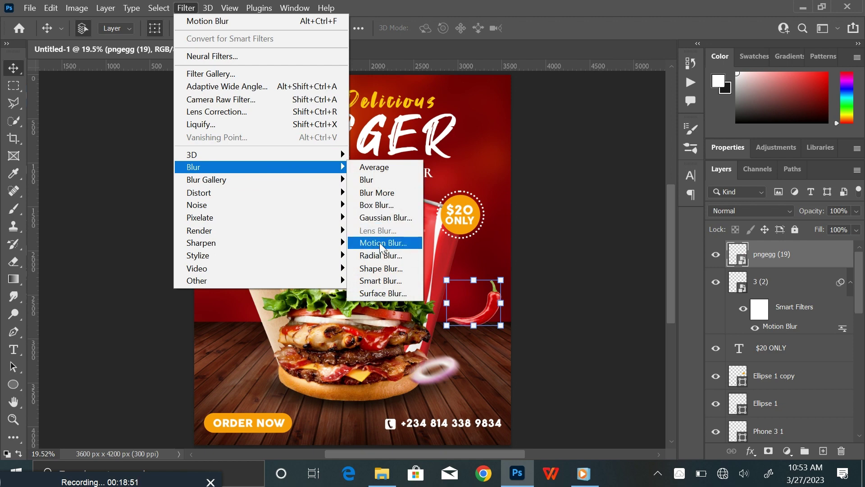
pyautogui.click(380, 244)
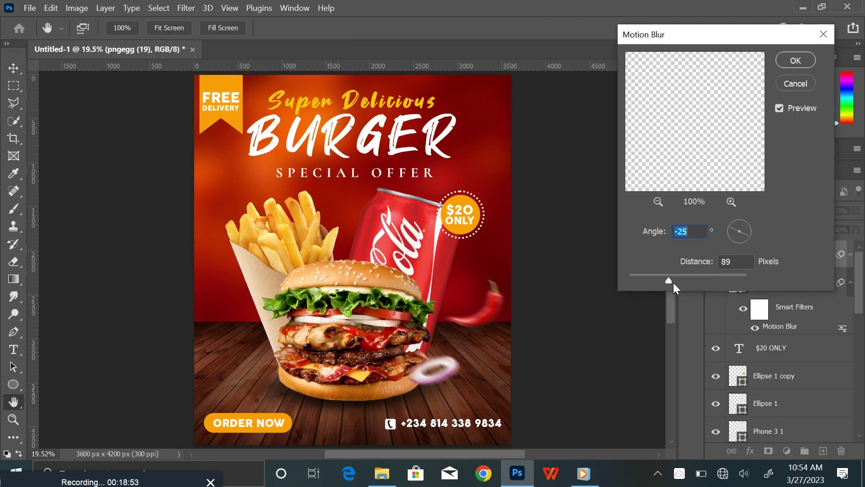
pyautogui.moveTo(673, 282); pyautogui.dragTo(672, 282)
pyautogui.click(782, 63)
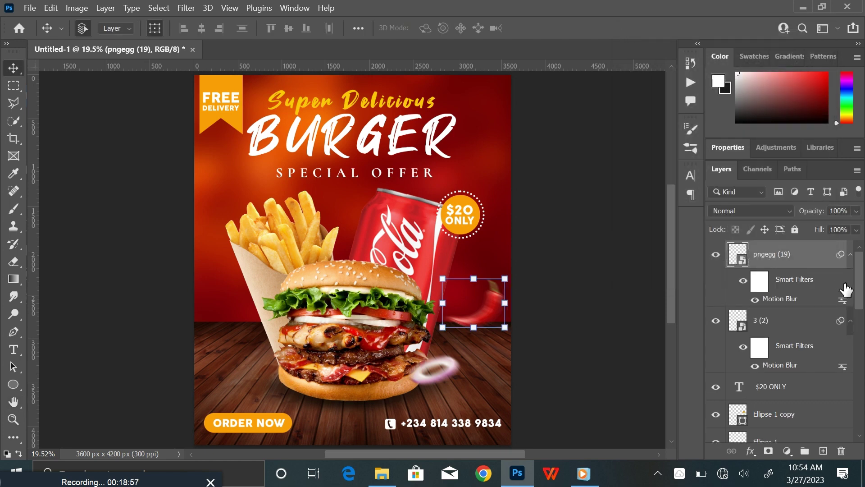
pyautogui.click(850, 254)
pyautogui.click(850, 282)
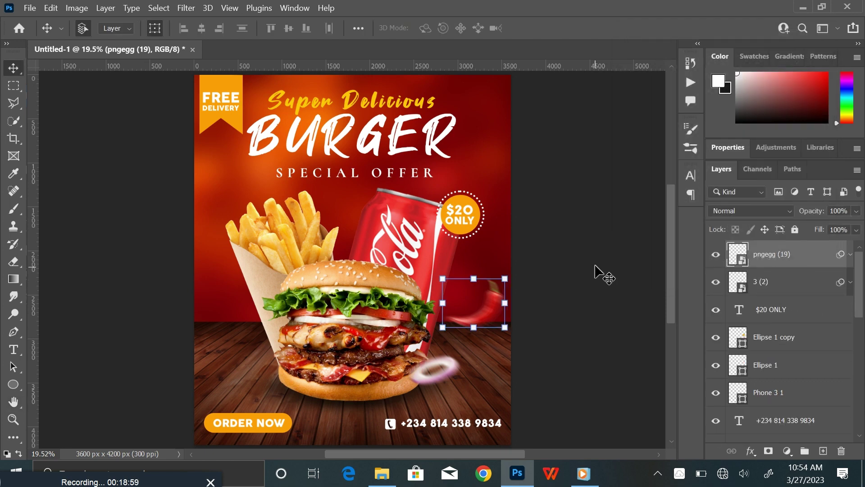
# Duplicate the blurred chili, flip it horizontally, then rotate and shrink it at the upper left
pyautogui.hotkey('ctrl', 'j')
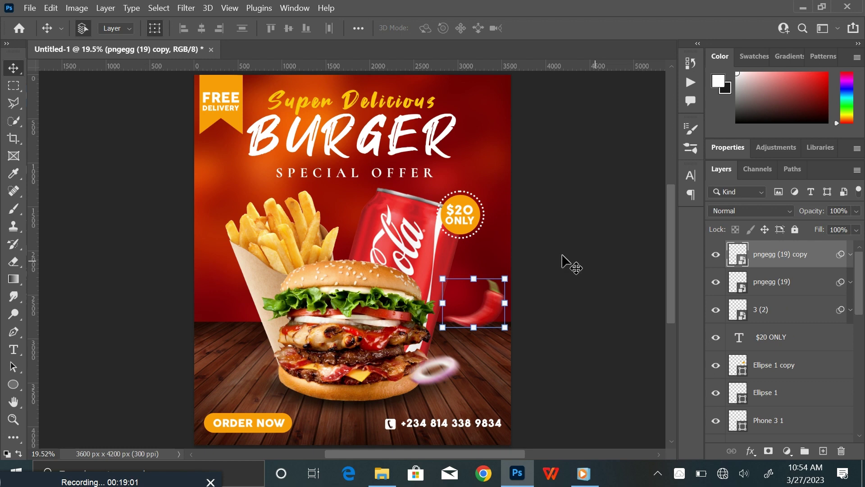
pyautogui.click(503, 329)
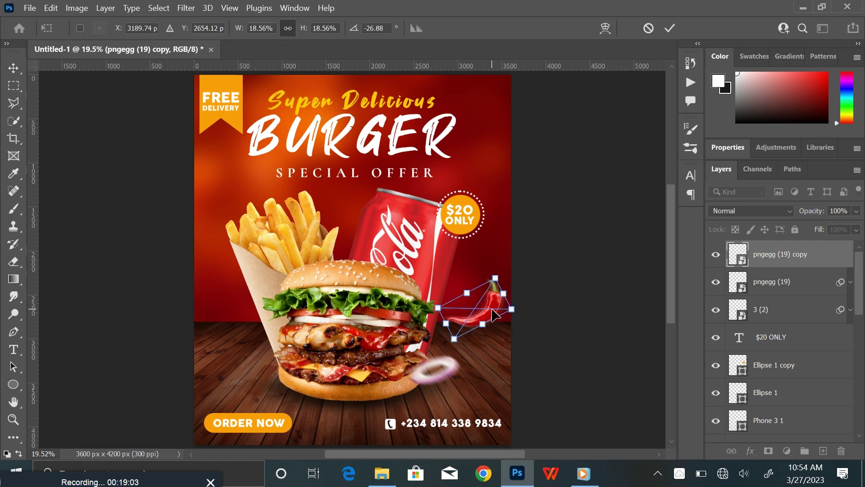
pyautogui.moveTo(485, 306); pyautogui.dragTo(231, 182)
pyautogui.rightClick(232, 183)
pyautogui.click(290, 436)
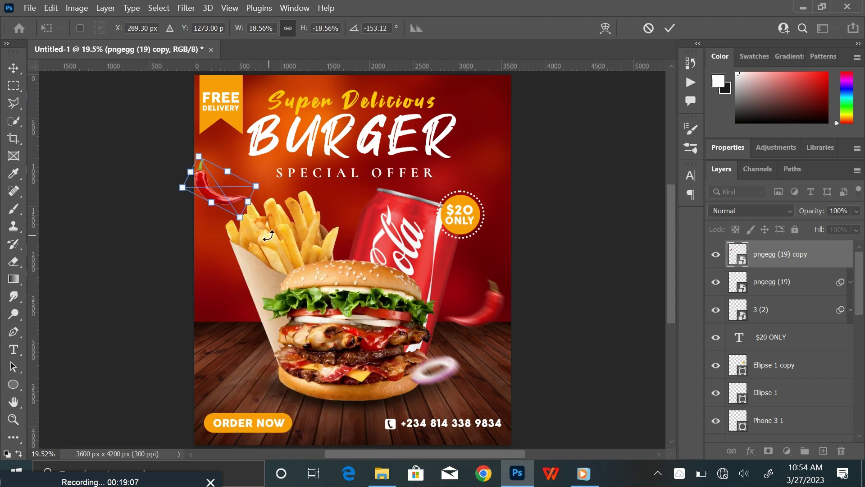
pyautogui.moveTo(268, 232); pyautogui.dragTo(231, 184)
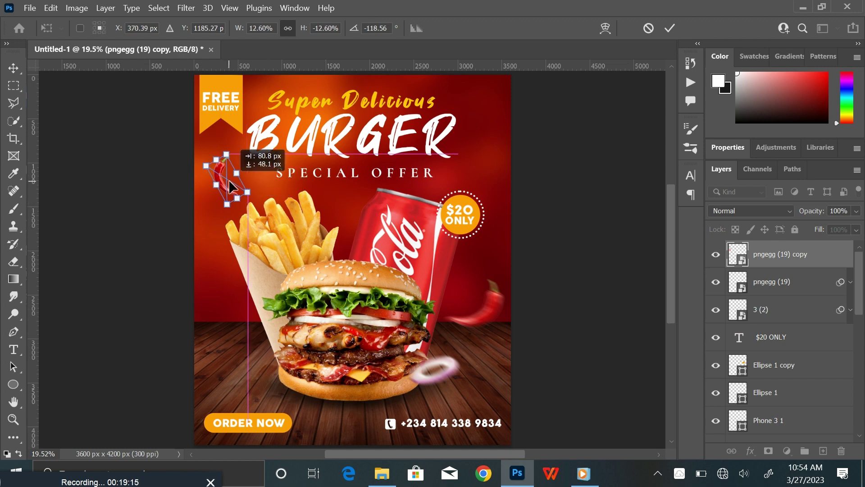
pyautogui.click(669, 28)
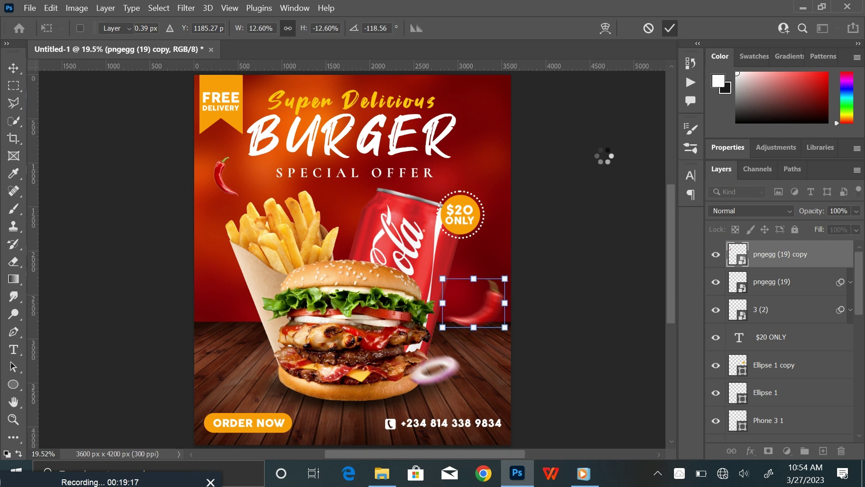
pyautogui.click(598, 159)
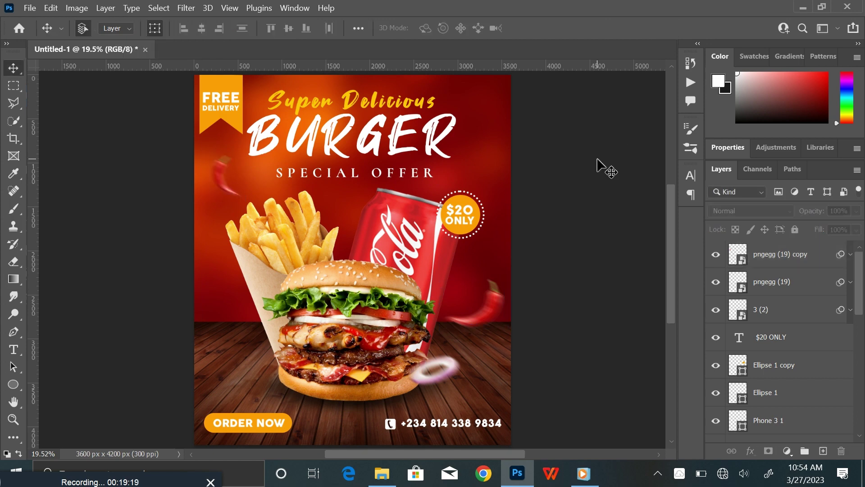